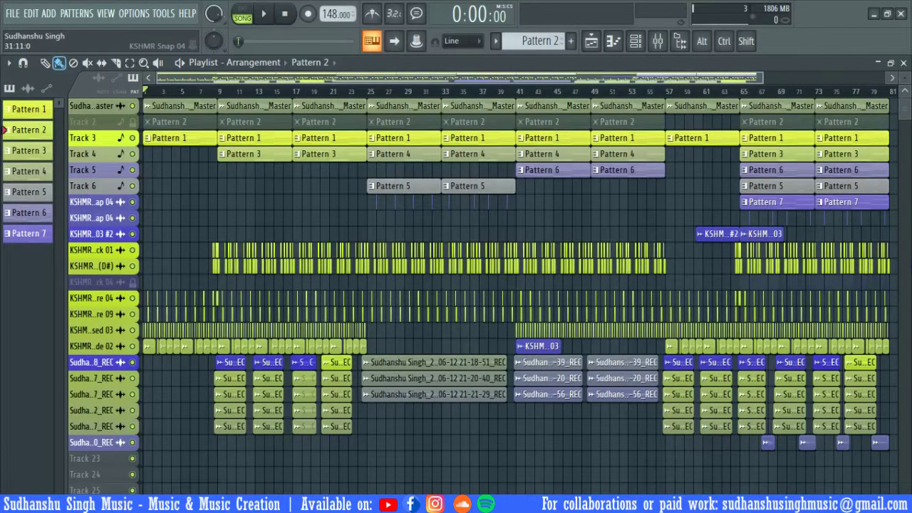
# Step: Solo the bounced master audio track at the start of the playlist and play its first bars
pyautogui.rightClick(133, 107)
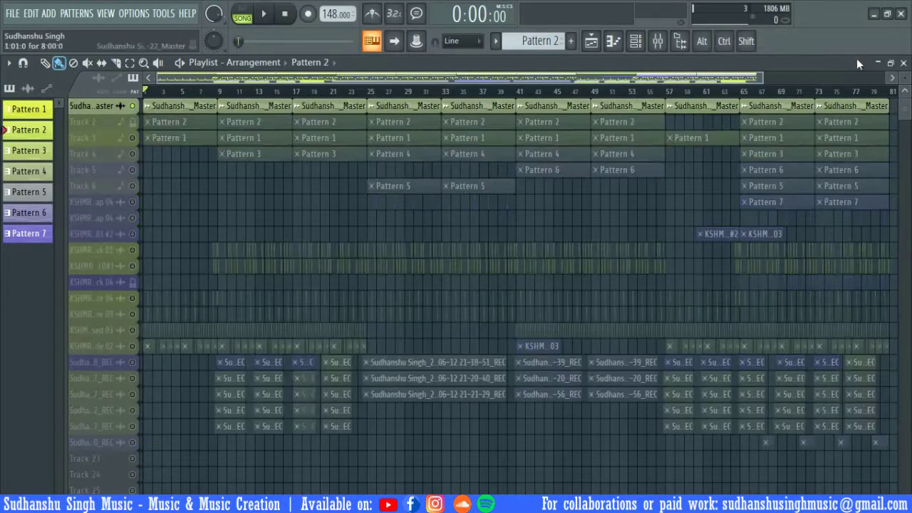
pyautogui.moveTo(904, 78); pyautogui.dragTo(904, 53)
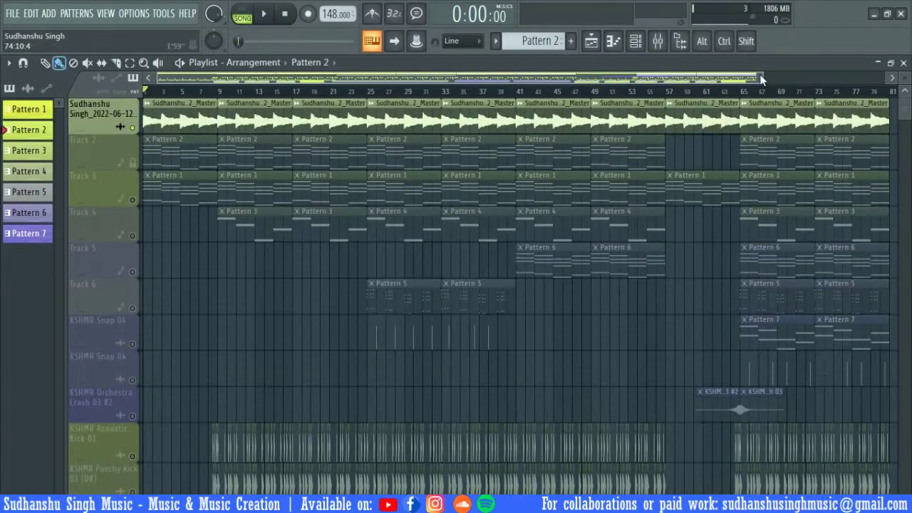
pyautogui.moveTo(718, 66); pyautogui.dragTo(360, 75)
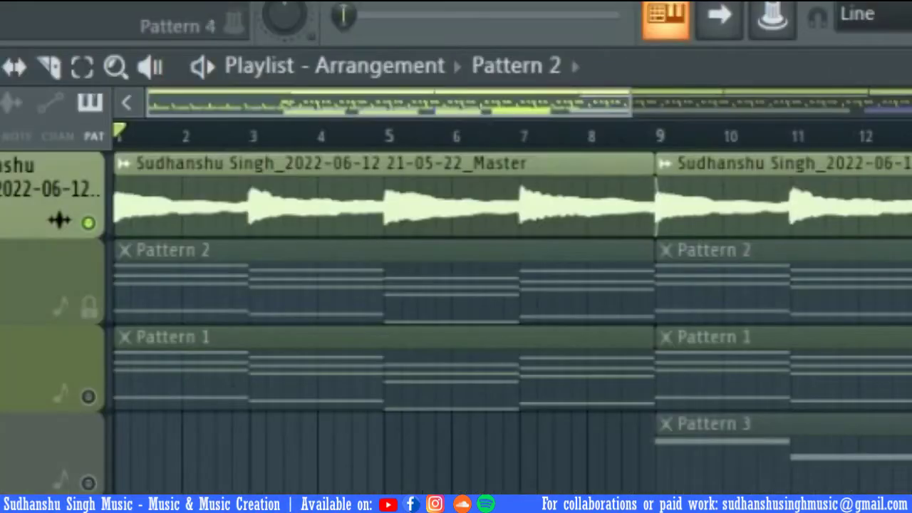
pyautogui.press('space')
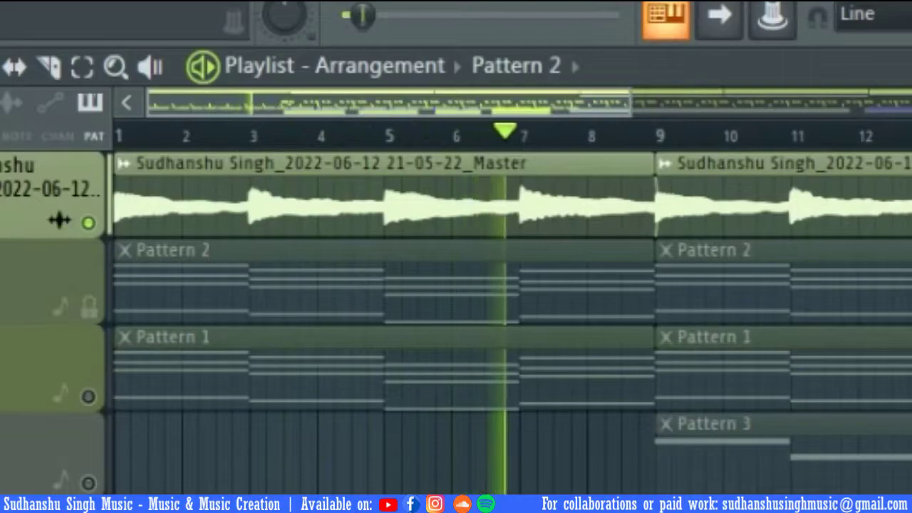
pyautogui.press('space')
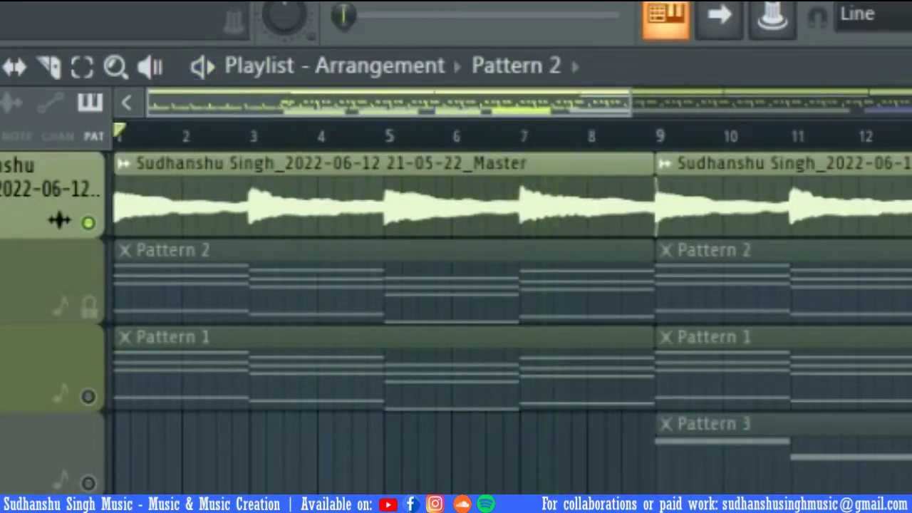
# Step: Open Pattern 2's chords in the piano roll and bring up the Dark Star Hybrid FLEX instrument that plays them
pyautogui.doubleClick(440, 262)
pyautogui.scroll(-4, 327, 214)
pyautogui.keyDown('ctrl'); pyautogui.rightClick(327, 214); pyautogui.keyUp('ctrl')
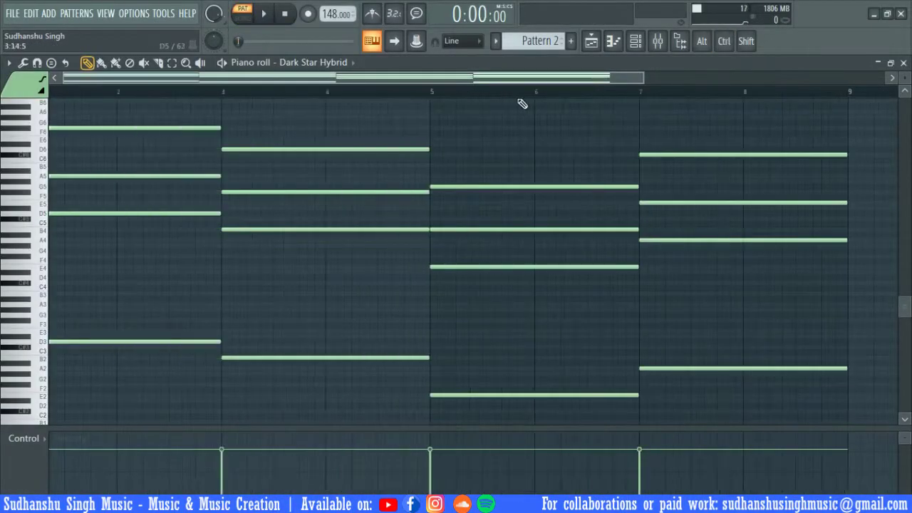
pyautogui.click(638, 42)
pyautogui.click(105, 191)
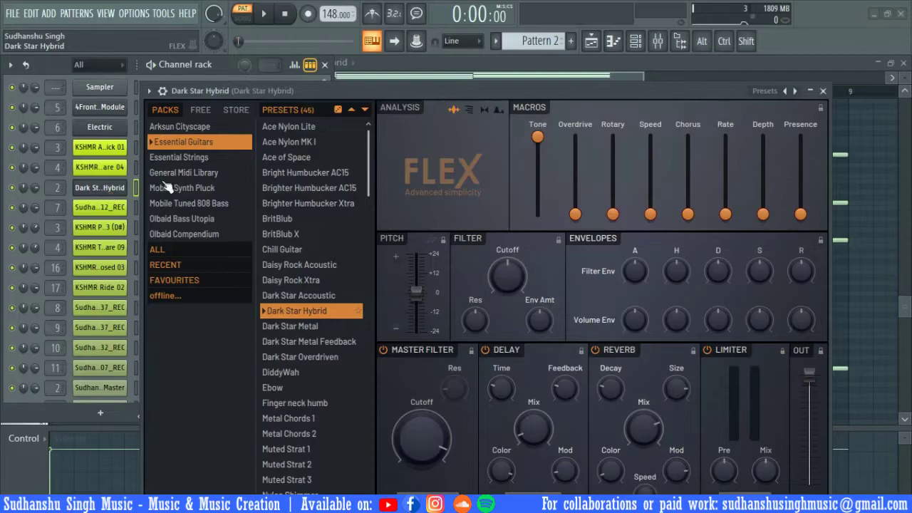
# Step: Show the Dark Star Hybrid mixer insert during Pattern 2 playback, and stop the pattern back in the piano roll
pyautogui.press('F9')
pyautogui.press('ctrl')
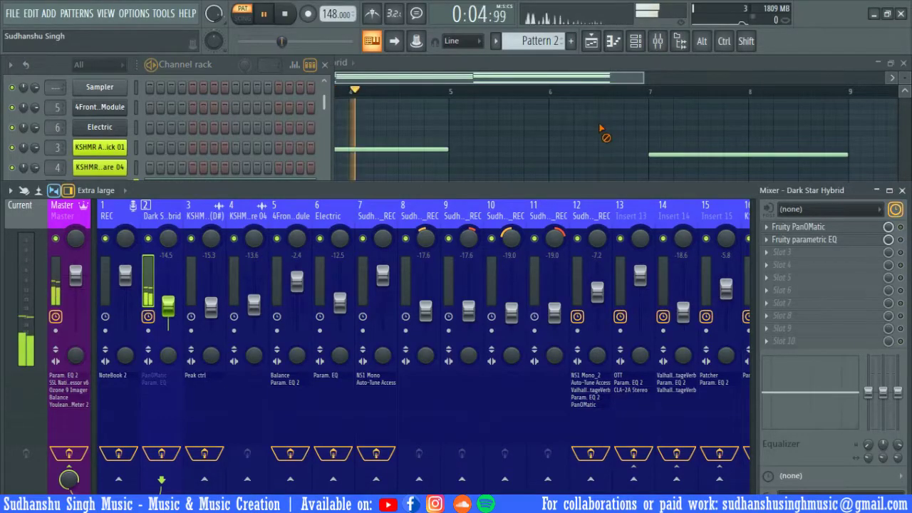
pyautogui.press('F7')
pyautogui.press('space')
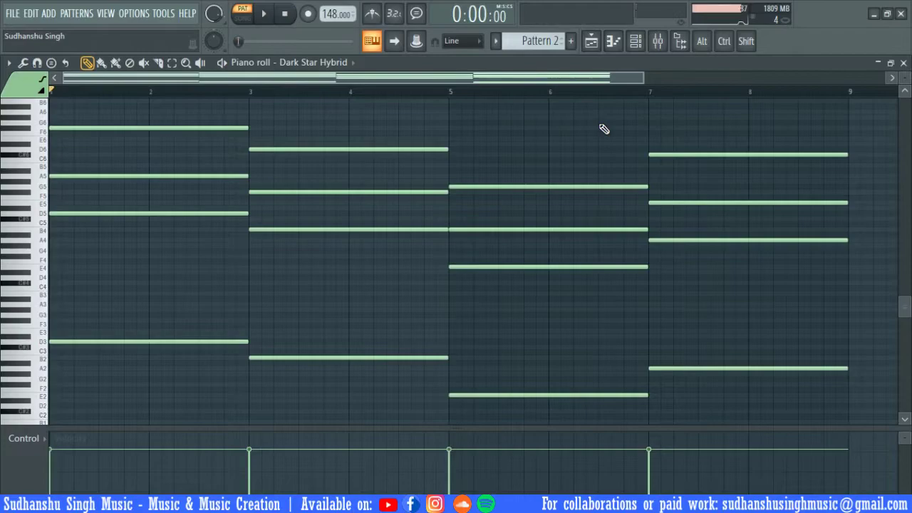
# Step: Switch on both effects of the Dark Star Hybrid mixer insert and examine Fruity PanOMatic during playback and Fruity parametric EQ
pyautogui.press('F9')
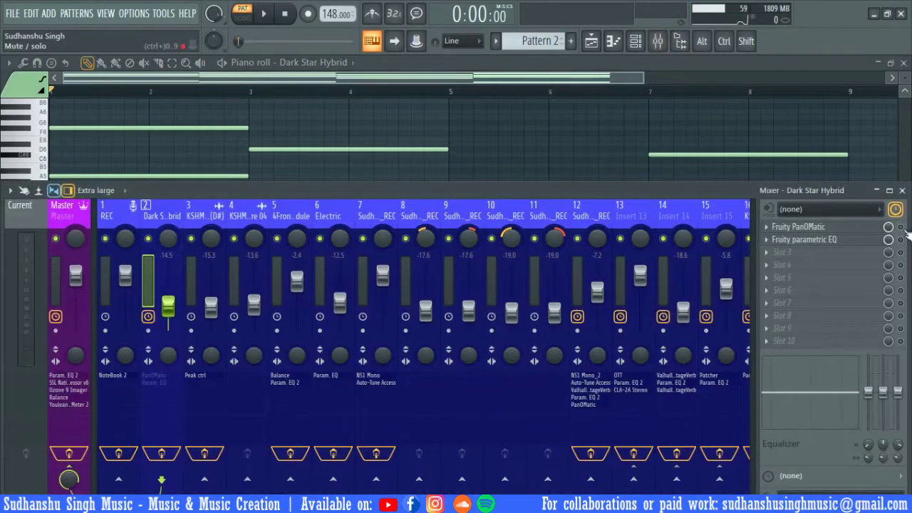
pyautogui.click(860, 228)
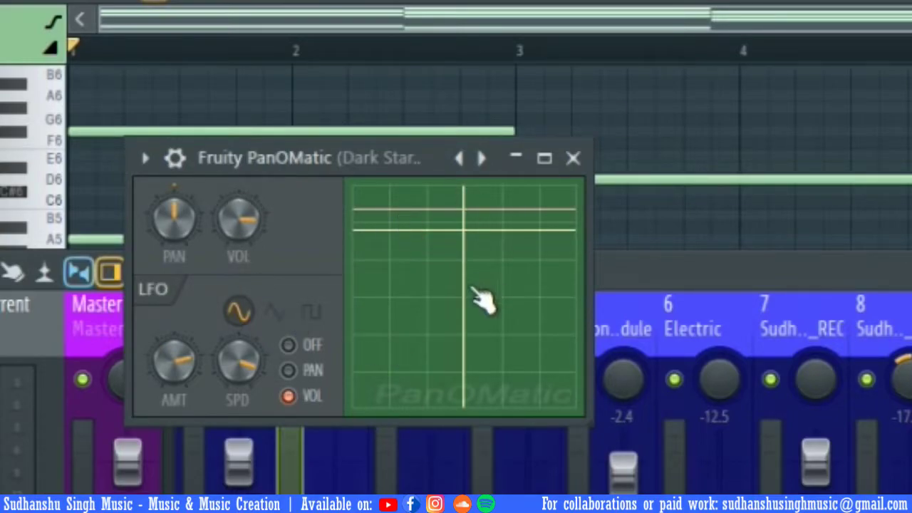
pyautogui.press('space')
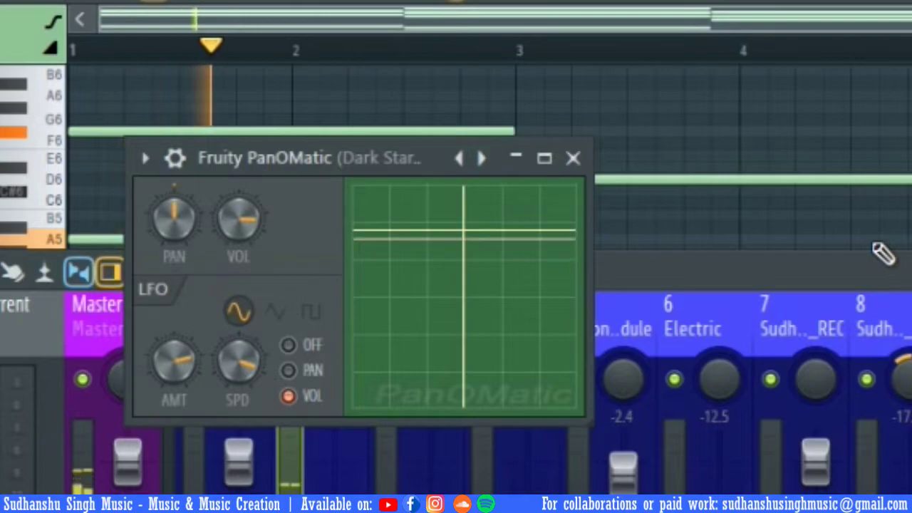
pyautogui.press('space')
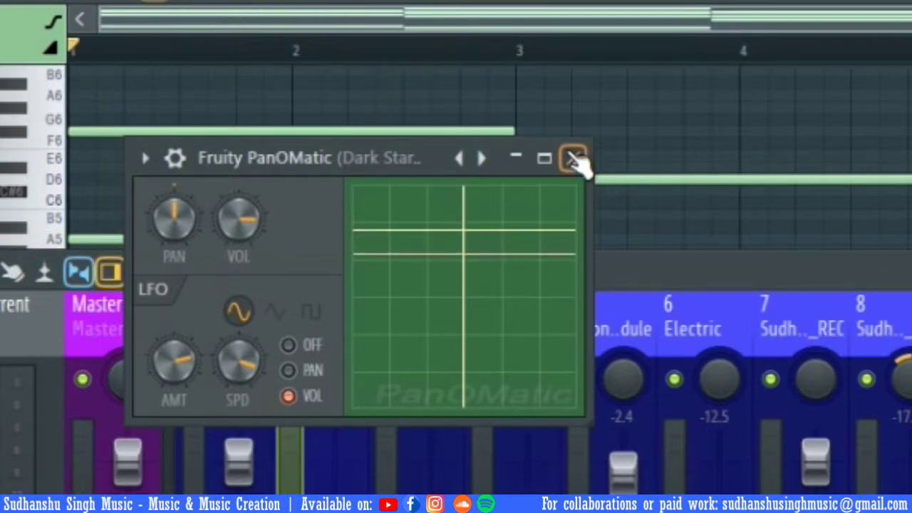
pyautogui.click(574, 160)
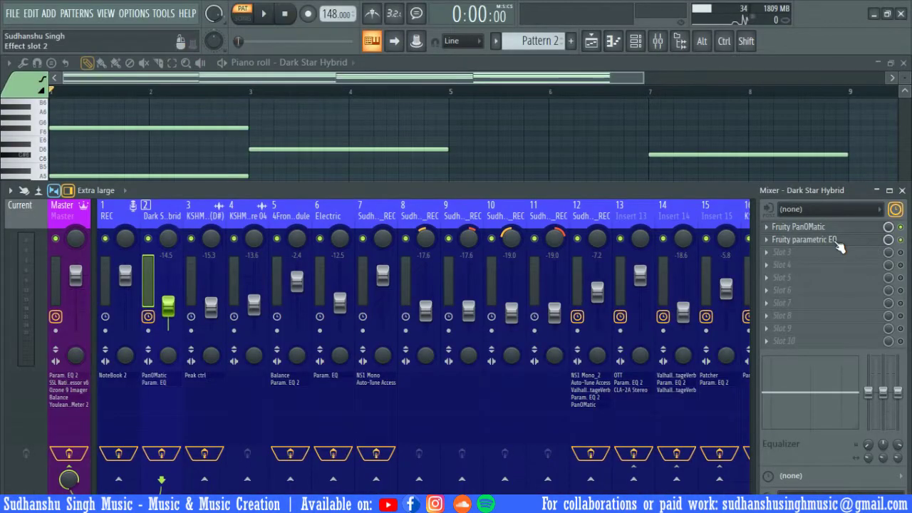
pyautogui.click(838, 241)
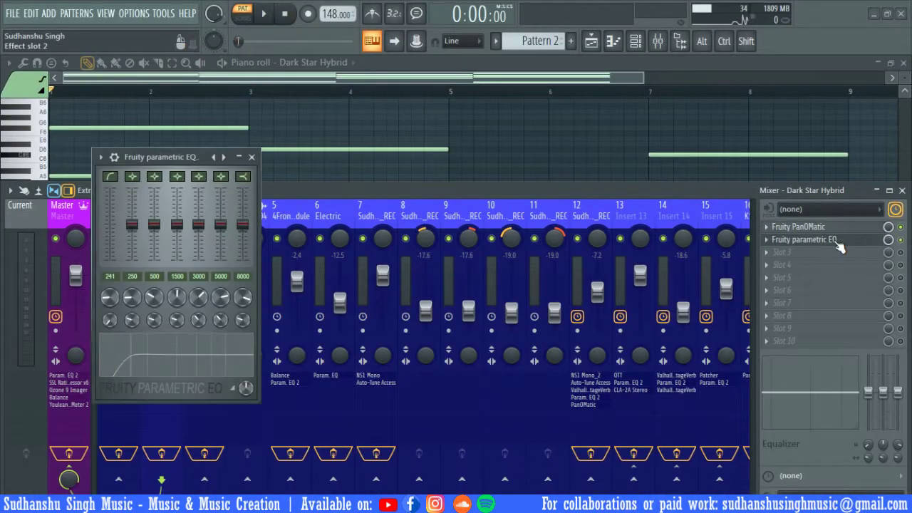
pyautogui.click(450, 194)
# Step: Open Pattern 1 from the playlist in the piano roll and play it in pattern mode
pyautogui.click(592, 41)
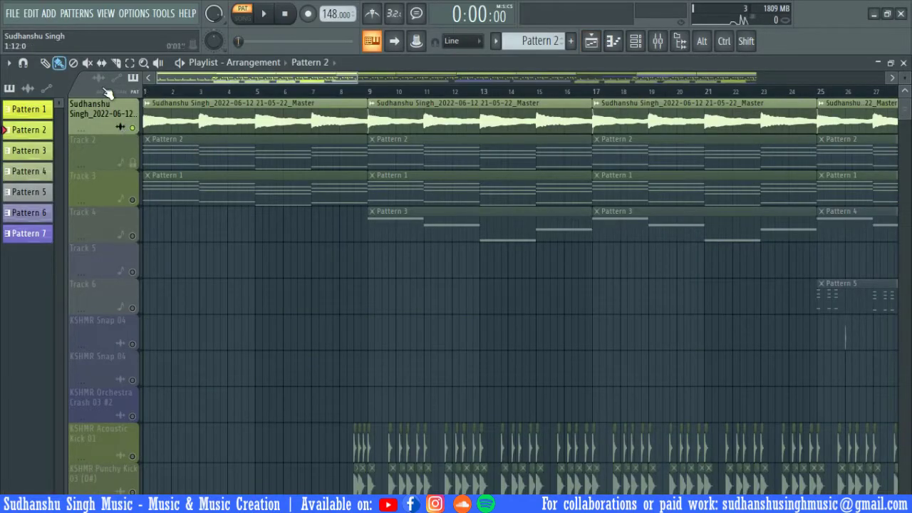
pyautogui.doubleClick(240, 193)
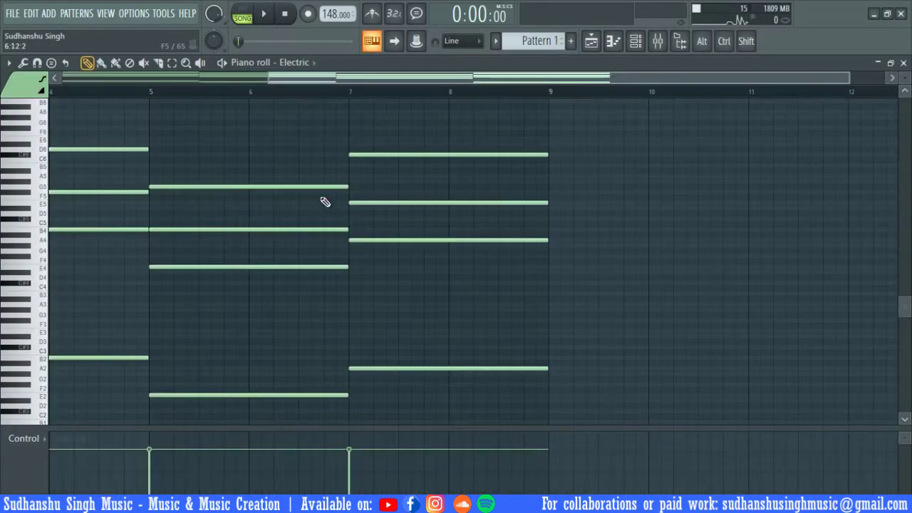
pyautogui.click(243, 16)
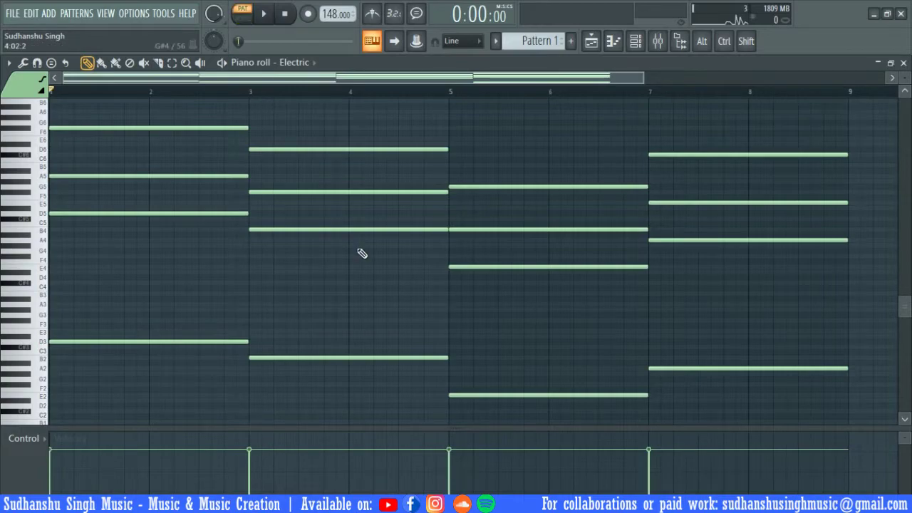
pyautogui.press('space')
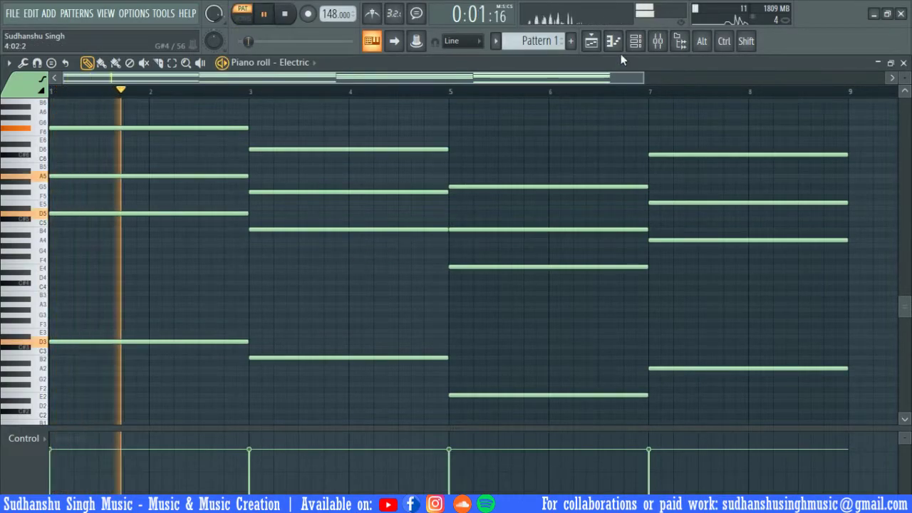
# Step: Open the Electric channel's DirectWave instrument to examine the piano sound used by Pattern 1
pyautogui.click(646, 43)
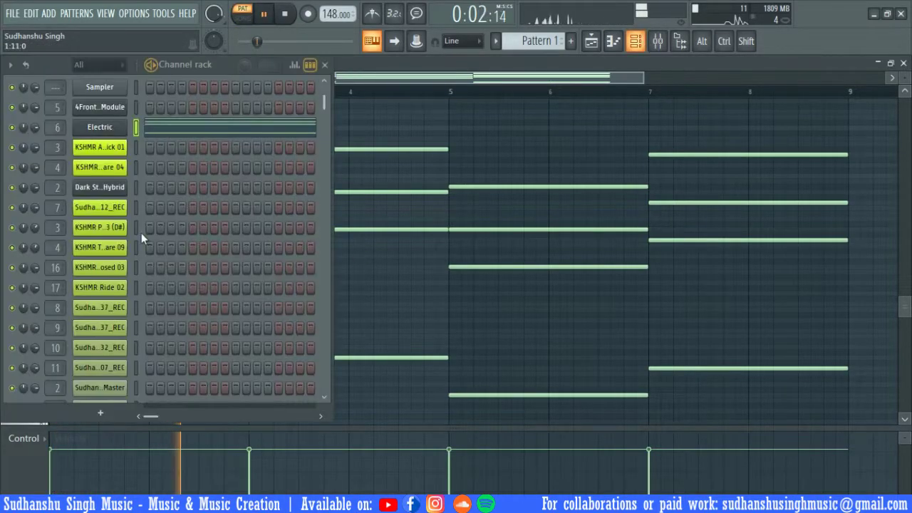
pyautogui.click(96, 134)
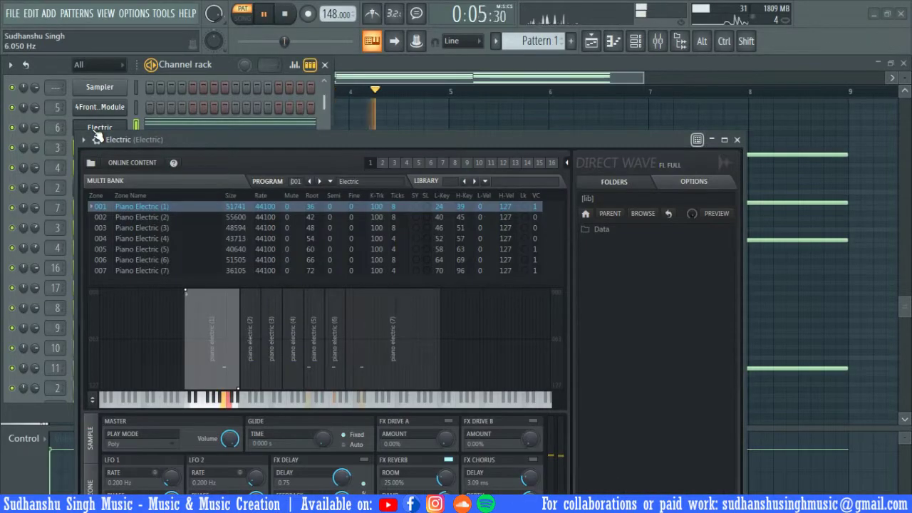
pyautogui.click(98, 129)
# Step: Play the soloed Track 3 together with the unmuted master audio track in the playlist
pyautogui.click(597, 42)
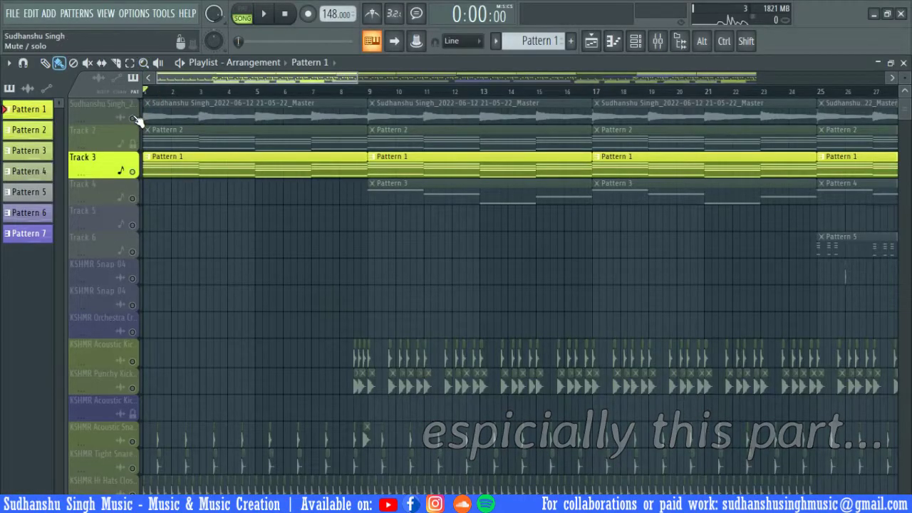
pyautogui.click(131, 118)
pyautogui.press('space')
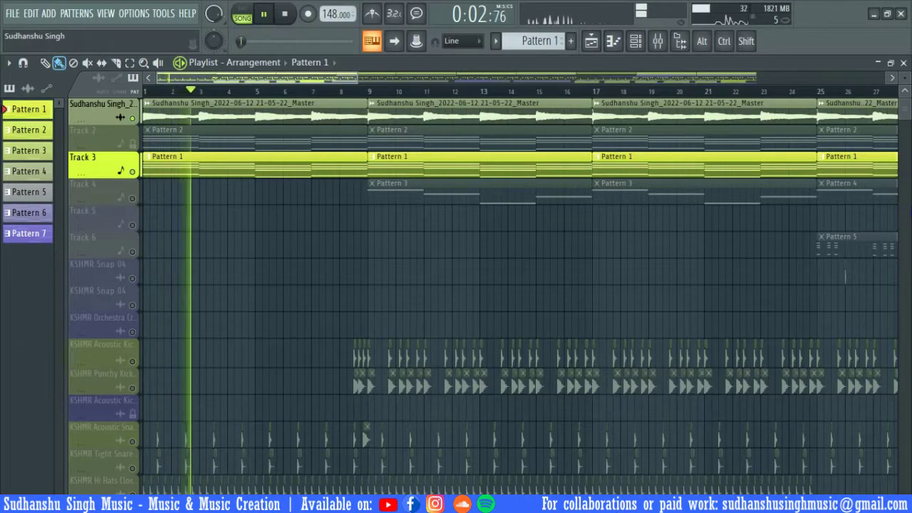
pyautogui.press('space')
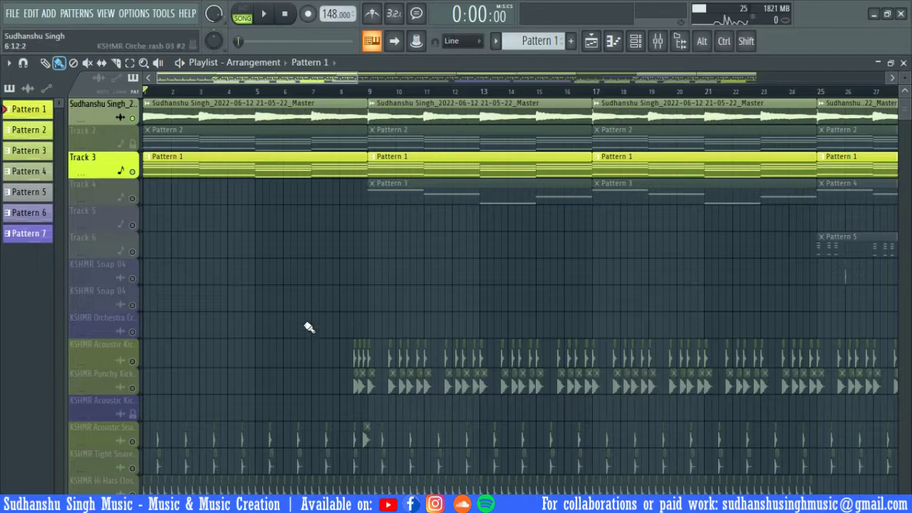
# Step: Solo the KSHMR Acoustic Snare track, unmute the KSHMR Tight Snare track with it, and play both layers
pyautogui.scroll(-5, 309, 327)
pyautogui.scroll(4, 157, 272)
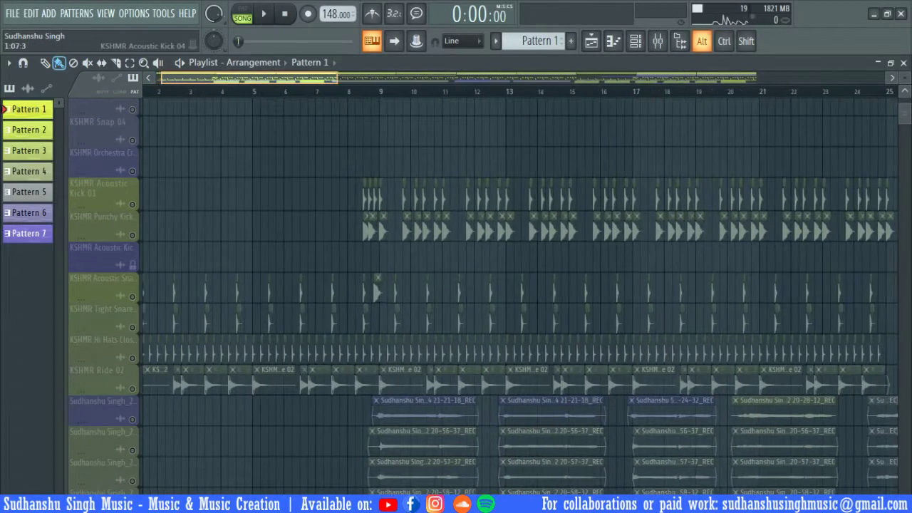
pyautogui.scroll(3, 370, 278)
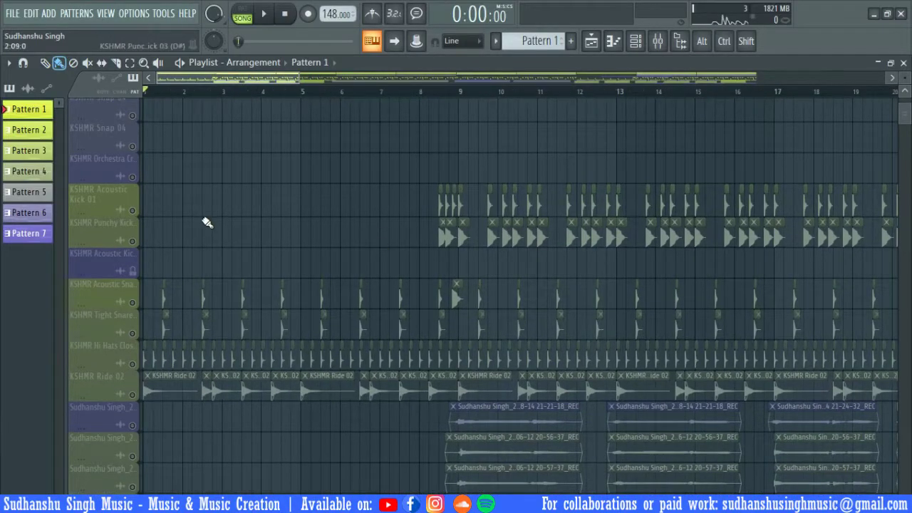
pyautogui.moveTo(216, 274)
pyautogui.mouseDown()
pyautogui.moveTo(216, 199)
pyautogui.moveTo(216, 260)
pyautogui.mouseUp()
pyautogui.keyDown('ctrl'); pyautogui.click(133, 270); pyautogui.keyUp('ctrl')
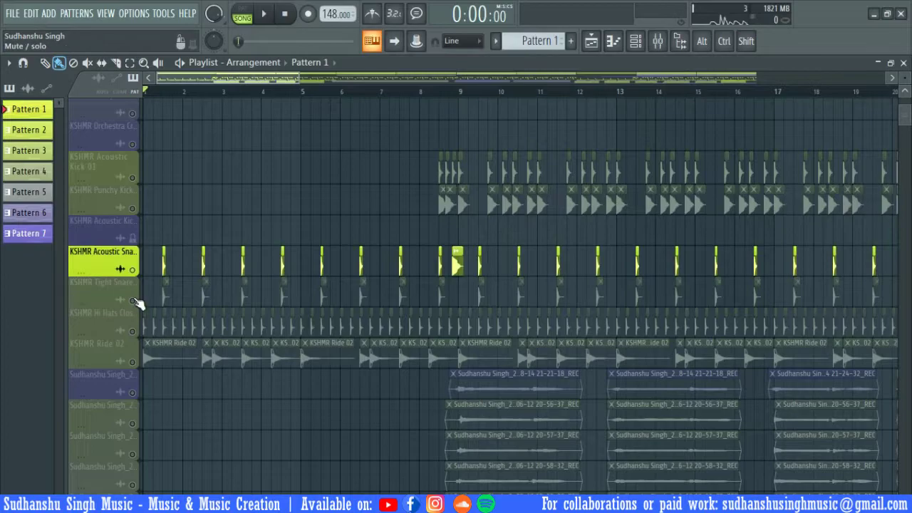
pyautogui.click(134, 300)
pyautogui.press('space')
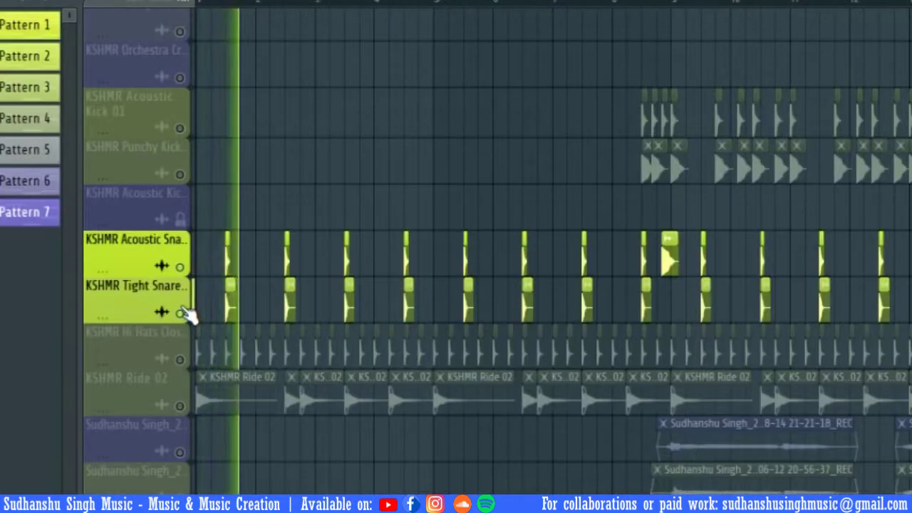
pyautogui.press('space')
# Step: Add the closed hi-hats and the KSHMR Ride 02 track to the soloed snares, playing the drums after each addition
pyautogui.click(181, 360)
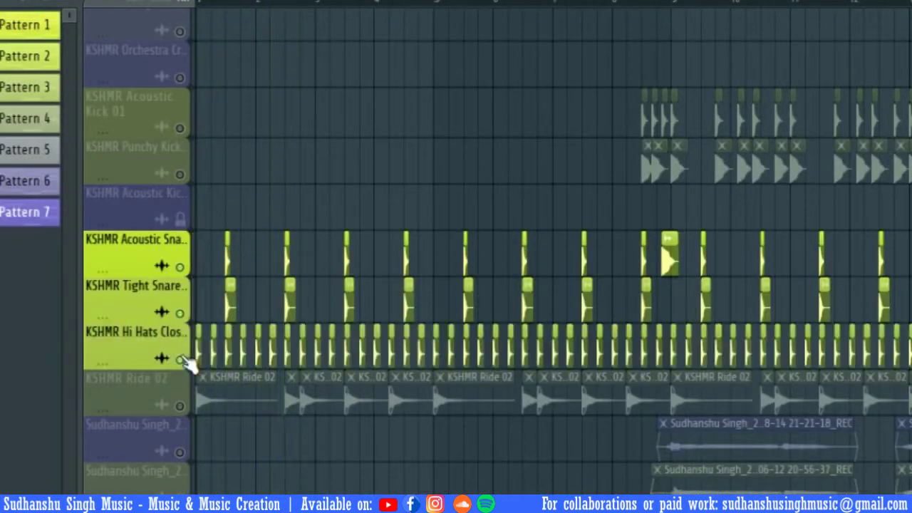
pyautogui.press('space')
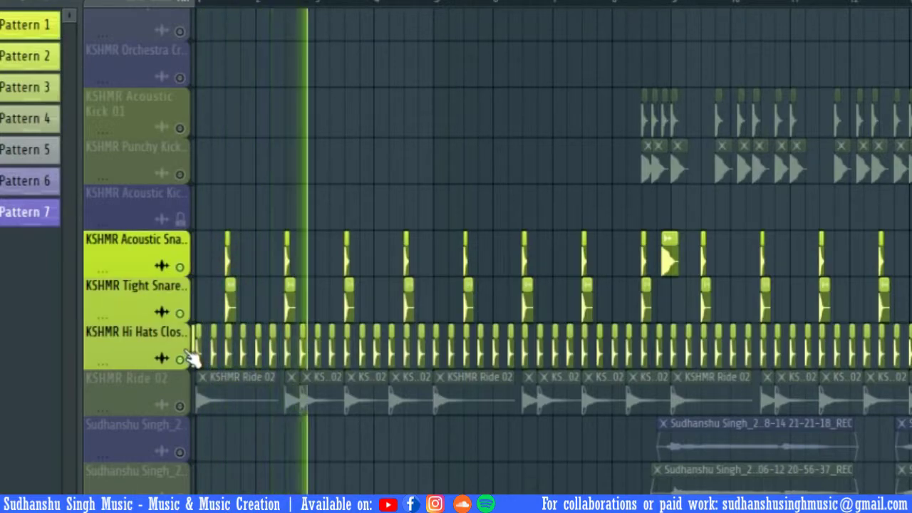
pyautogui.press('space')
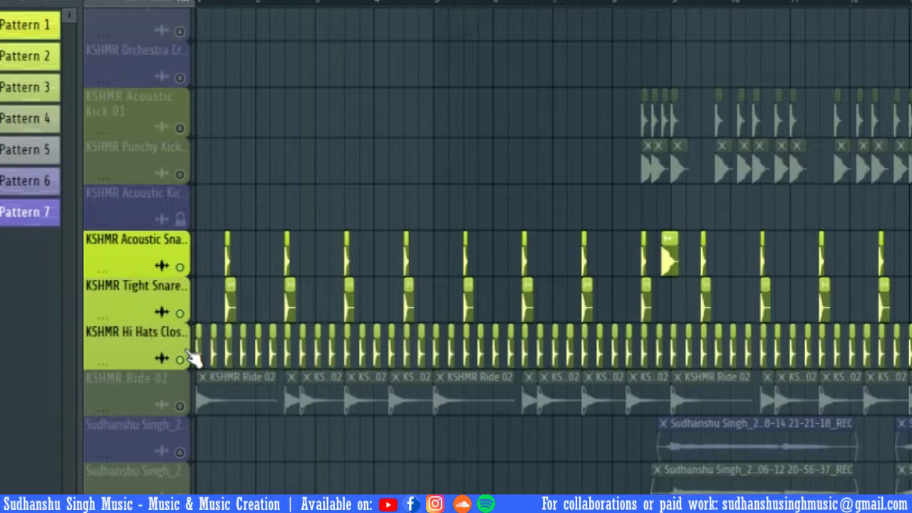
pyautogui.click(180, 406)
pyautogui.press('space')
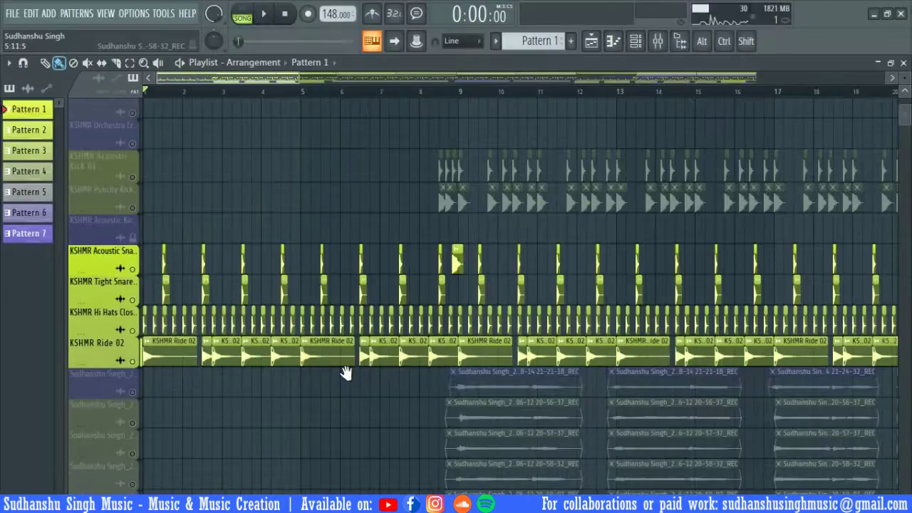
# Step: Solo Track 3 and release the solo so that all unlocked playlist tracks are active again
pyautogui.moveTo(346, 373); pyautogui.dragTo(408, 423)
pyautogui.moveTo(356, 314); pyautogui.dragTo(349, 488)
pyautogui.keyDown('ctrl'); pyautogui.click(134, 185); pyautogui.keyUp('ctrl')
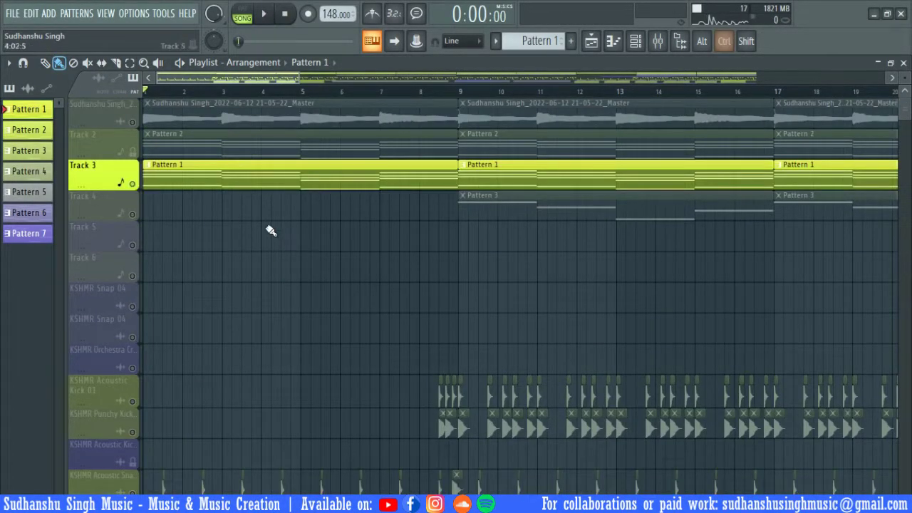
pyautogui.keyDown('ctrl'); pyautogui.click(134, 185); pyautogui.keyUp('ctrl')
pyautogui.scroll(-1, 521, 296)
pyautogui.scroll(-1, 264, 221)
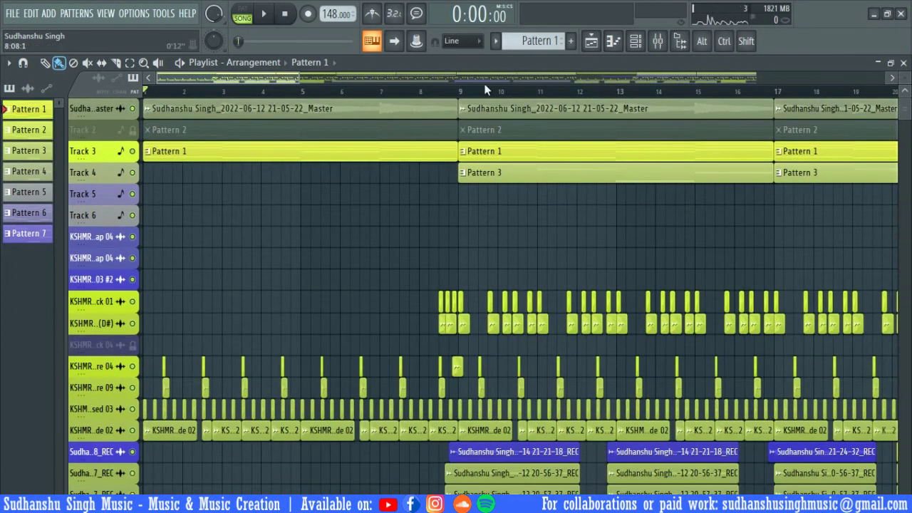
pyautogui.moveTo(462, 94); pyautogui.dragTo(143, 95)
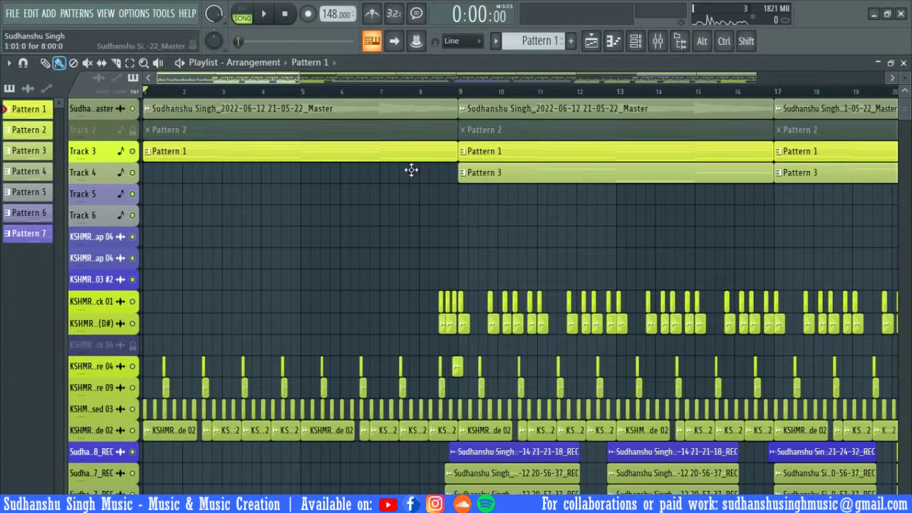
# Step: Play the full arrangement with all unlocked tracks from bar 1, and again from just before bar 8
pyautogui.press('space')
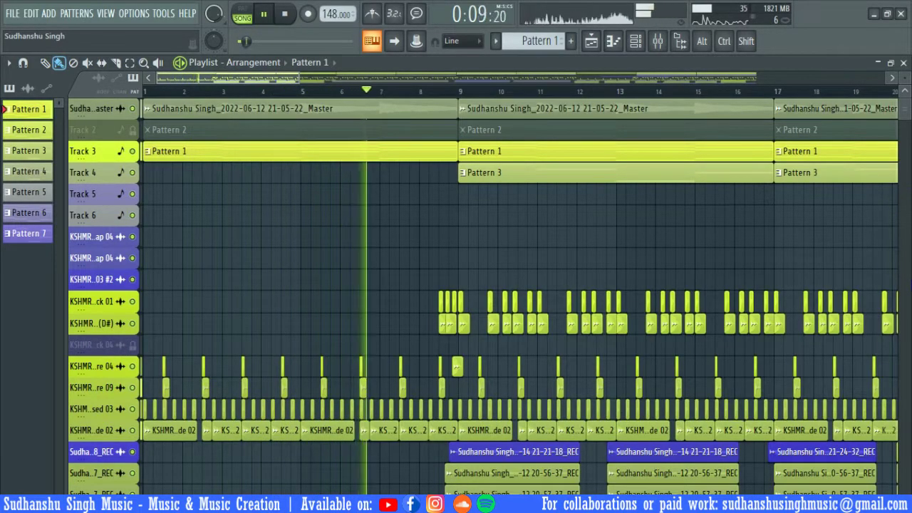
pyautogui.press('space')
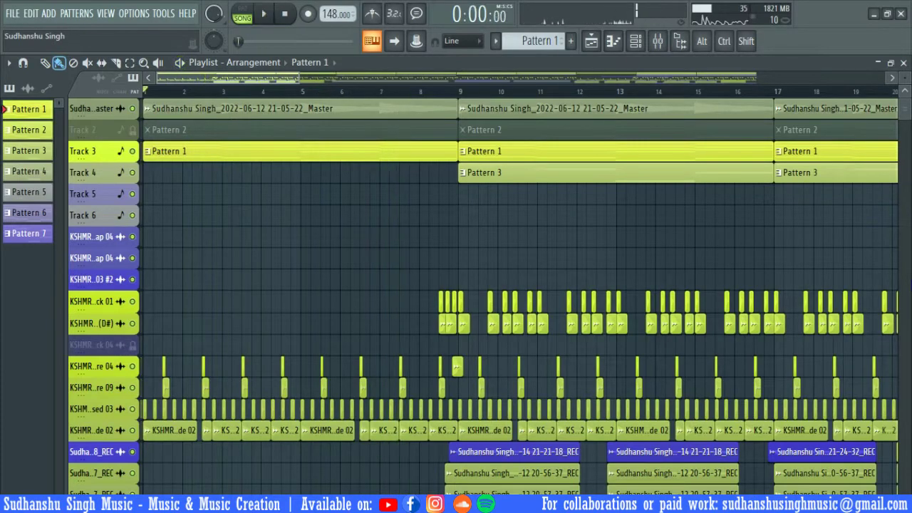
pyautogui.scroll(-5, 326, 103)
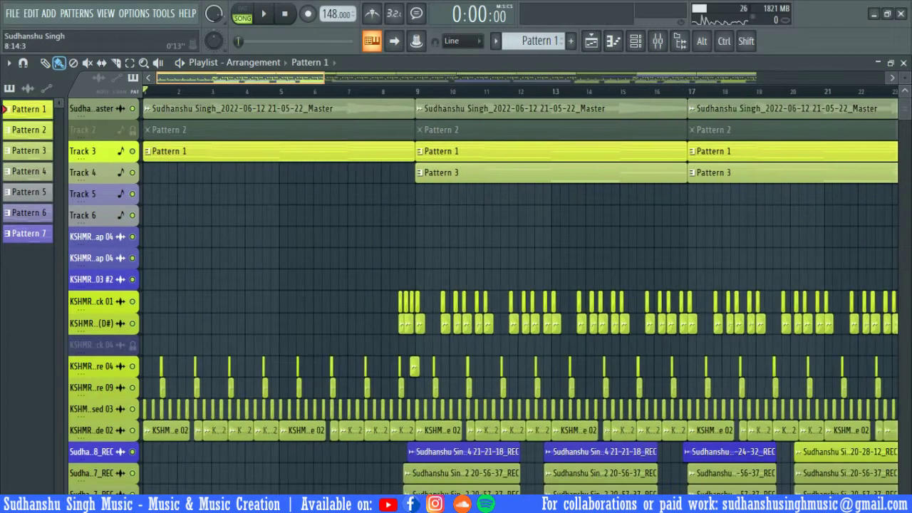
pyautogui.click(326, 91)
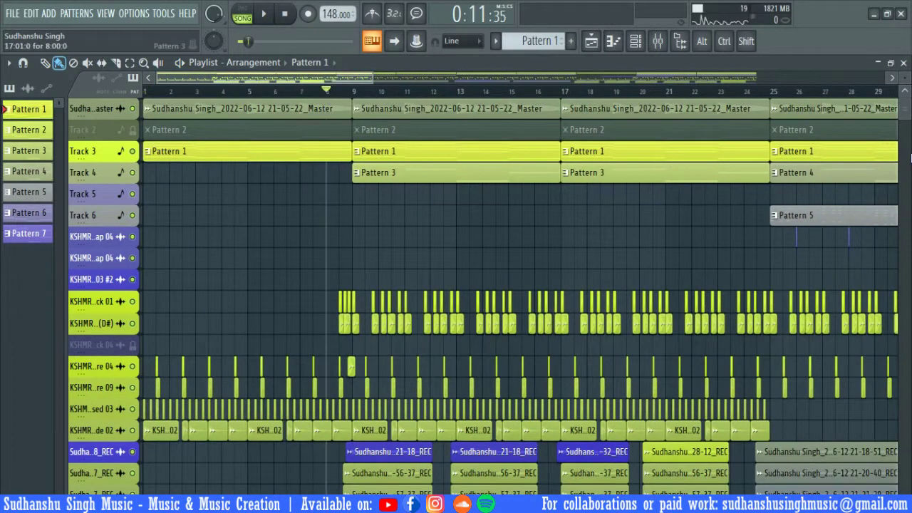
pyautogui.press('space')
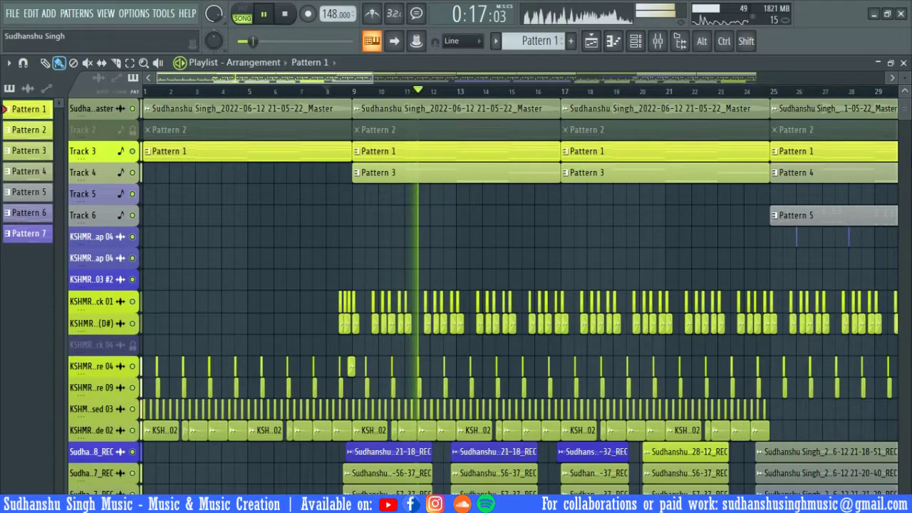
pyautogui.scroll(-2, 484, 298)
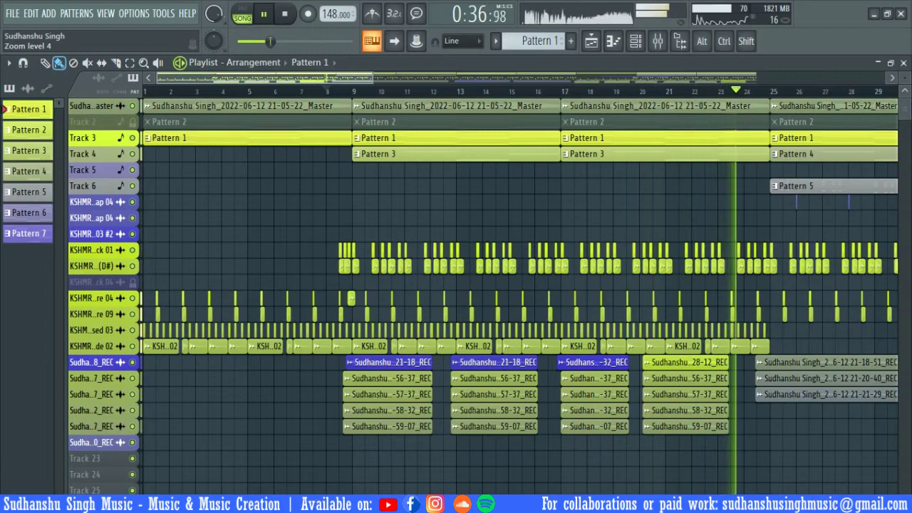
pyautogui.press('space')
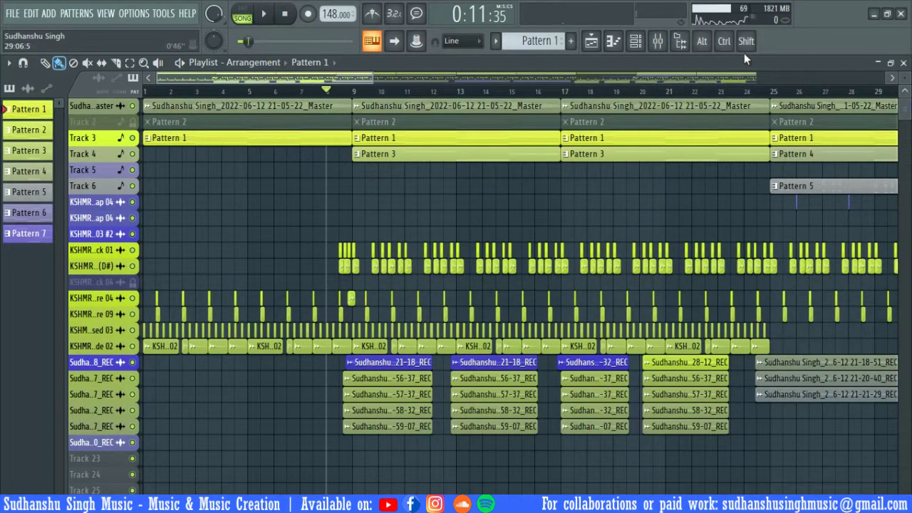
# Step: Set the playback start to bar 9, solo Track 4 and play its Pattern 3 clips
pyautogui.click(354, 93)
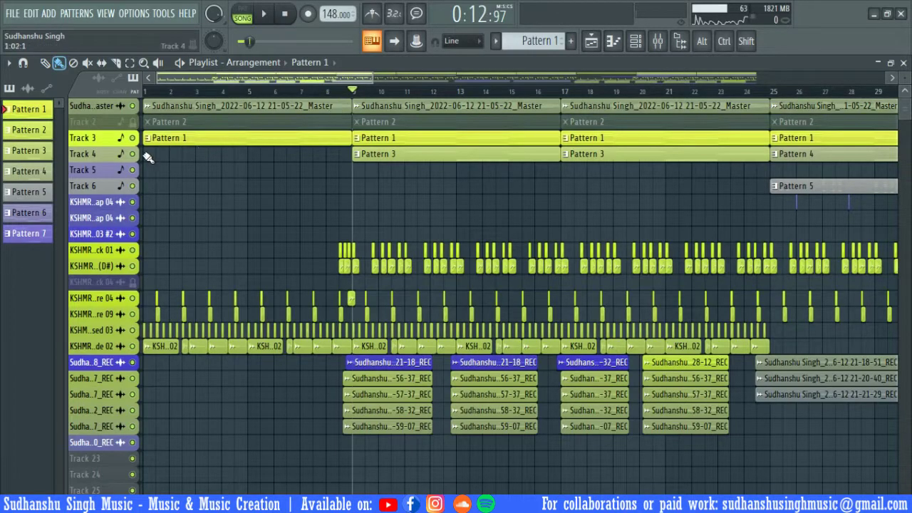
pyautogui.scroll(4, 303, 169)
pyautogui.press('space')
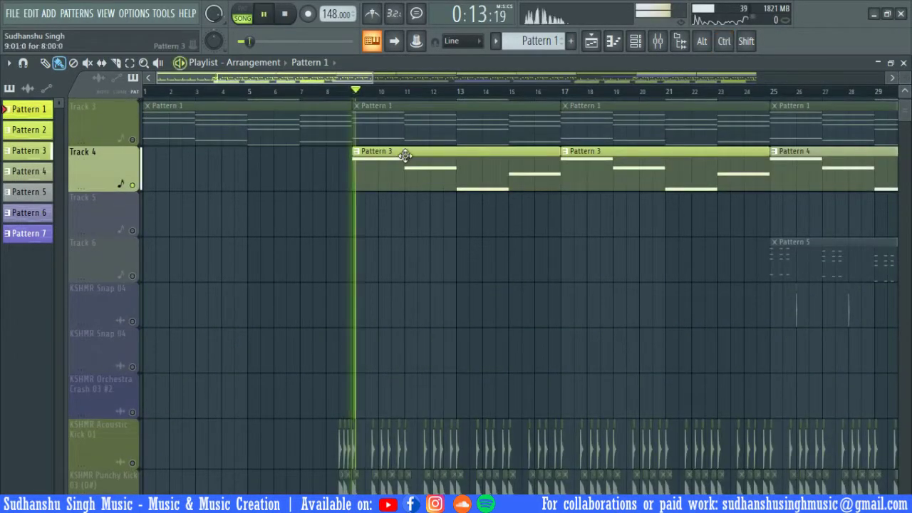
pyautogui.press('space')
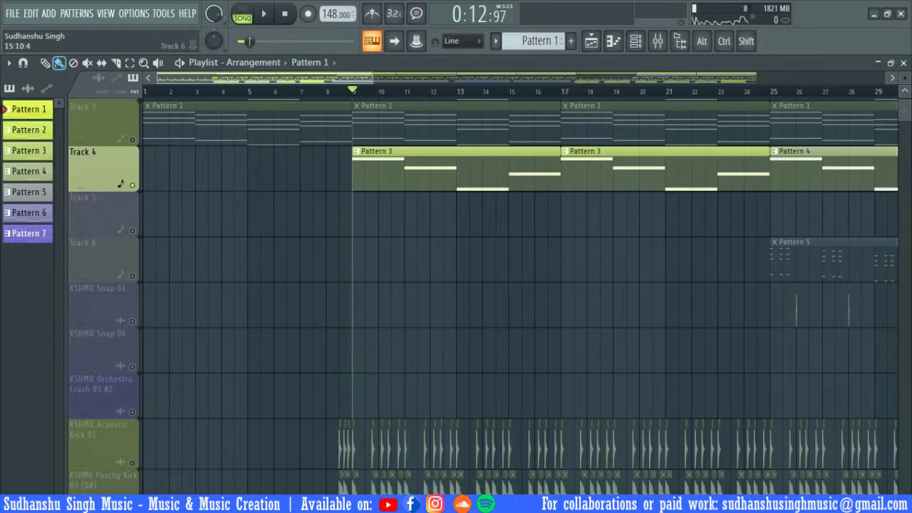
# Step: Solo the KSHMR Acoustic Kick 01 track and play it from bar 9
pyautogui.scroll(-5, 525, 279)
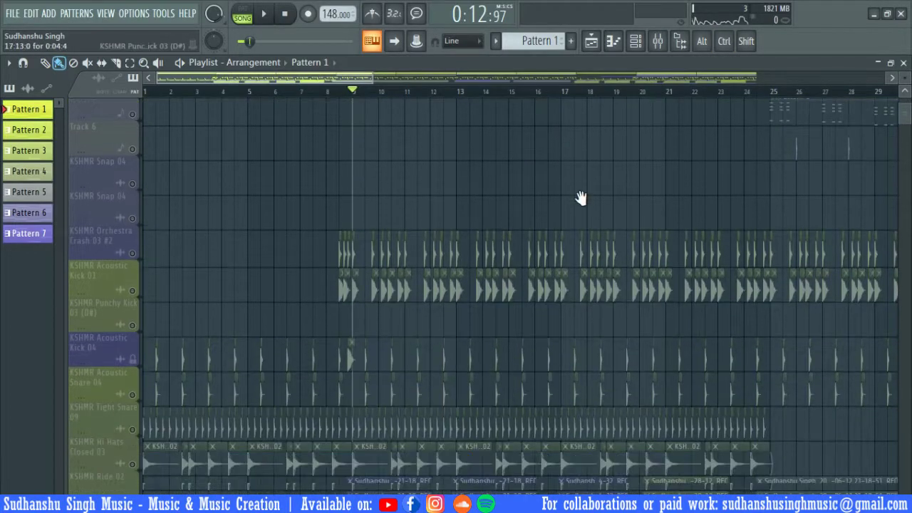
pyautogui.scroll(-3, 580, 198)
pyautogui.keyDown('ctrl'); pyautogui.click(139, 189); pyautogui.keyUp('ctrl')
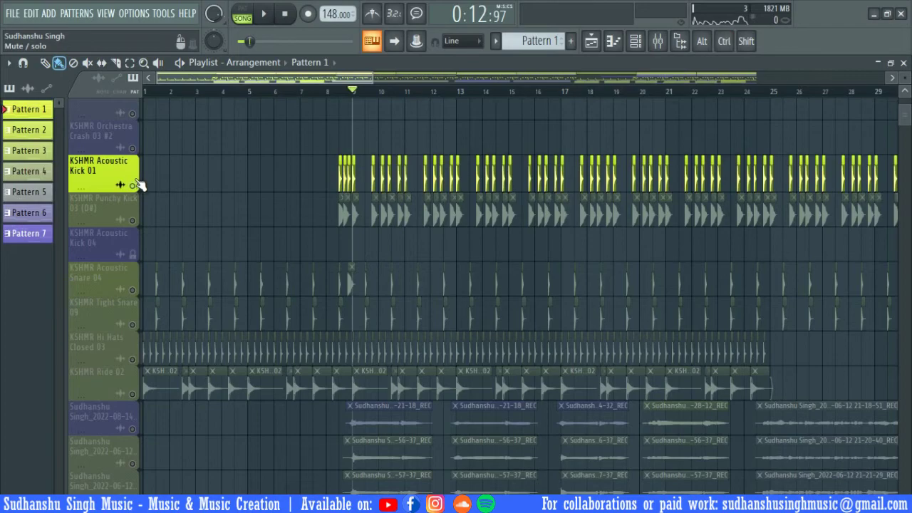
pyautogui.press('space')
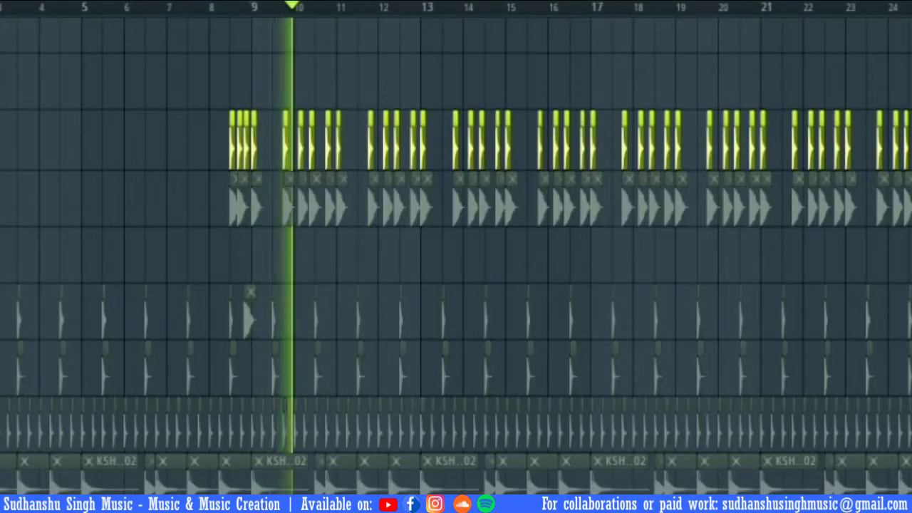
pyautogui.press('space')
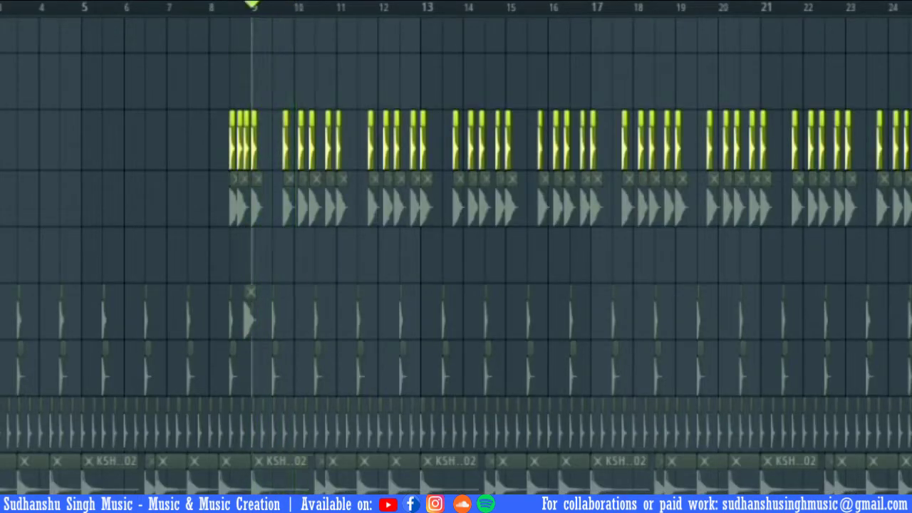
# Step: Solo and play the KSHMR Punchy Kick 03 track, and play it again with Acoustic Kick 01 unmuted
pyautogui.keyDown('ctrl'); pyautogui.click(2, 192); pyautogui.keyUp('ctrl')
pyautogui.press('space')
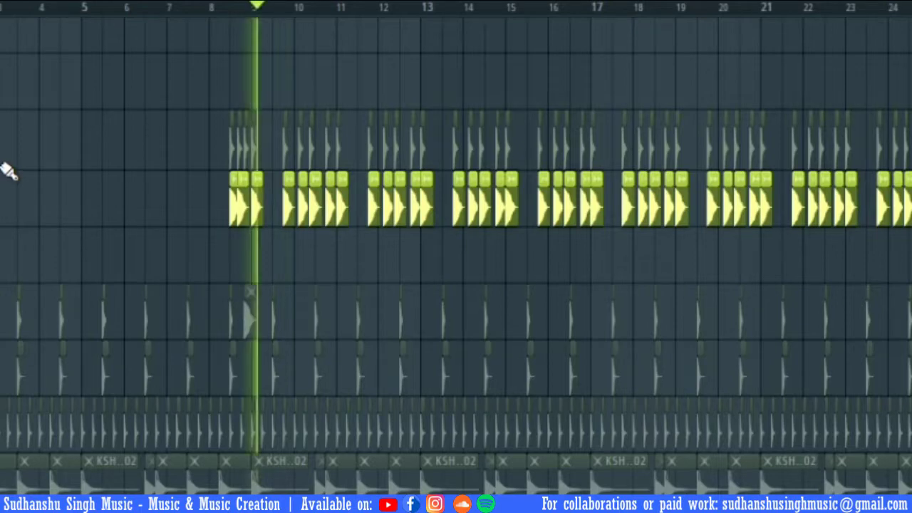
pyautogui.press('space')
pyautogui.click(1, 135)
pyautogui.press('space')
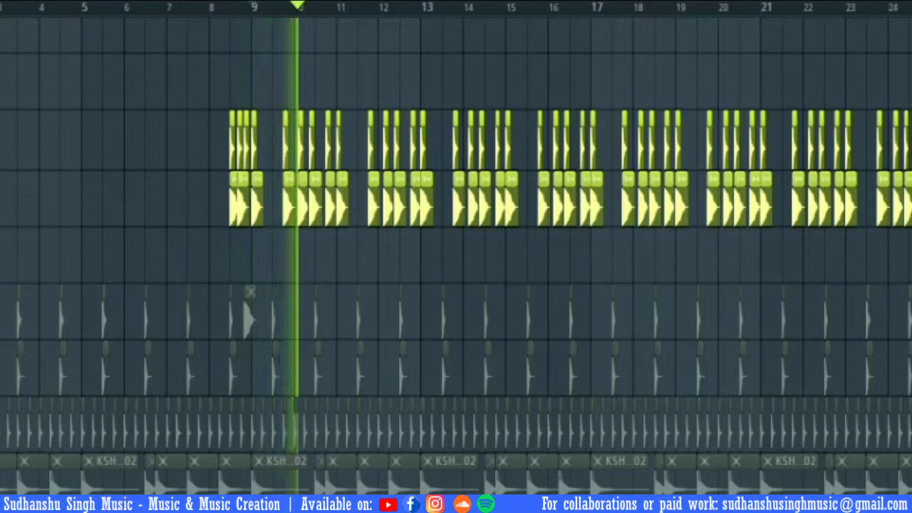
pyautogui.press('space')
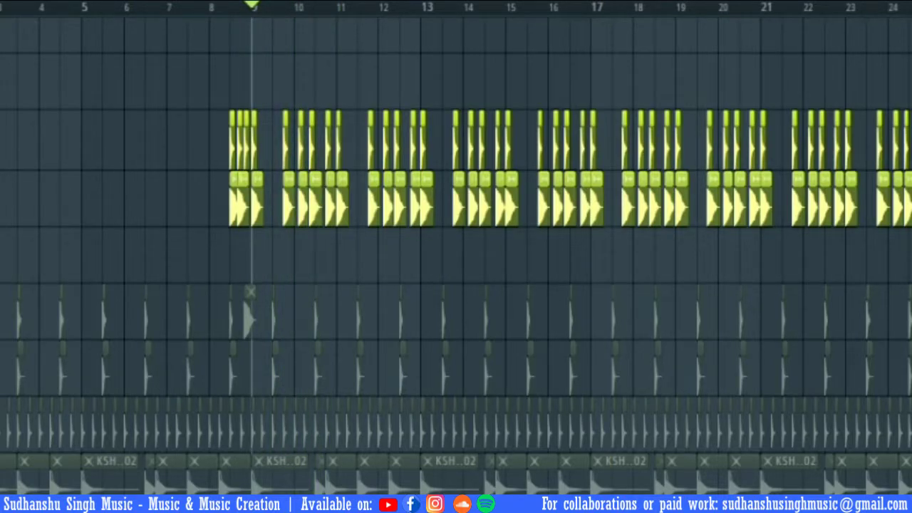
# Step: Unmute the snare, closed hi-hat and ride tracks alongside the kicks and play all drums from the first kick before bar 9
pyautogui.scroll(-3, 100, 122)
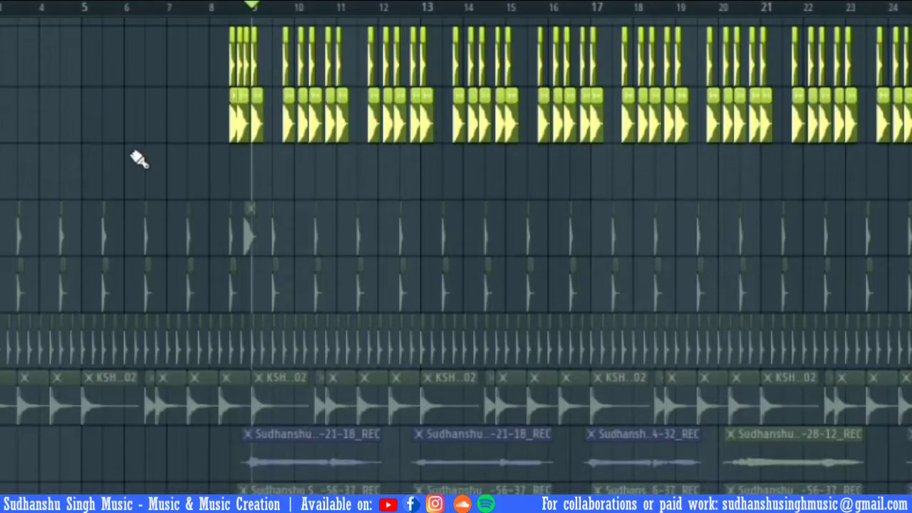
pyautogui.click(230, 7)
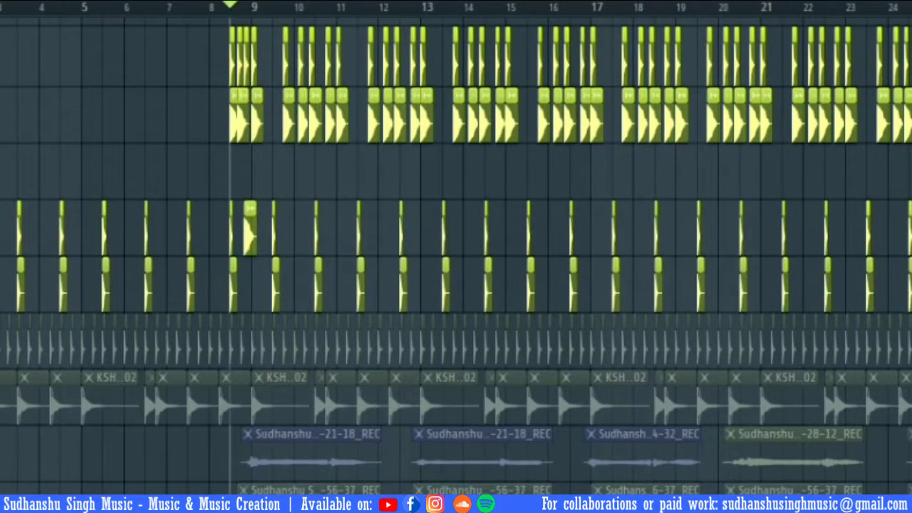
pyautogui.press('space')
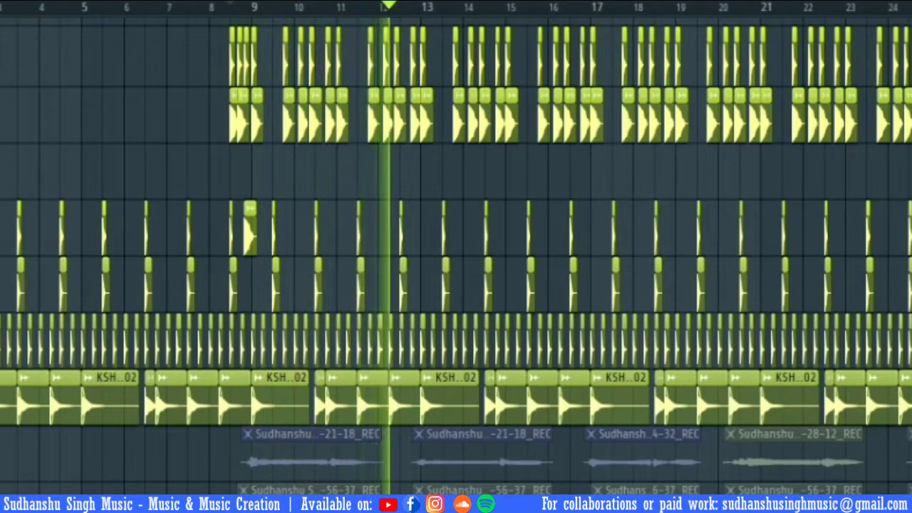
pyautogui.press('space')
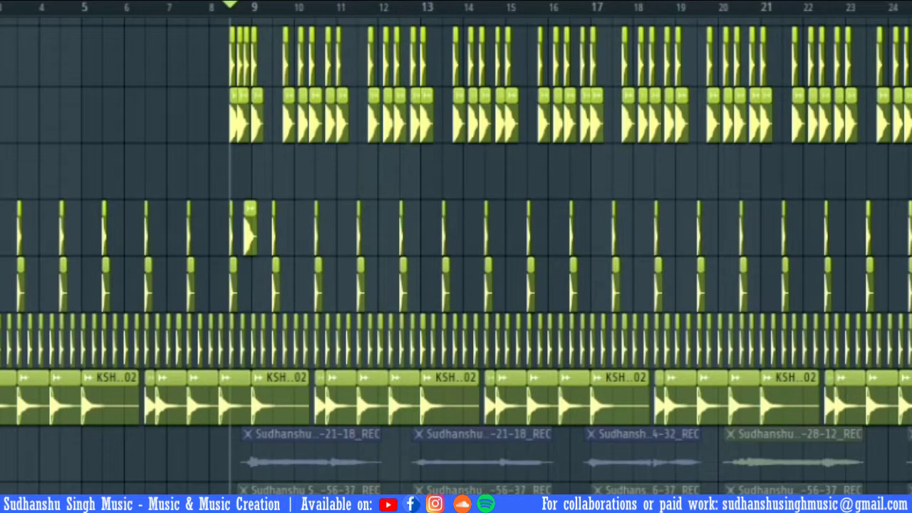
# Step: Solo the first recorded audio track below the ride, with the 21-18_REC clips, and play it
pyautogui.scroll(-5, 250, 240)
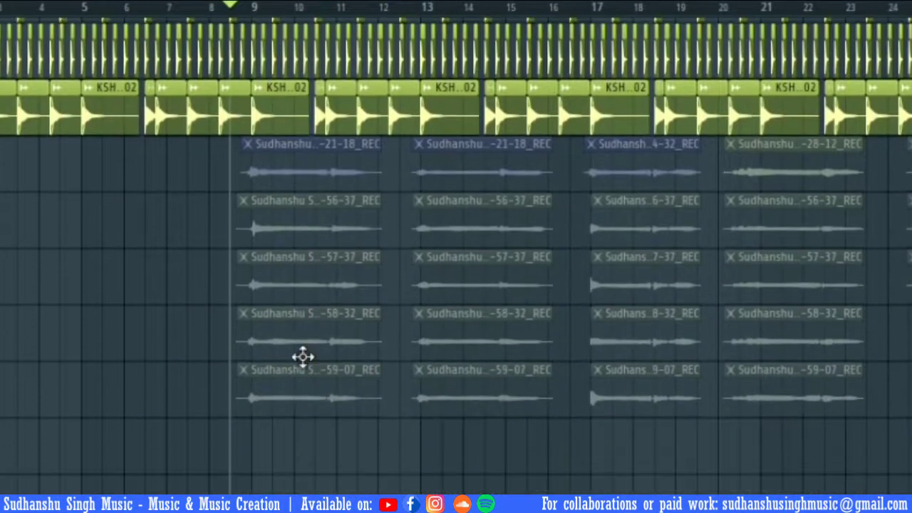
pyautogui.scroll(3, 265, 297)
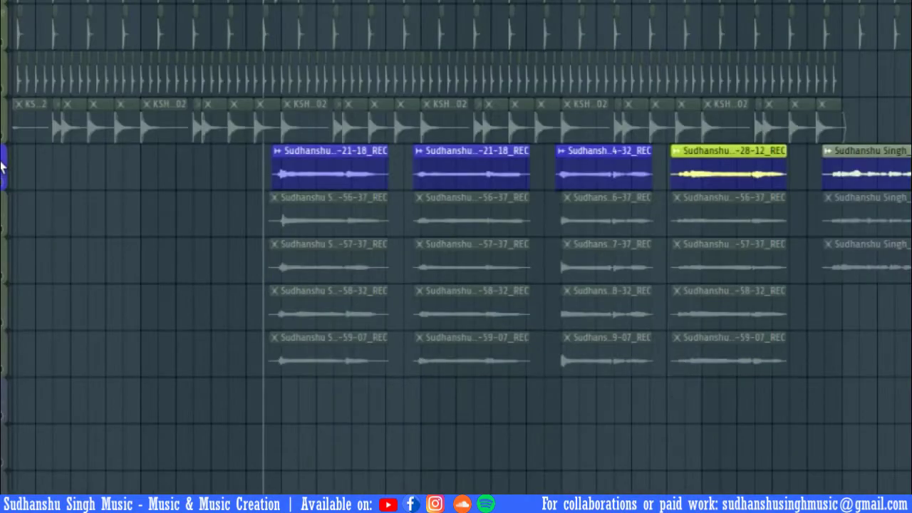
pyautogui.press('space')
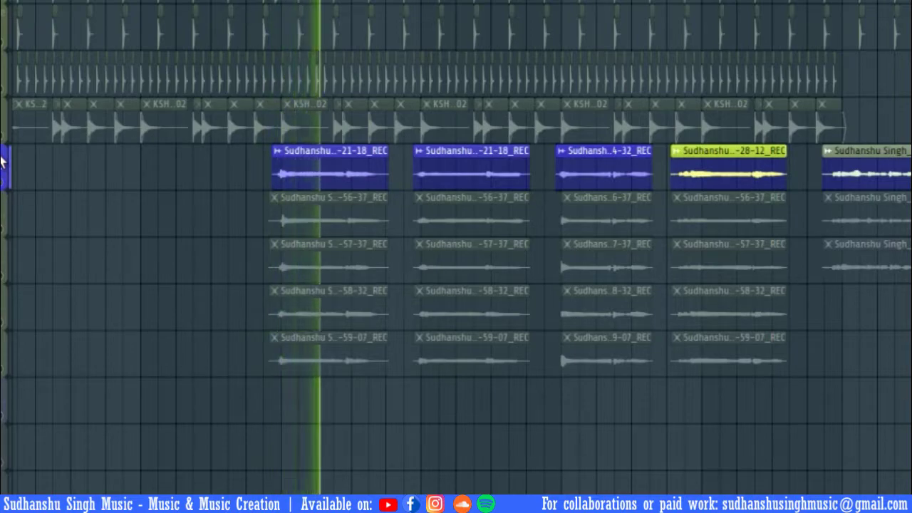
pyautogui.press('space')
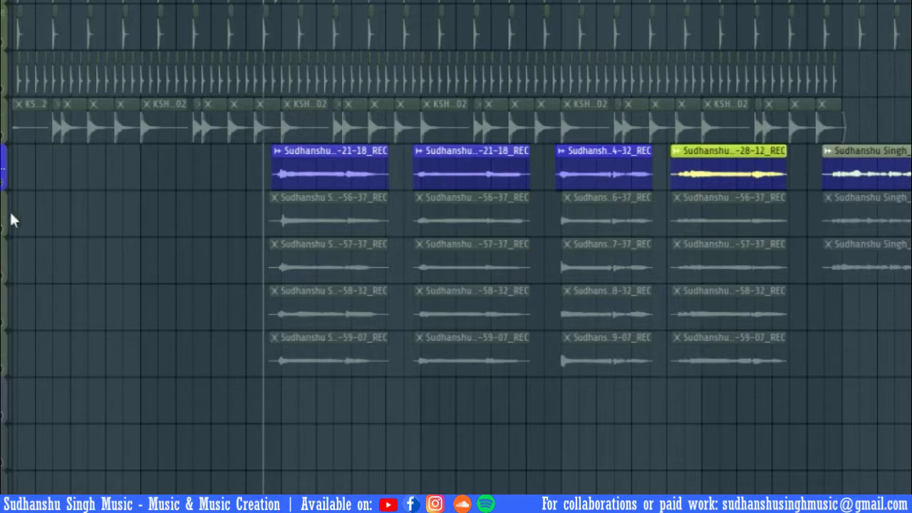
# Step: Solo the 56-37, 57-37, 58-32 and 59-07 recording tracks one after another and play each layer
pyautogui.click(3, 237)
pyautogui.press('space')
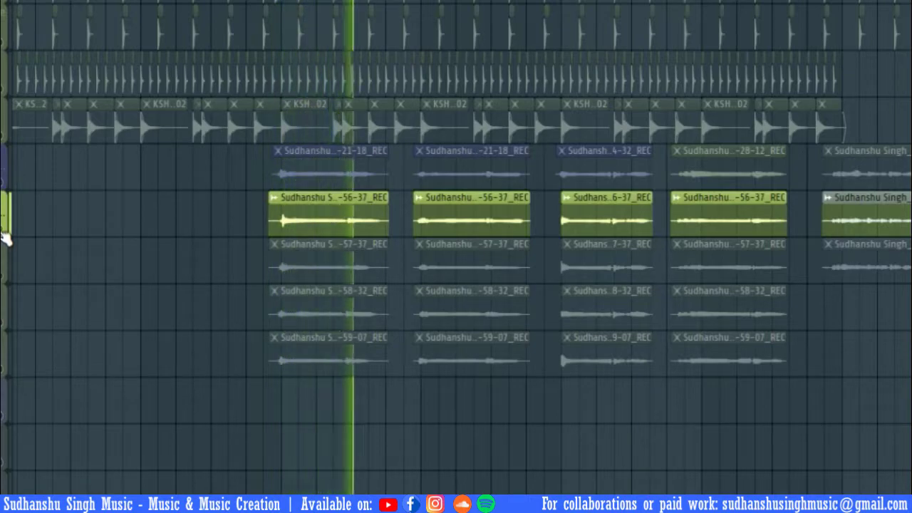
pyautogui.press('space')
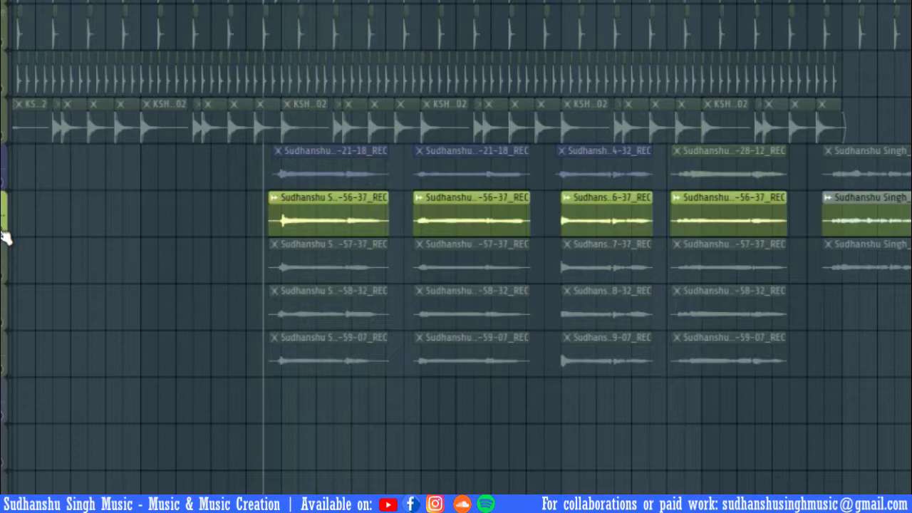
pyautogui.click(10, 281)
pyautogui.press('space')
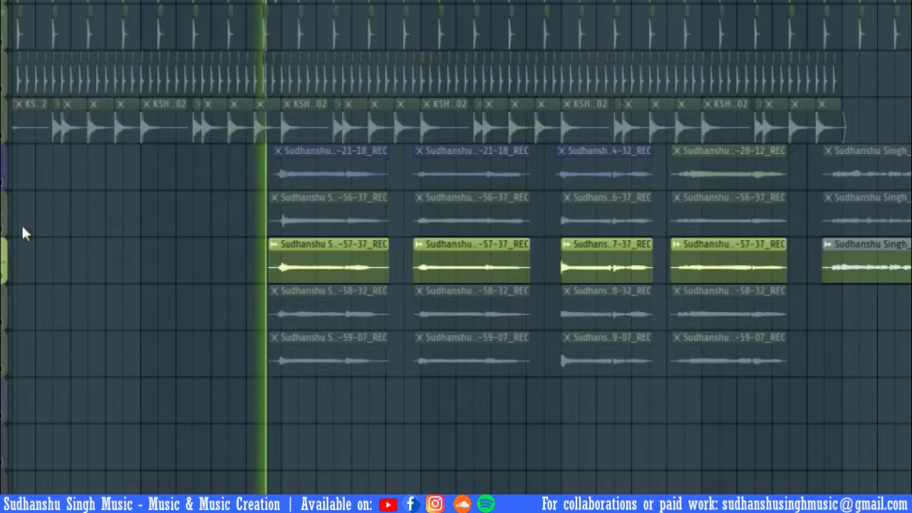
pyautogui.click(6, 324)
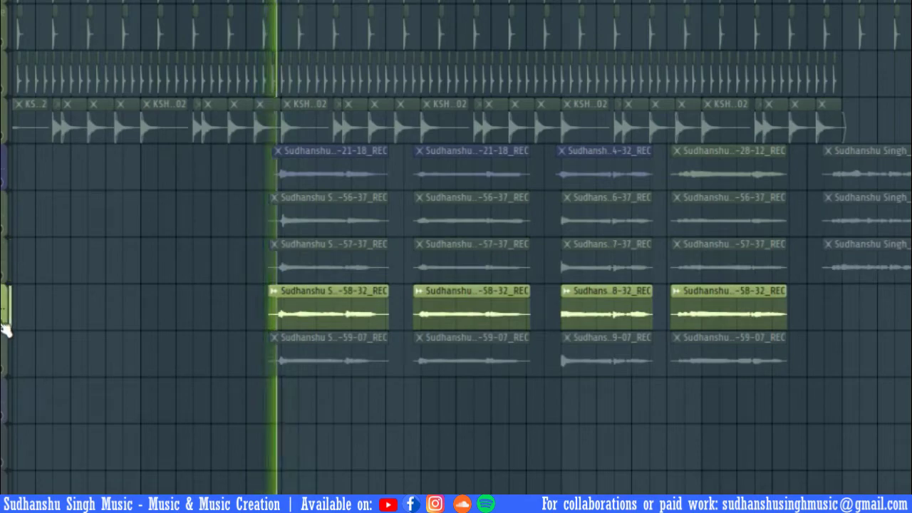
pyautogui.click(7, 376)
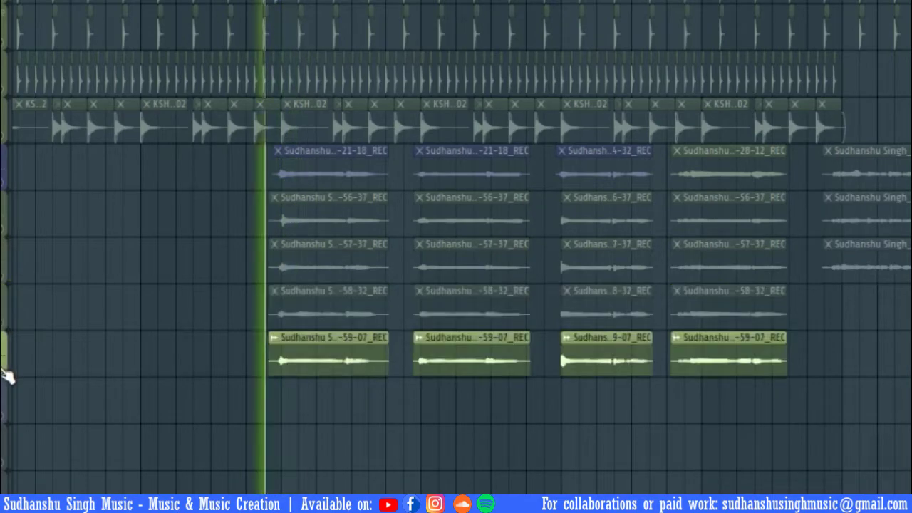
pyautogui.press('space')
# Step: Unmute the 58-32, 57-37 and 56-37 recording tracks alongside the 59-07 track and play the four layers together
pyautogui.click(6, 301)
pyautogui.click(6, 252)
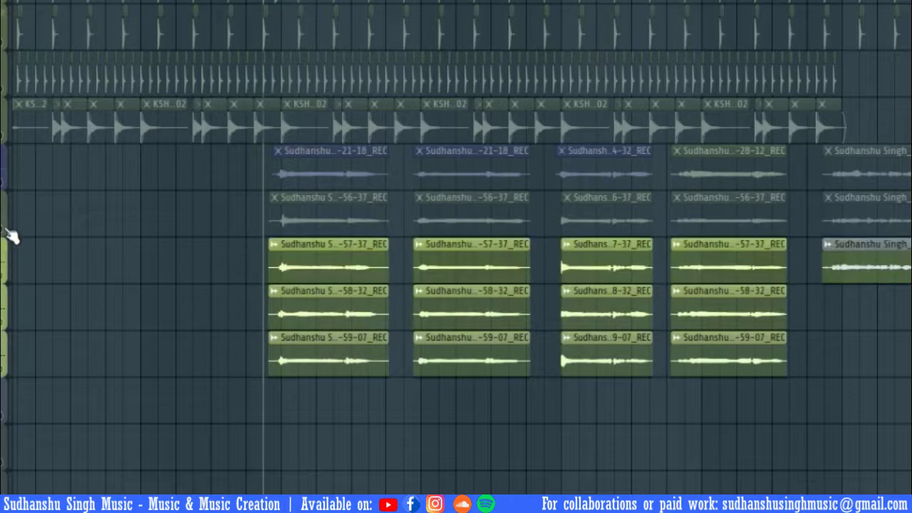
pyautogui.click(7, 232)
pyautogui.press('space')
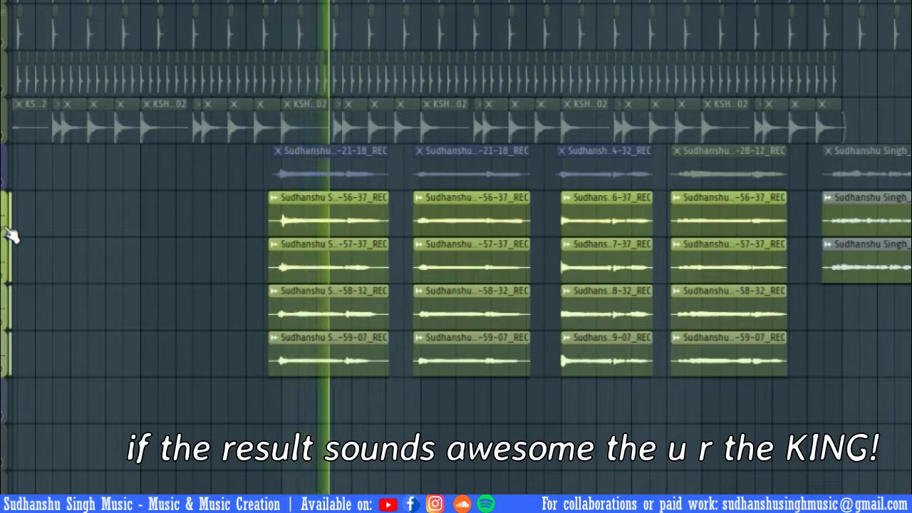
pyautogui.press('space')
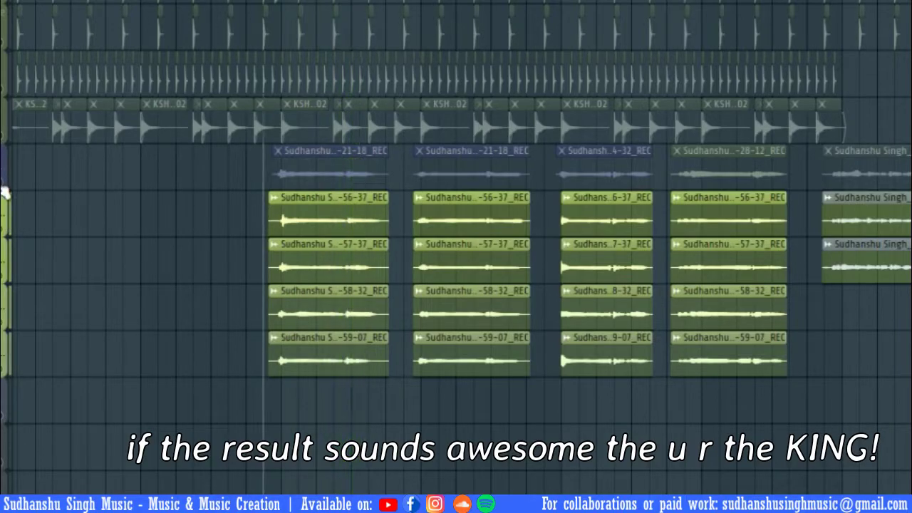
# Step: Unmute the recording track with the 21-18_REC clips and play all five recorded layers together
pyautogui.click(5, 188)
pyautogui.press('space')
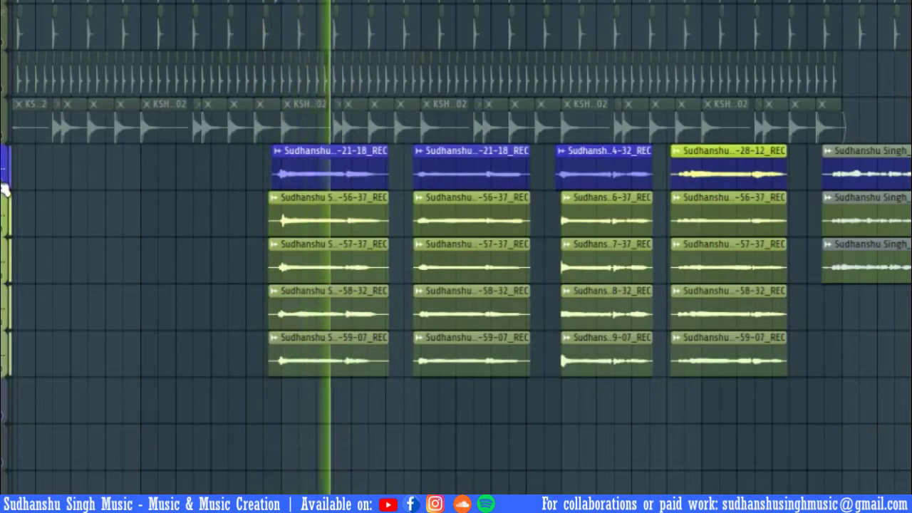
pyautogui.press('space')
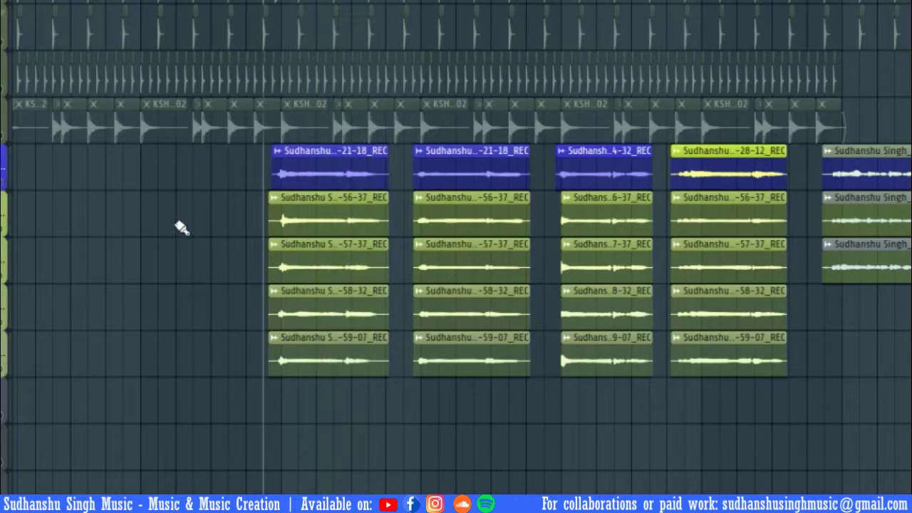
# Step: Highlight the clips on the 56-37, 57-37, 58-32 and 59-07 recording tracks, deselect them, and look over the surrounding drum tracks
pyautogui.moveTo(178, 193); pyautogui.dragTo(784, 463)
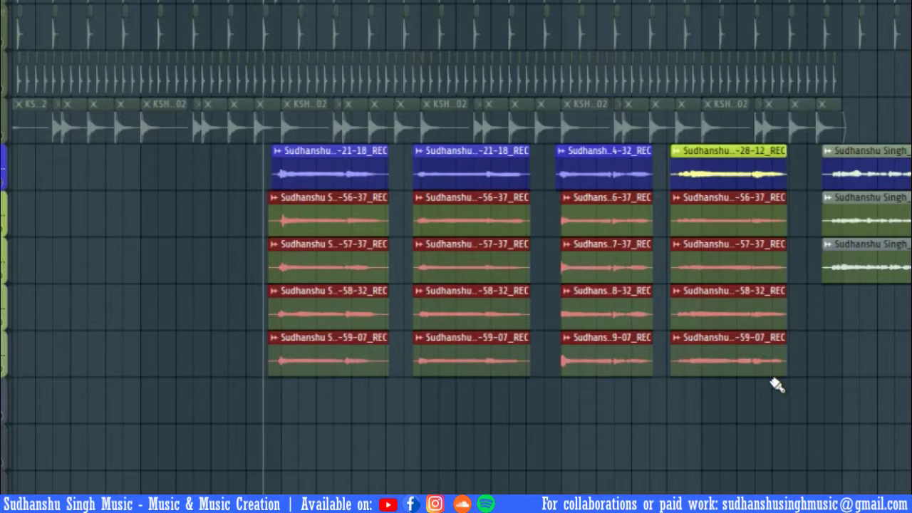
pyautogui.click(188, 191)
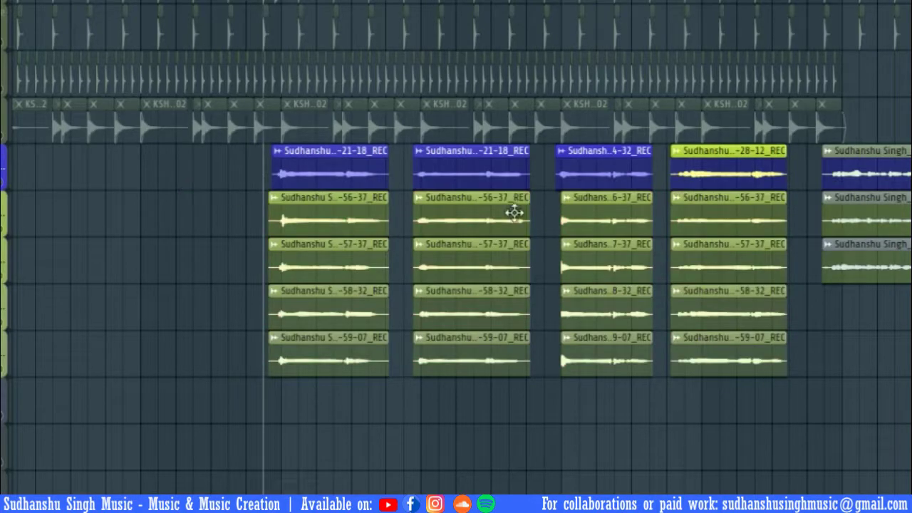
pyautogui.scroll(5, 514, 367)
pyautogui.scroll(-8, 484, 200)
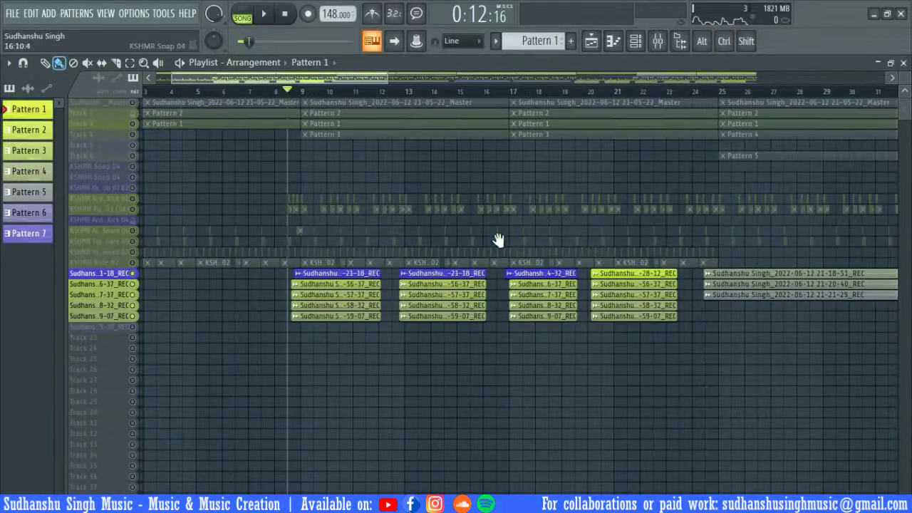
pyautogui.scroll(2, 498, 241)
pyautogui.scroll(5, 524, 356)
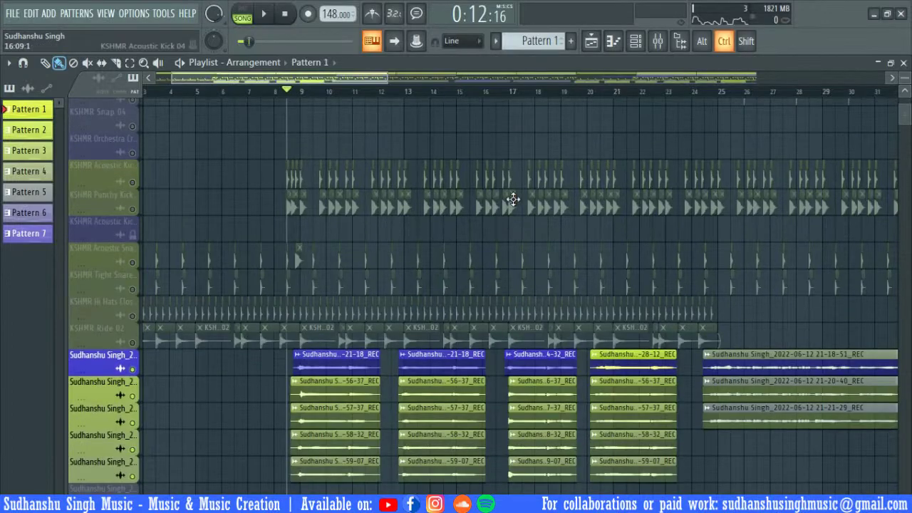
pyautogui.scroll(4, 608, 296)
pyautogui.scroll(-3, 514, 262)
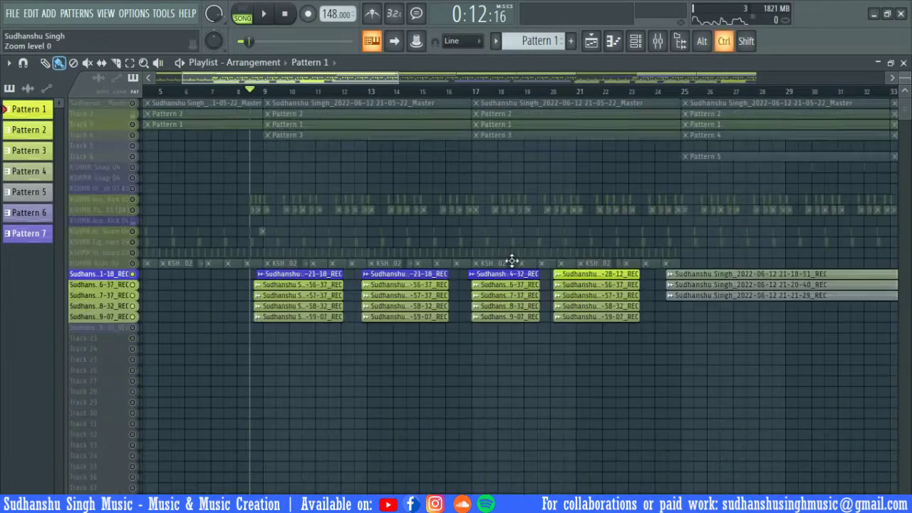
pyautogui.scroll(6, 525, 243)
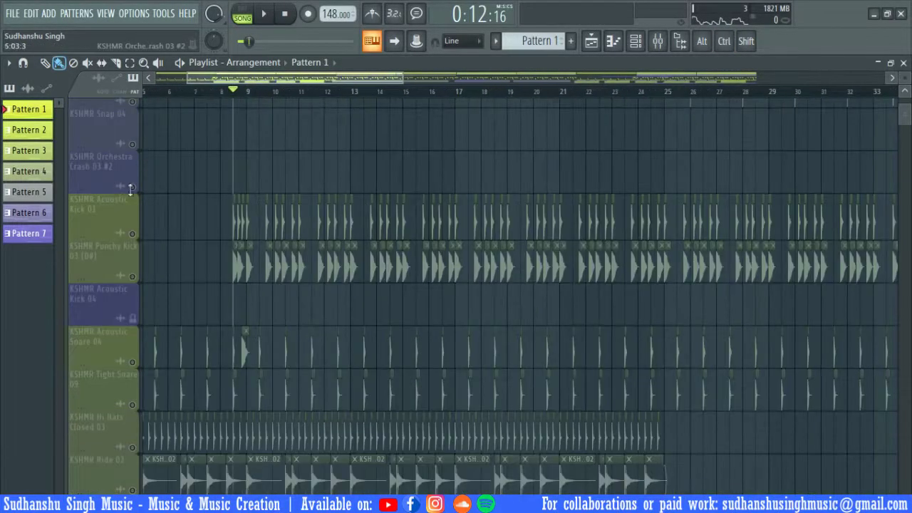
# Step: Turn off the solo to bring the other tracks back in, and play the full arrangement from about bar 23 through the Pattern 5 section
pyautogui.scroll(-4, 478, 147)
pyautogui.scroll(-2, 607, 175)
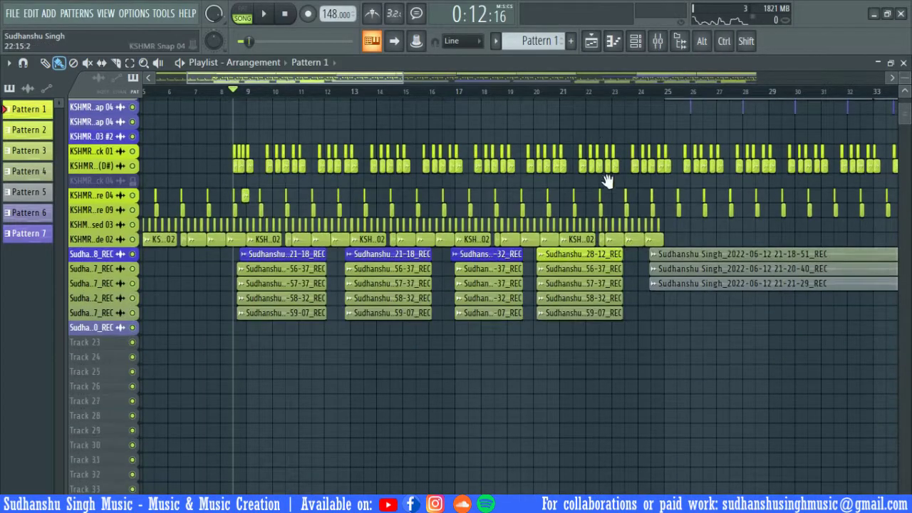
pyautogui.moveTo(606, 176); pyautogui.dragTo(568, 289)
pyautogui.moveTo(605, 181); pyautogui.dragTo(436, 128)
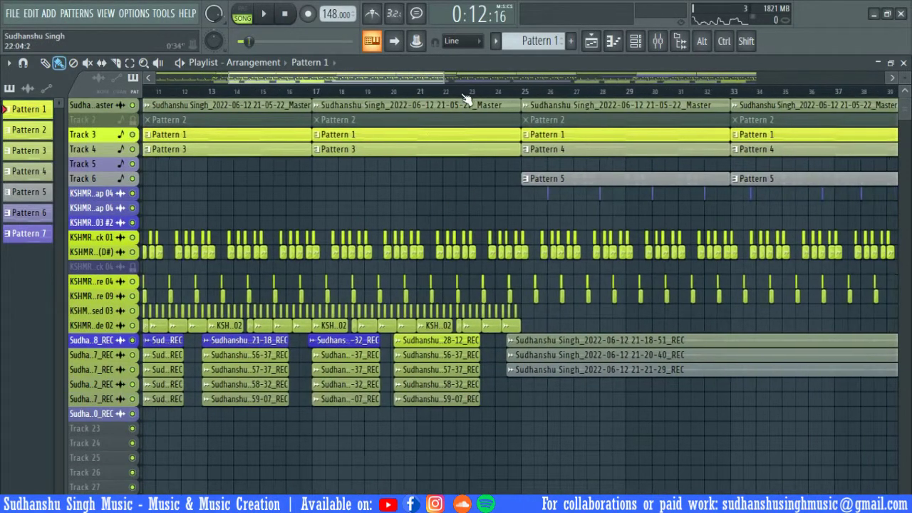
pyautogui.moveTo(582, 228); pyautogui.dragTo(444, 212)
pyautogui.moveTo(733, 285); pyautogui.dragTo(703, 301)
pyautogui.press('space')
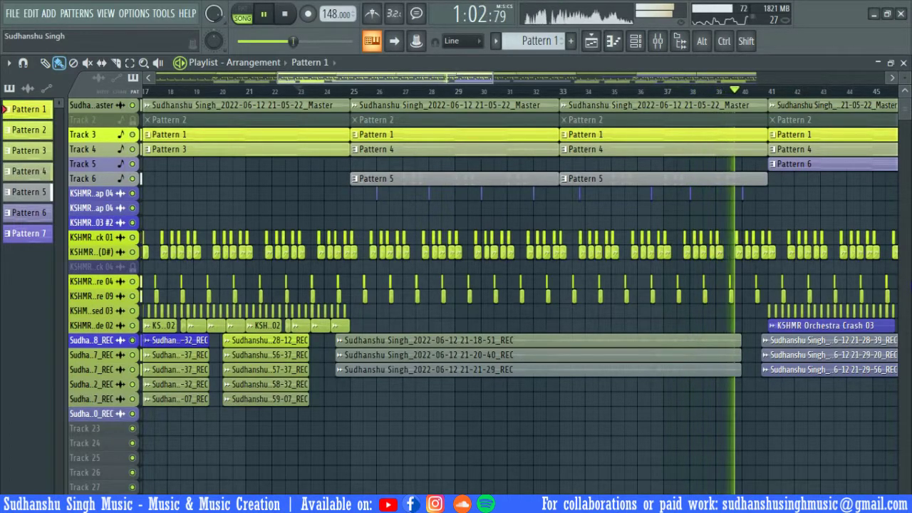
pyautogui.press('space')
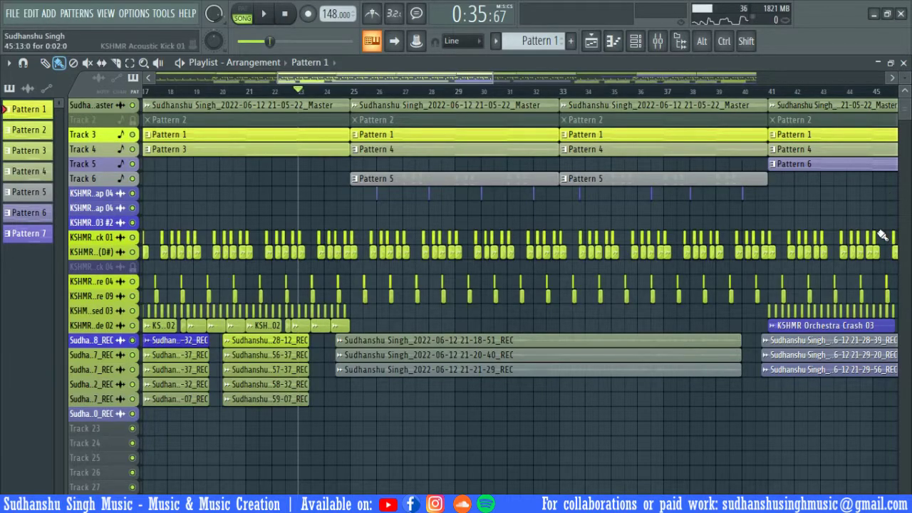
# Step: Solo Track 6 with the Pattern 5 clips and play it from bar 25
pyautogui.click(354, 93)
pyautogui.scroll(4, 410, 158)
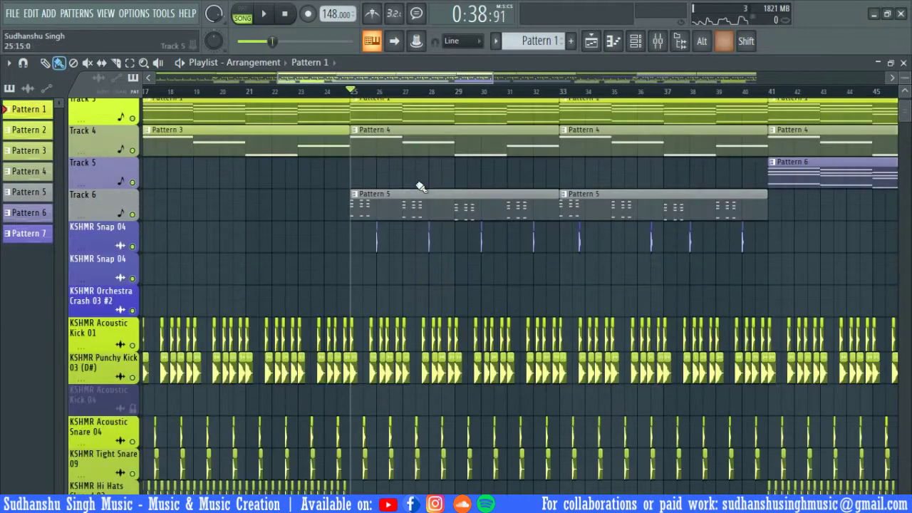
pyautogui.scroll(2, 223, 263)
pyautogui.keyDown('ctrl'); pyautogui.click(132, 271); pyautogui.keyUp('ctrl')
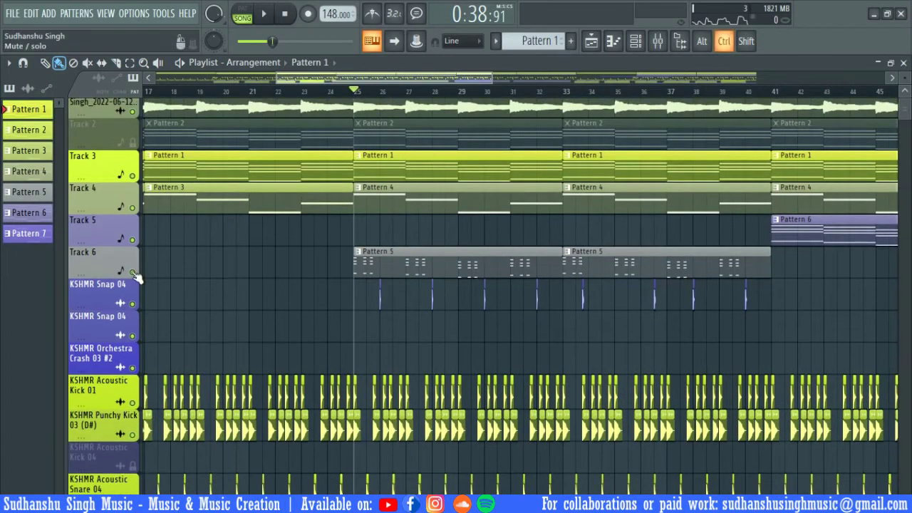
pyautogui.press('space')
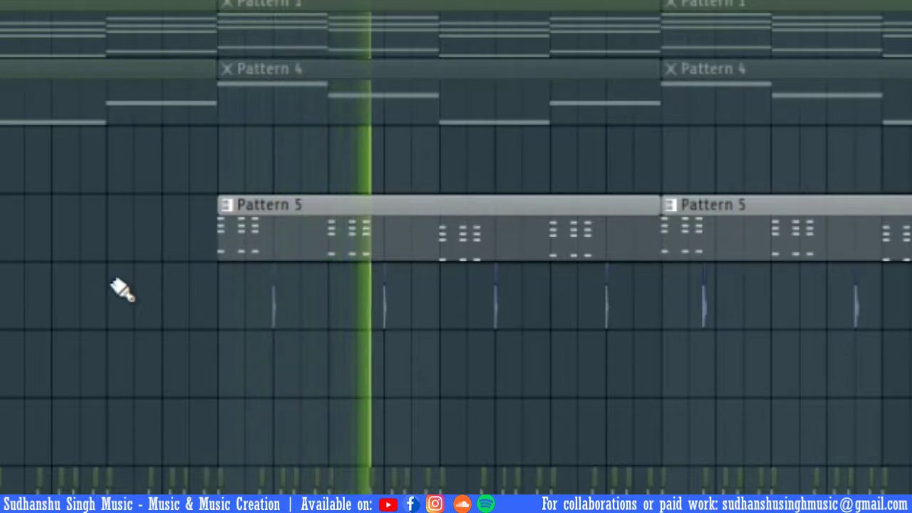
pyautogui.press('space')
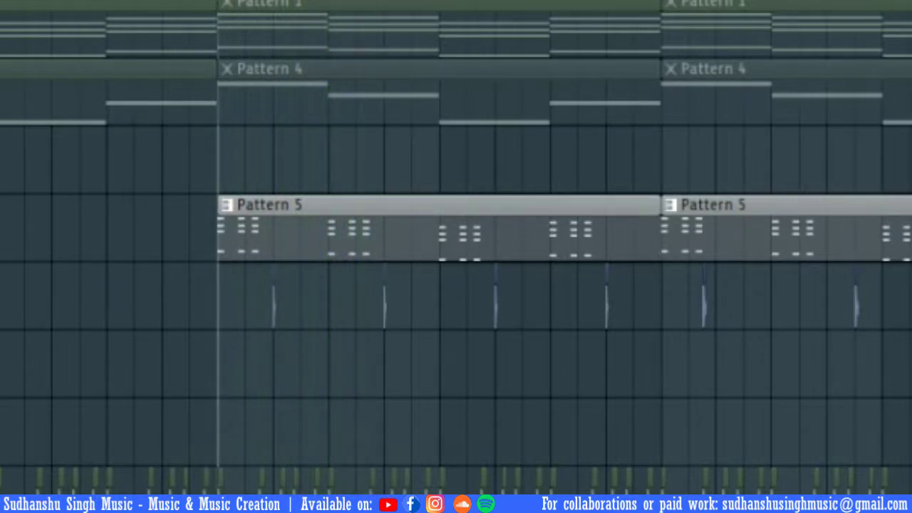
# Step: Open the Harmless synth used by Pattern 5 and show its mixer track 18 beside it
pyautogui.click(702, 2)
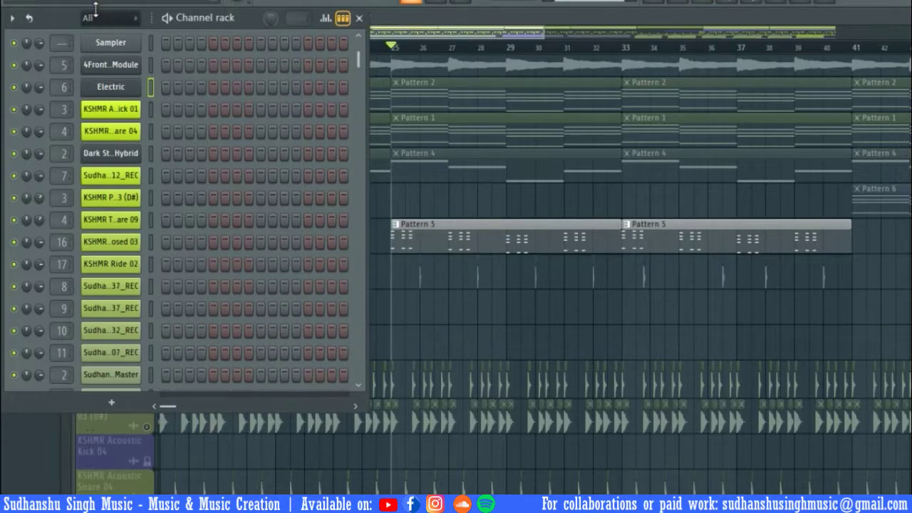
pyautogui.click(104, 19)
pyautogui.click(115, 186)
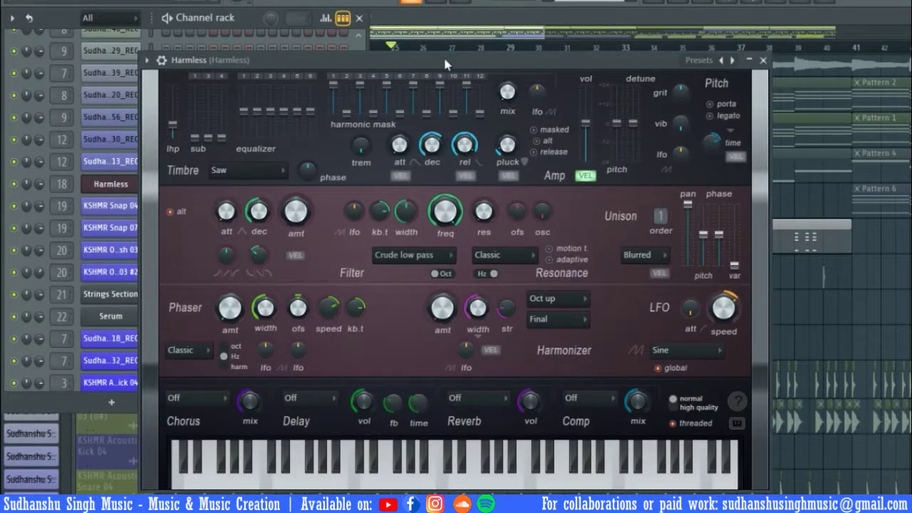
pyautogui.moveTo(445, 63); pyautogui.dragTo(308, 19)
pyautogui.click(728, 3)
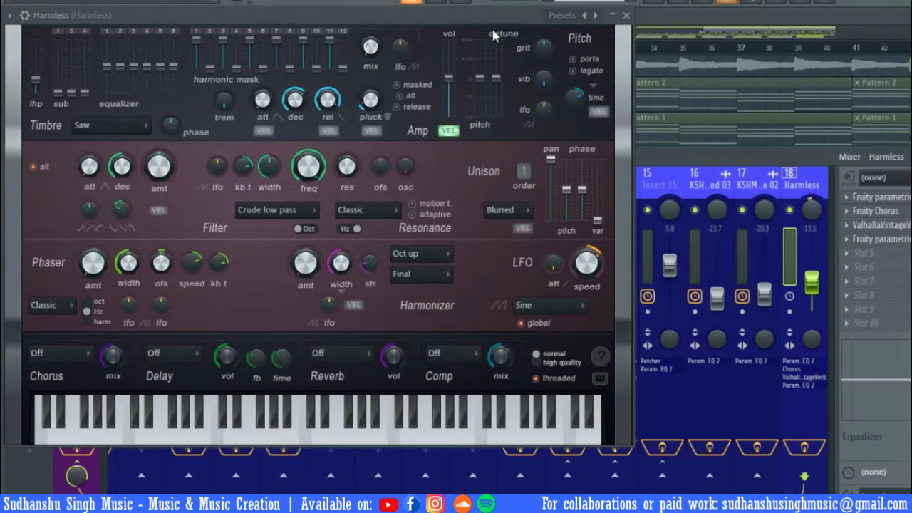
# Step: Bypass the effects on the Harmless mixer track, play the dry synth sound, and close the synth window
pyautogui.click(810, 449)
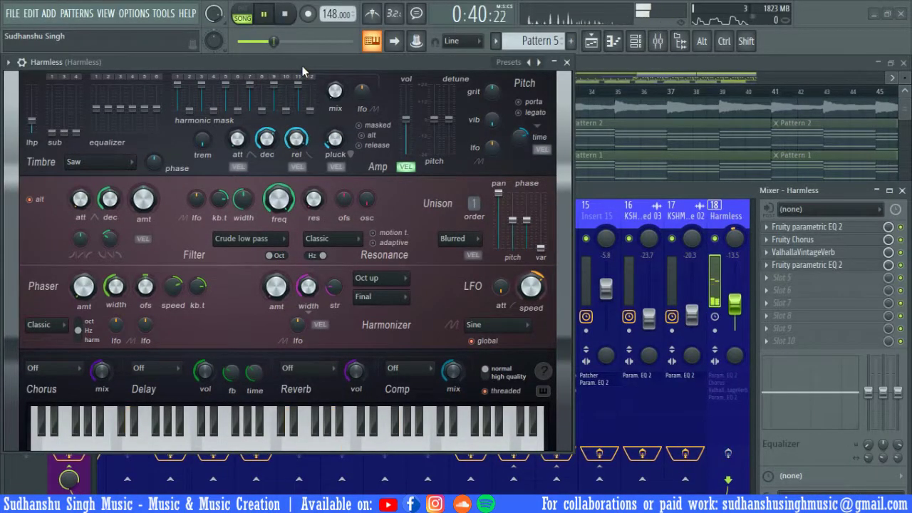
pyautogui.press('space')
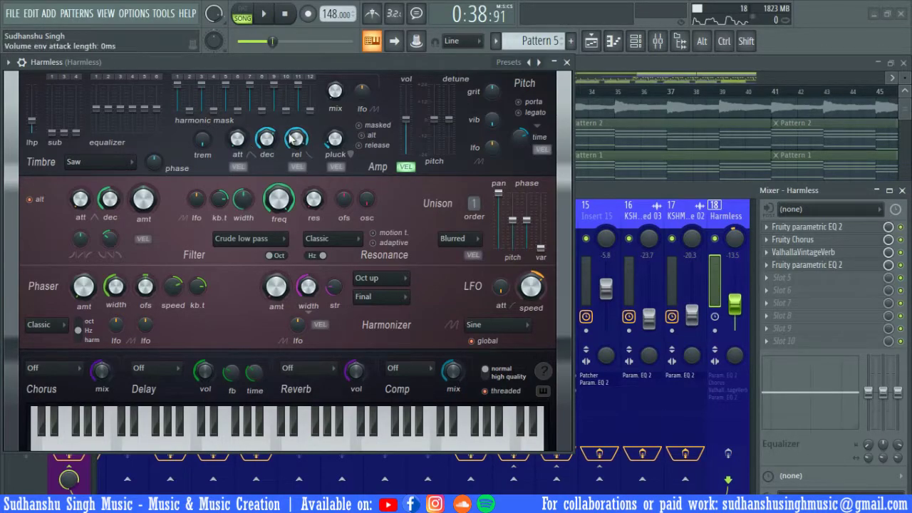
pyautogui.press('Escape')
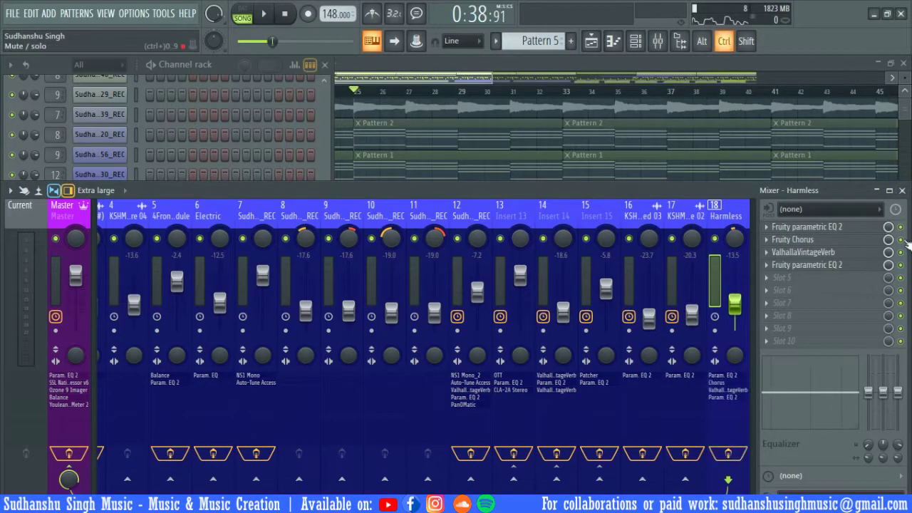
# Step: Examine the first Fruity parametric EQ 2 curve and the Fruity Chorus settings on the Harmless mixer track
pyautogui.click(852, 228)
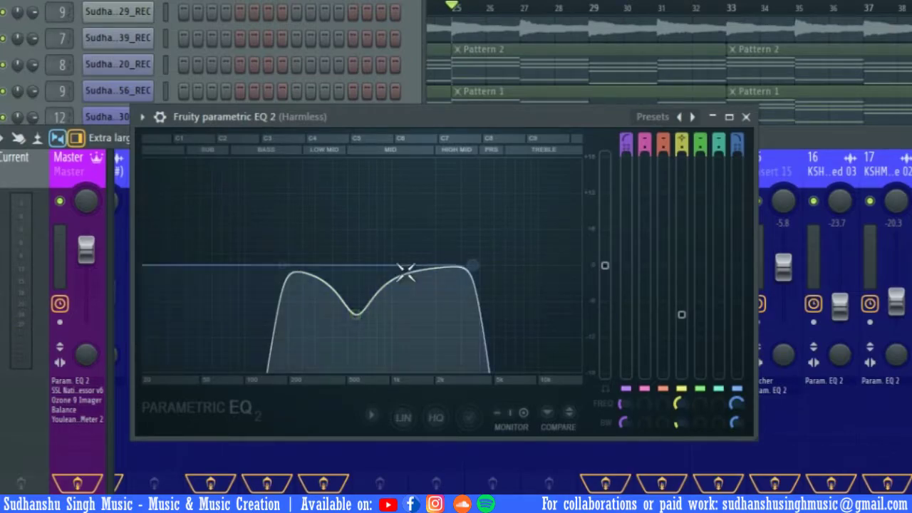
pyautogui.press('Escape')
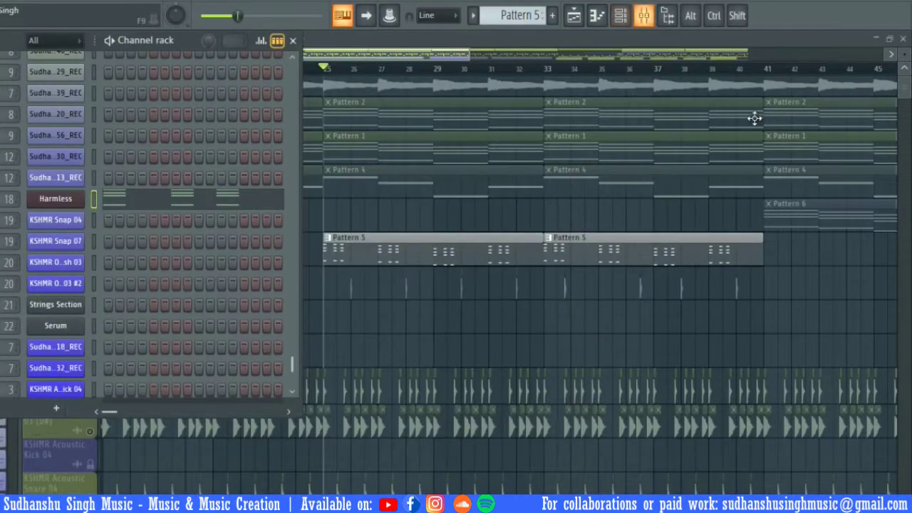
pyautogui.click(644, 15)
pyautogui.click(784, 225)
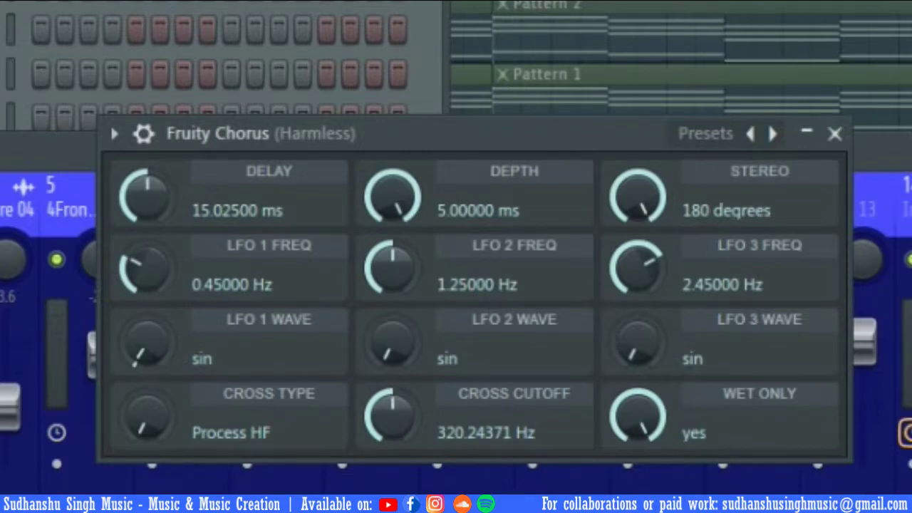
pyautogui.press('Escape')
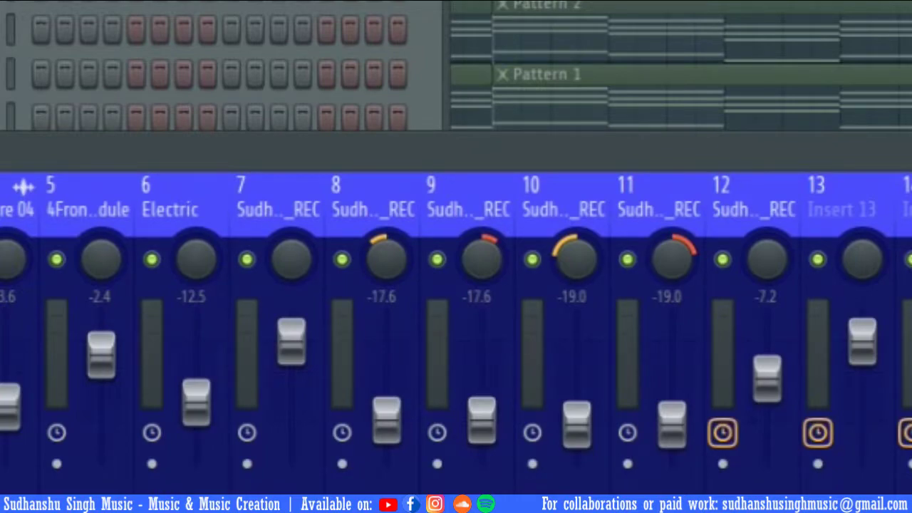
# Step: Examine the ValhallaVintageVerb and second parametric EQ 2 on the Harmless track, play the processed sound, and return to the playlist
pyautogui.click(784, 238)
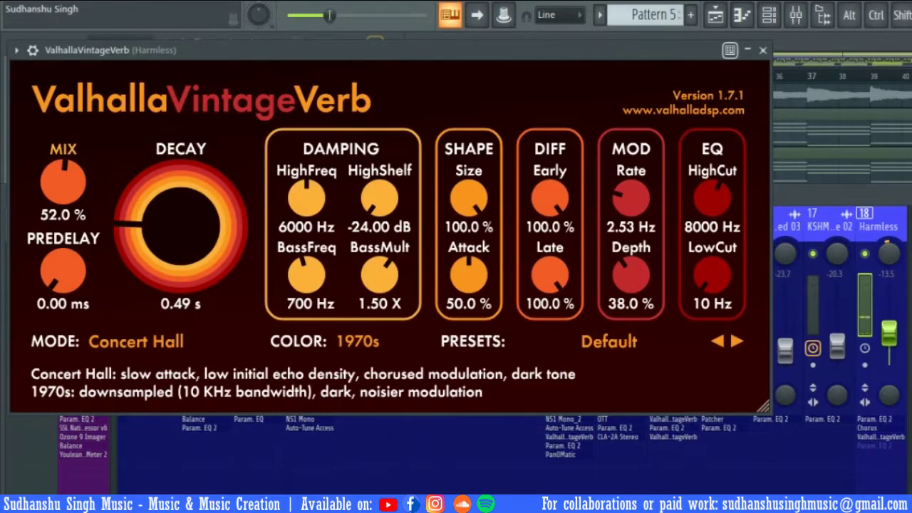
pyautogui.press('Escape')
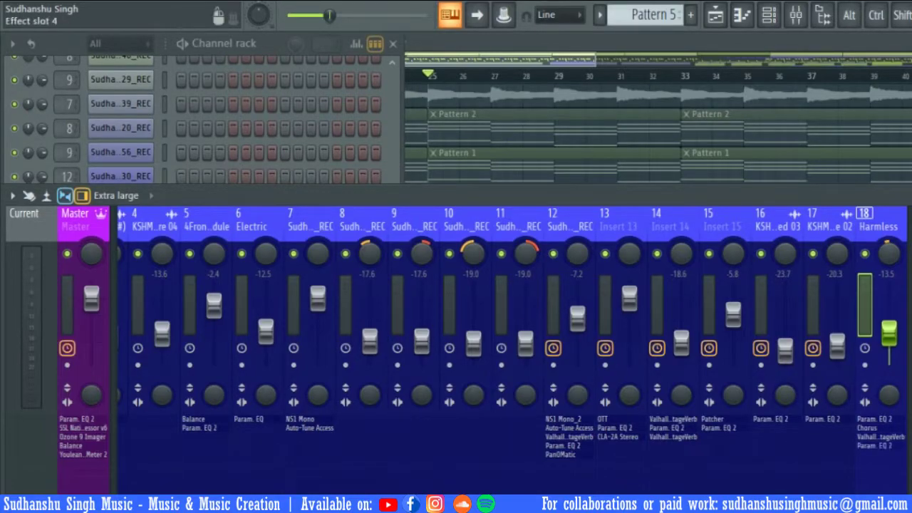
pyautogui.click(875, 446)
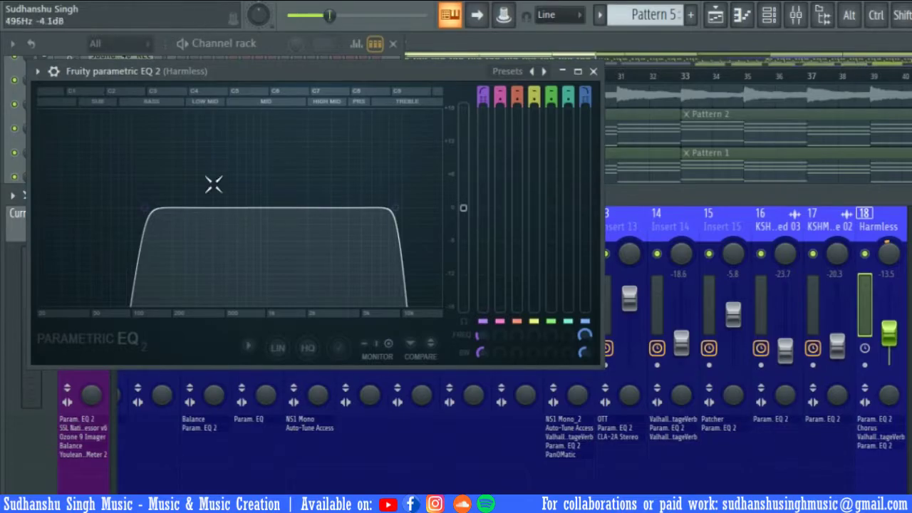
pyautogui.press('space')
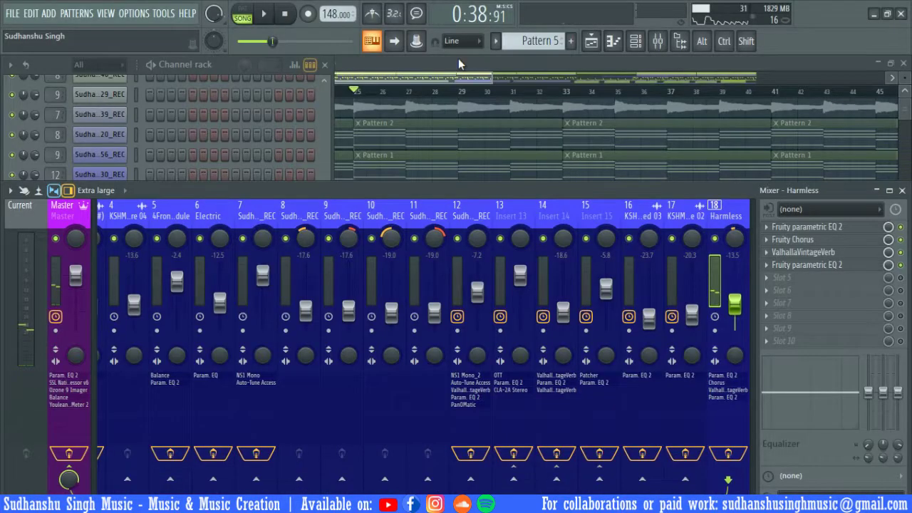
pyautogui.click(458, 60)
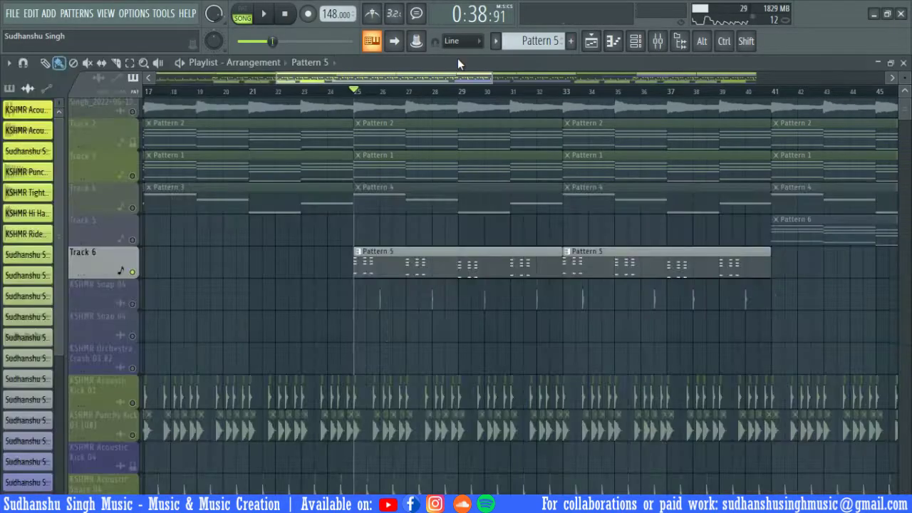
# Step: Solo the KSHMR Snap 04 track below Track 6, play its snaps from about bar 25, and glance at the mixer
pyautogui.keyDown('ctrl'); pyautogui.click(133, 304); pyautogui.keyUp('ctrl')
pyautogui.click(379, 90)
pyautogui.press('space')
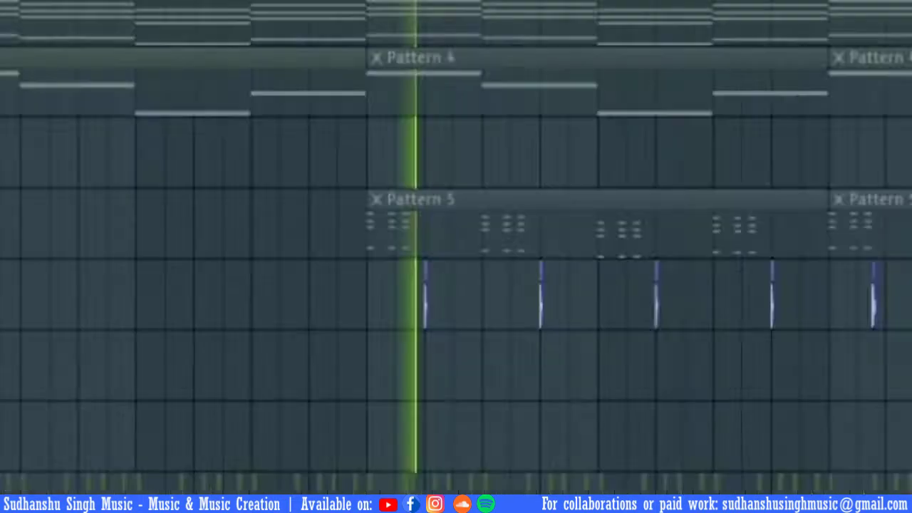
pyautogui.press('space')
pyautogui.press('F9')
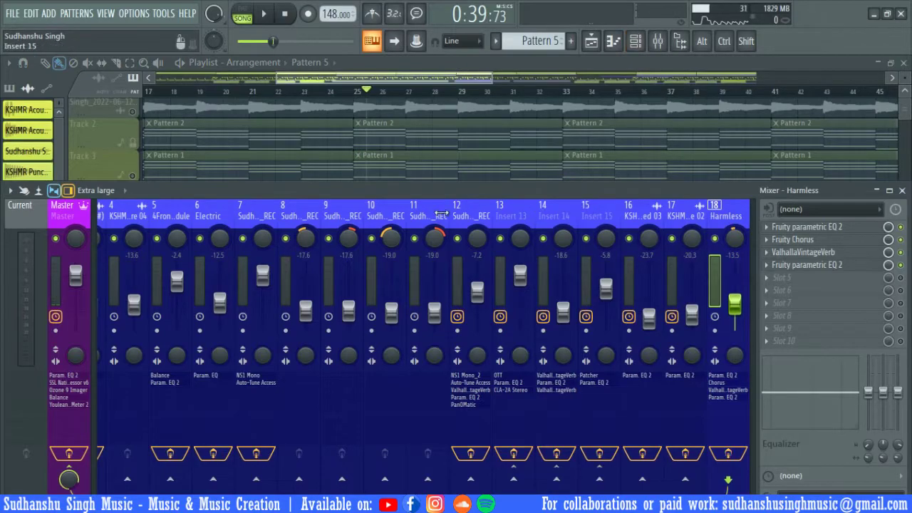
pyautogui.press('F9')
# Step: Unmute Track 6 alongside the KSHMR Snap 04 track and play both together from bar 25
pyautogui.click(133, 272)
pyautogui.click(365, 92)
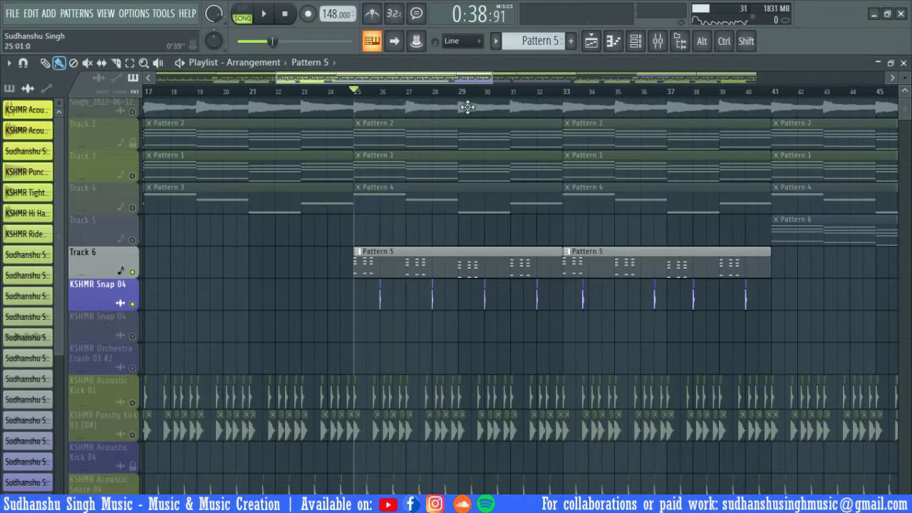
pyautogui.press('space')
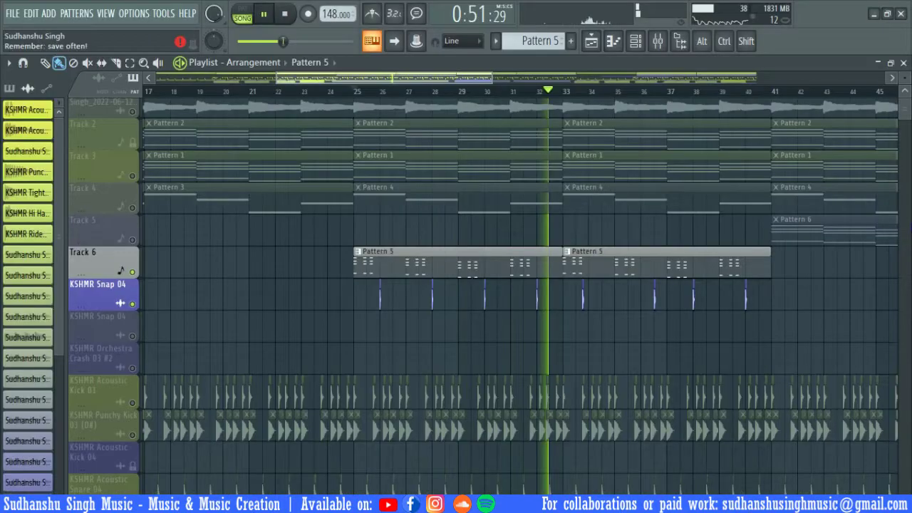
pyautogui.press('space')
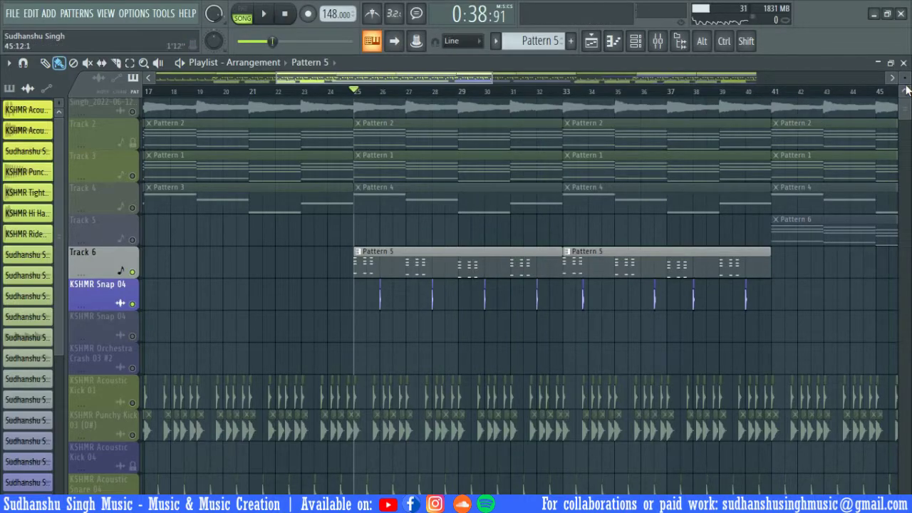
pyautogui.moveTo(905, 76); pyautogui.dragTo(905, 81)
pyautogui.moveTo(715, 164); pyautogui.dragTo(708, 230)
pyautogui.scroll(-2, 808, 206)
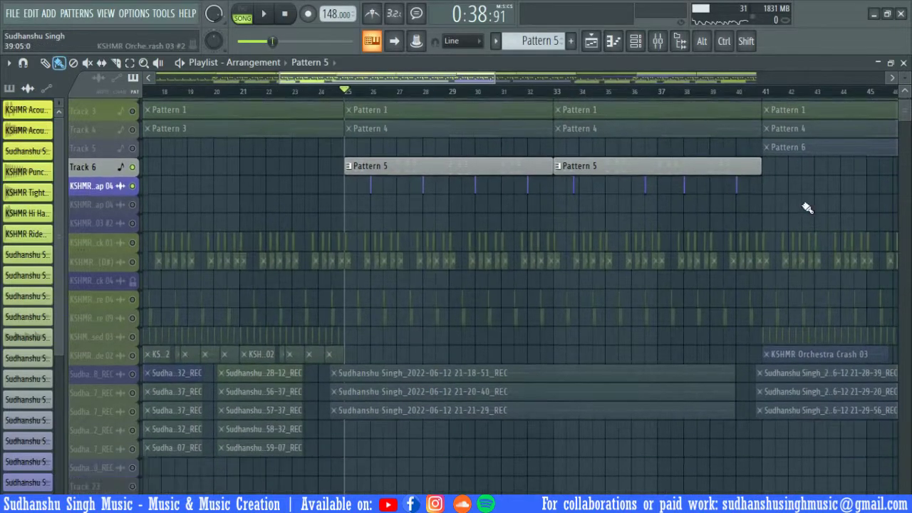
# Step: Play the arrangement from bar 25 with Track 6 and the first KSHMR Snap 04 track muted and the other parts active
pyautogui.scroll(2, 787, 283)
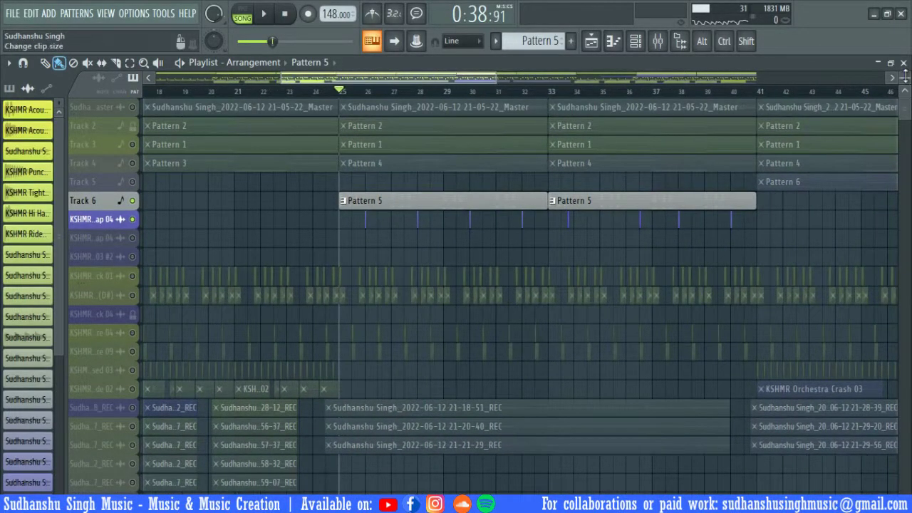
pyautogui.moveTo(906, 80); pyautogui.dragTo(905, 78)
pyautogui.press('space')
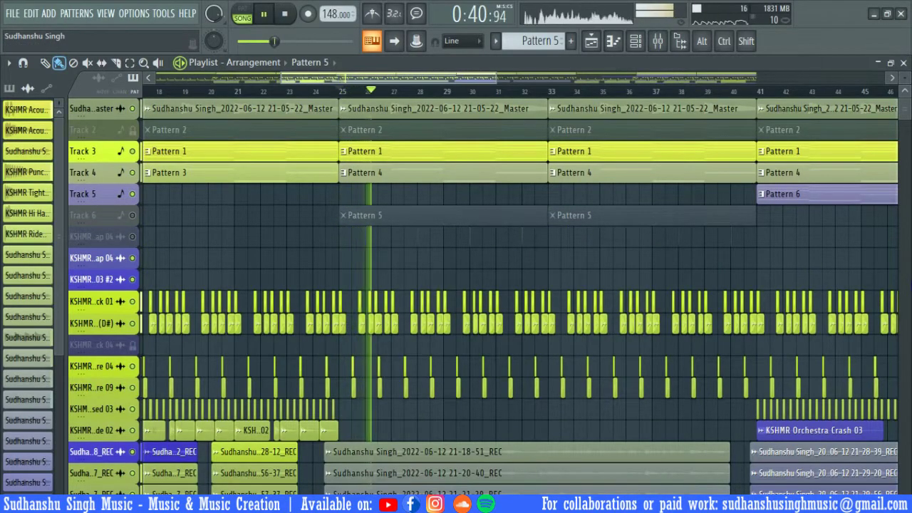
pyautogui.press('space')
# Step: Unmute Track 6 and the first KSHMR Snap 04 track and play the full arrangement from bar 25
pyautogui.click(132, 216)
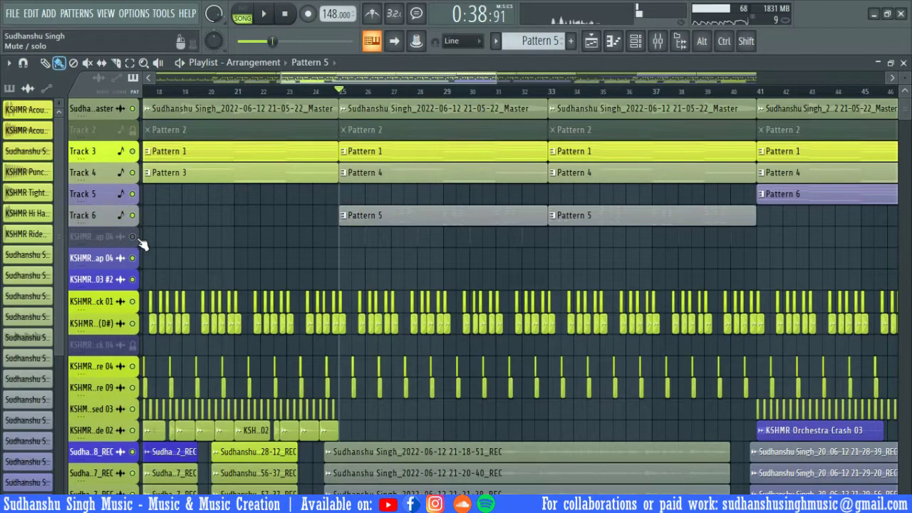
pyautogui.click(132, 237)
pyautogui.press('space')
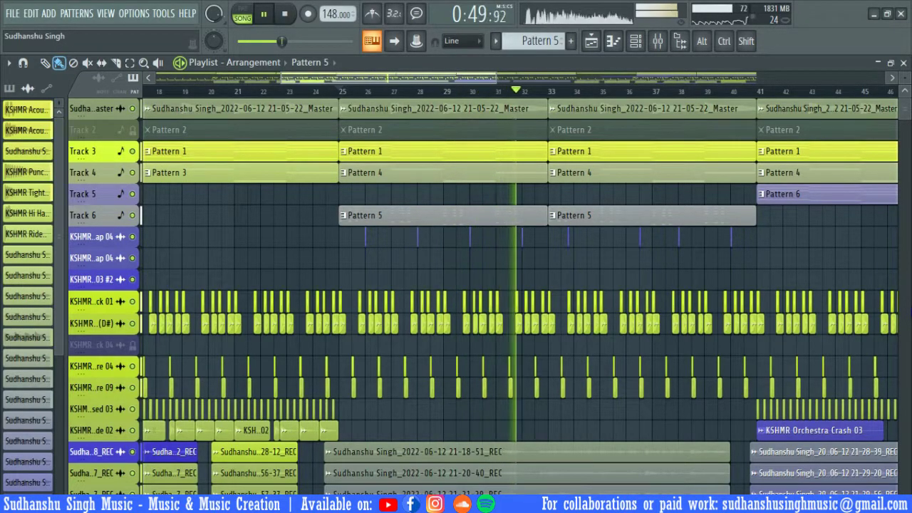
pyautogui.press('space')
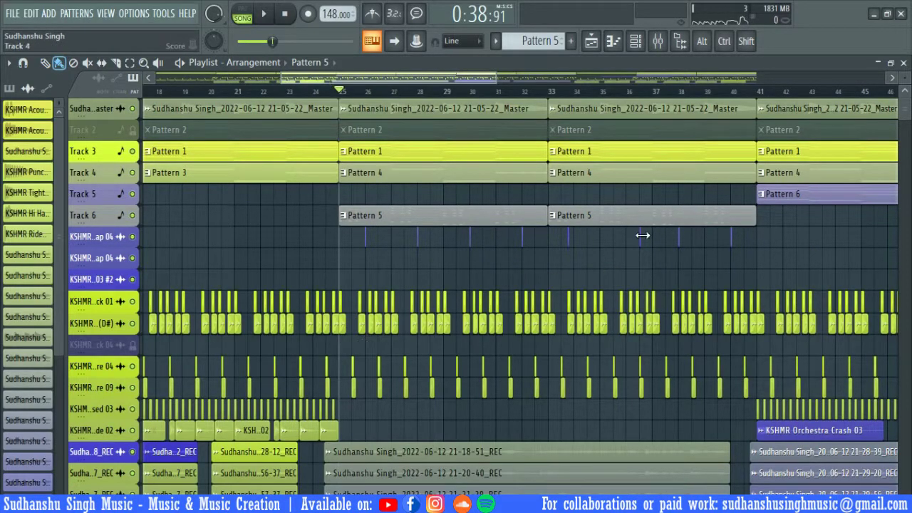
# Step: Play the full arrangement from about bar 40 into the section containing the Pattern 6 clips
pyautogui.hscroll(5, 295, 246)
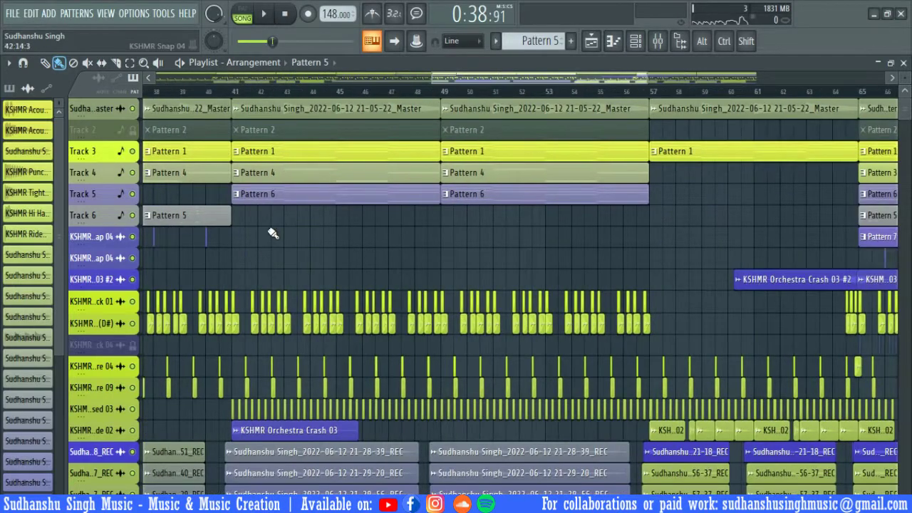
pyautogui.hscroll(-1, 310, 238)
pyautogui.click(255, 91)
pyautogui.press('space')
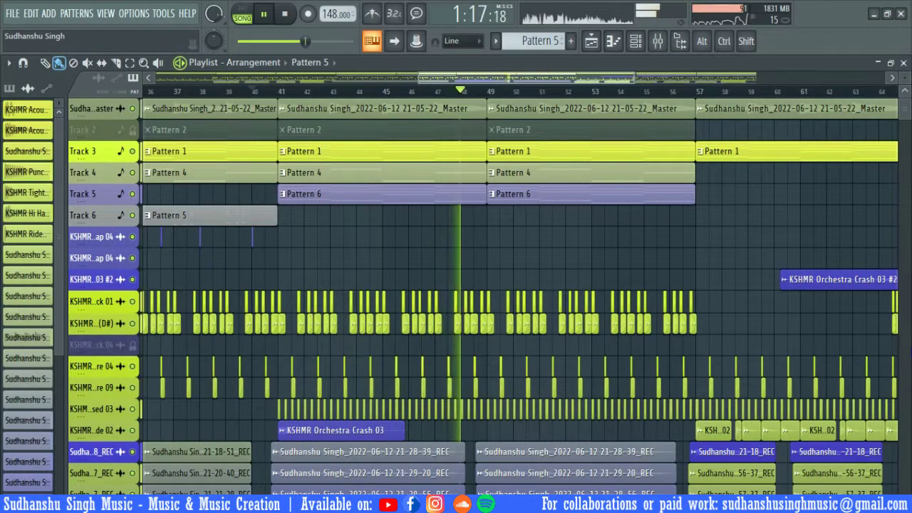
pyautogui.press('space')
# Step: Solo Track 5, play it from bar 41, and examine the Strings Section chords of Pattern 6 in the piano roll
pyautogui.click(273, 90)
pyautogui.click(133, 194)
pyautogui.keyDown('ctrl'); pyautogui.click(133, 195); pyautogui.keyUp('ctrl')
pyautogui.scroll(3, 347, 201)
pyautogui.press('space')
pyautogui.click(405, 201)
pyautogui.doubleClick(405, 200)
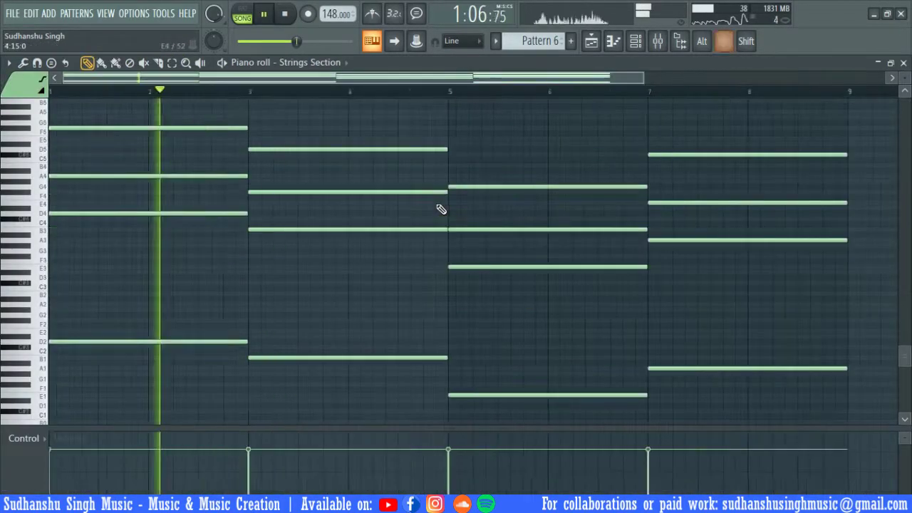
pyautogui.press('space')
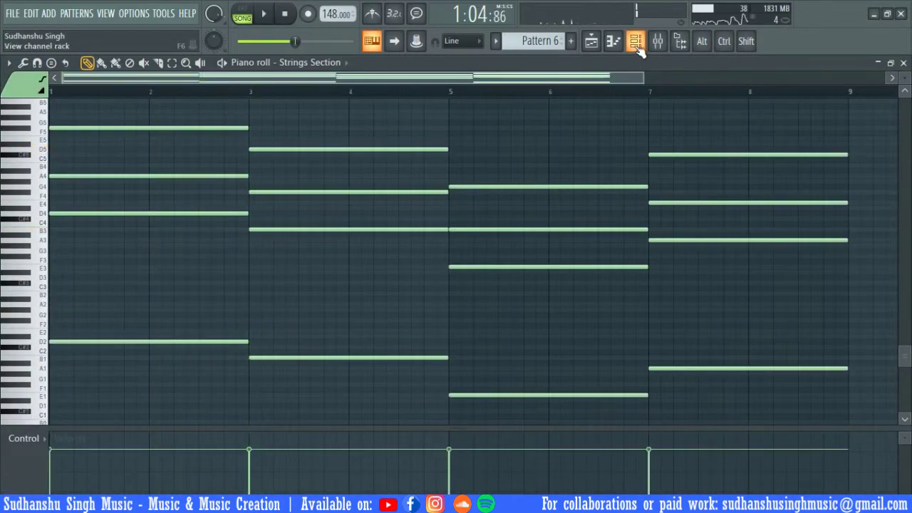
# Step: Examine the DirectWave settings of the Strings Section channel from the channel rack and close the instrument
pyautogui.click(635, 43)
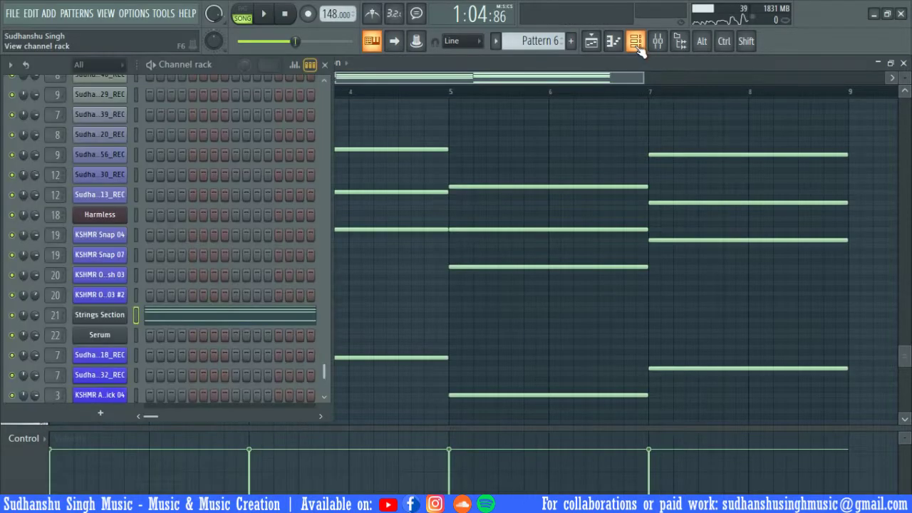
pyautogui.click(92, 306)
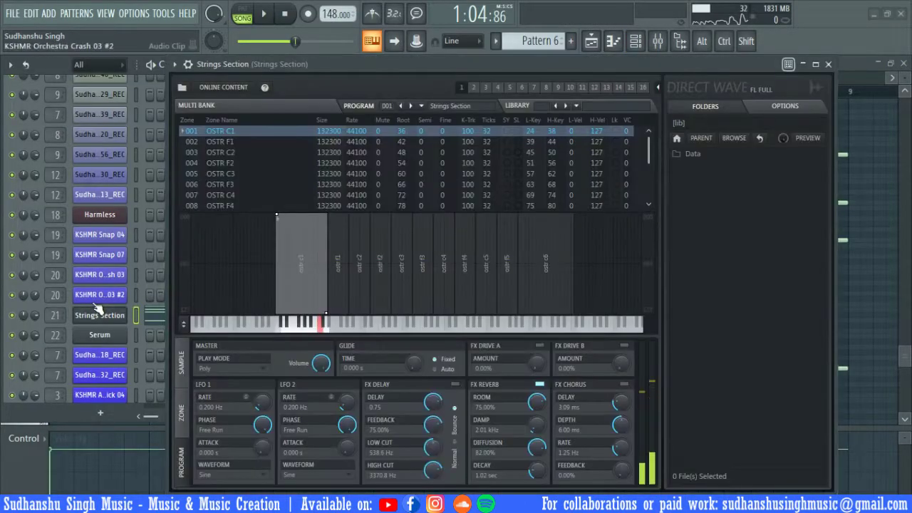
pyautogui.click(828, 65)
# Step: Bypass FabFilter Saturn 2 and Fruity parametric EQ 2 on the Strings Section mixer track and play the dry strings
pyautogui.click(658, 42)
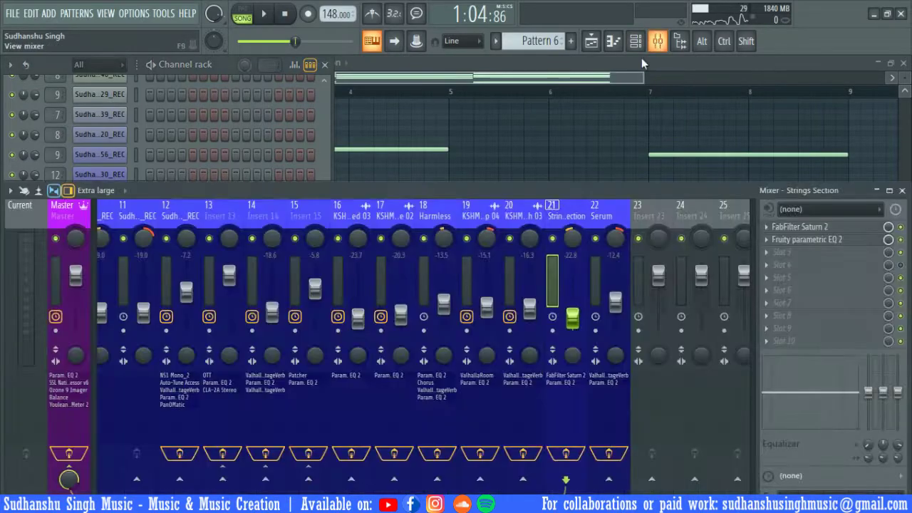
pyautogui.keyDown('ctrl'); pyautogui.click(901, 227); pyautogui.keyUp('ctrl')
pyautogui.click(902, 228)
pyautogui.press('space')
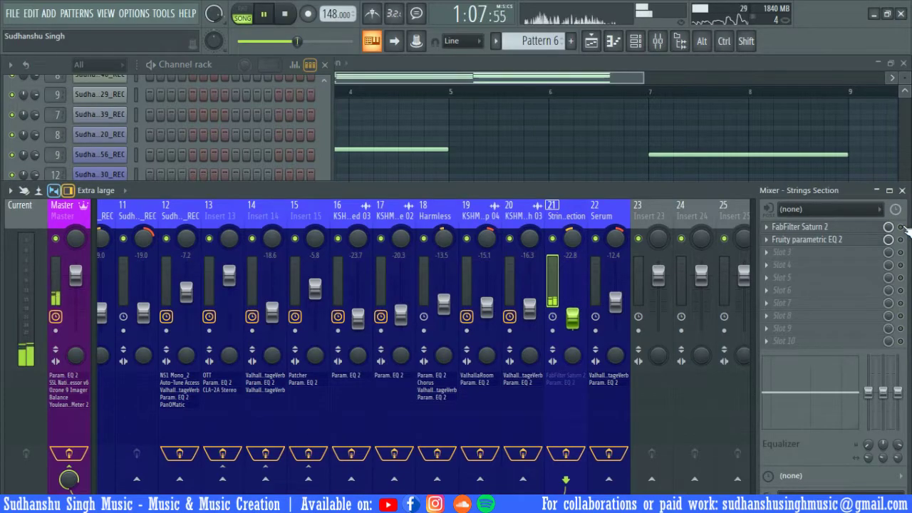
pyautogui.press('space')
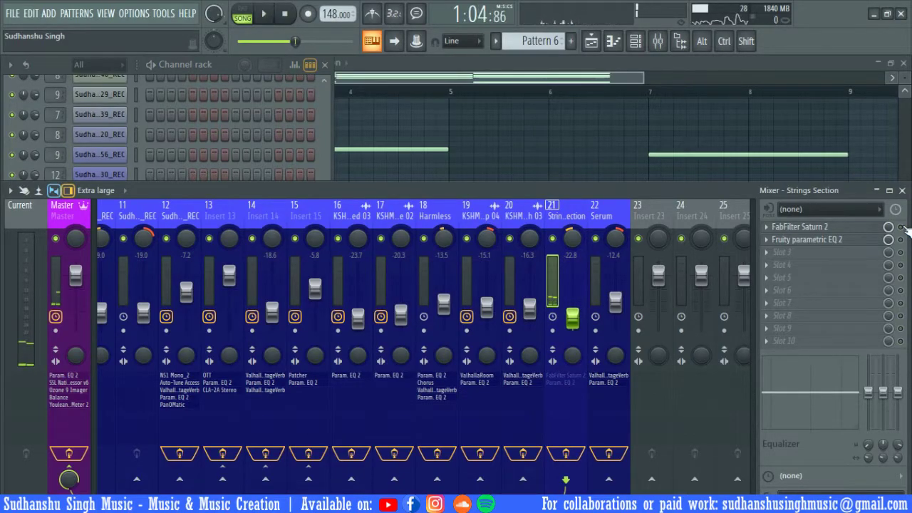
# Step: Re-enable FabFilter Saturn 2 on the Strings Section track, examine its American Tweed Amp and Warm Tape bands, and audition the sound
pyautogui.click(902, 226)
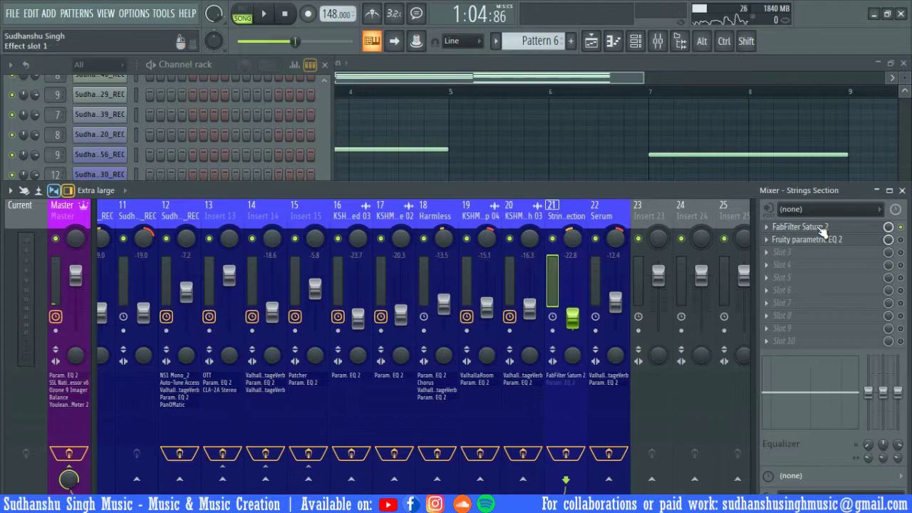
pyautogui.click(821, 226)
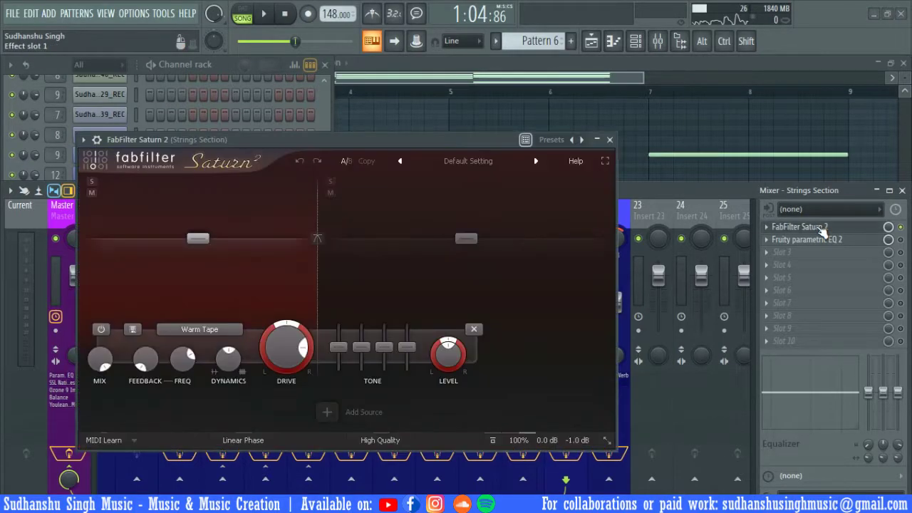
pyautogui.click(411, 285)
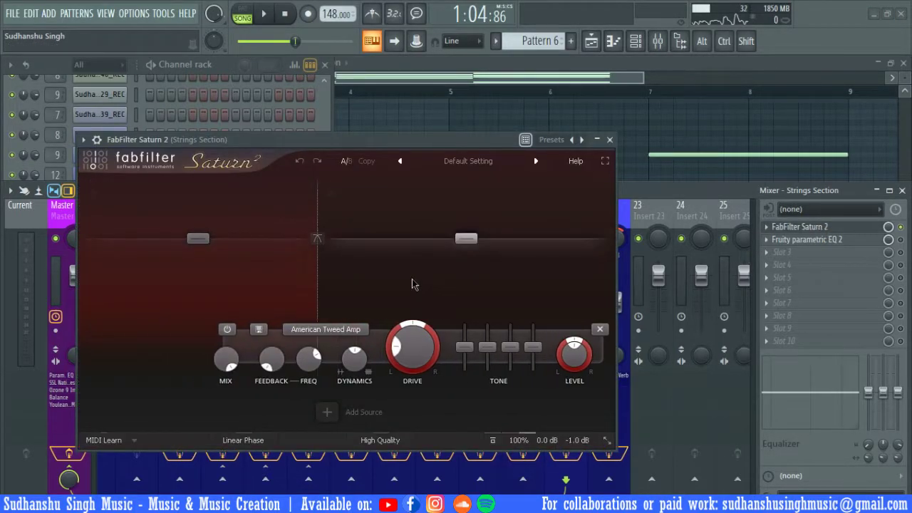
pyautogui.click(291, 287)
pyautogui.press('space')
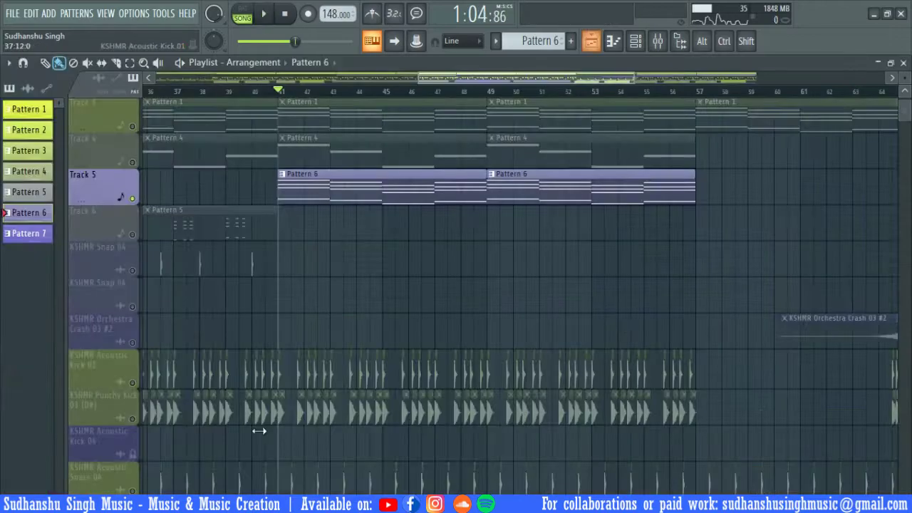
# Step: Solo the KSHMR Ride 02 track and play its KSHMR Orchestra Crash 03 clip from bar 41
pyautogui.scroll(-1, 312, 253)
pyautogui.scroll(-6, 312, 252)
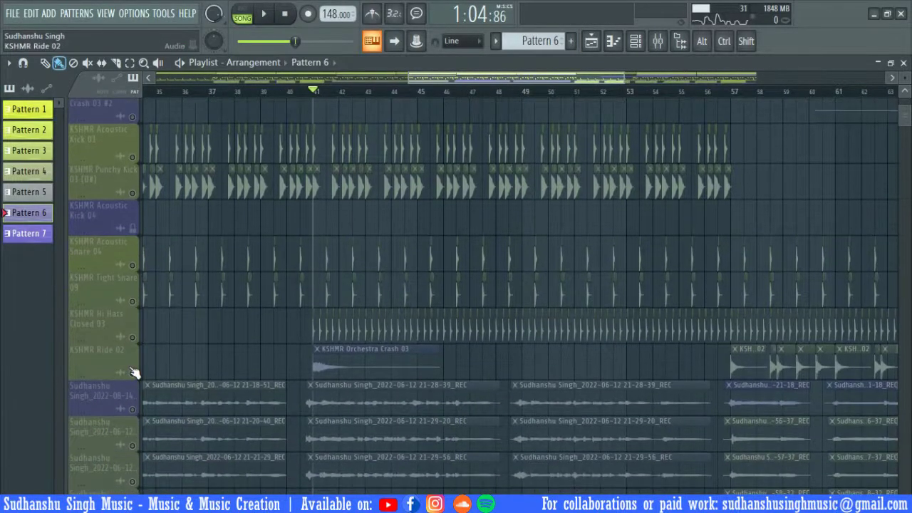
pyautogui.press('space')
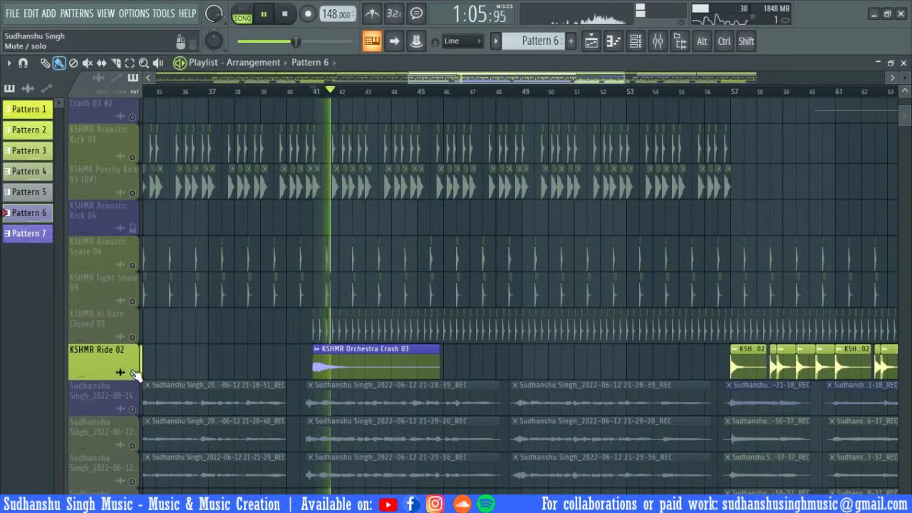
pyautogui.press('space')
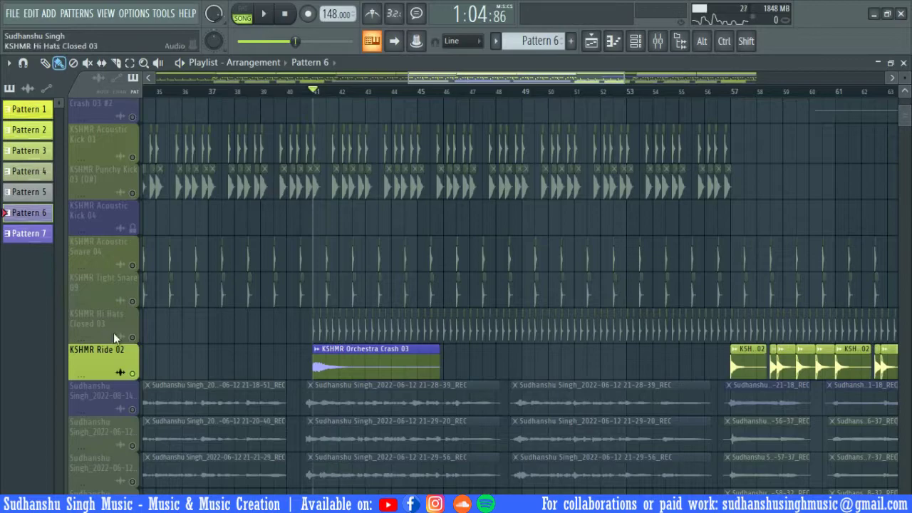
# Step: Activate the hi-hat, snare, kick and ride tracks, play them from bar 41, and play the section with all parts
pyautogui.click(136, 336)
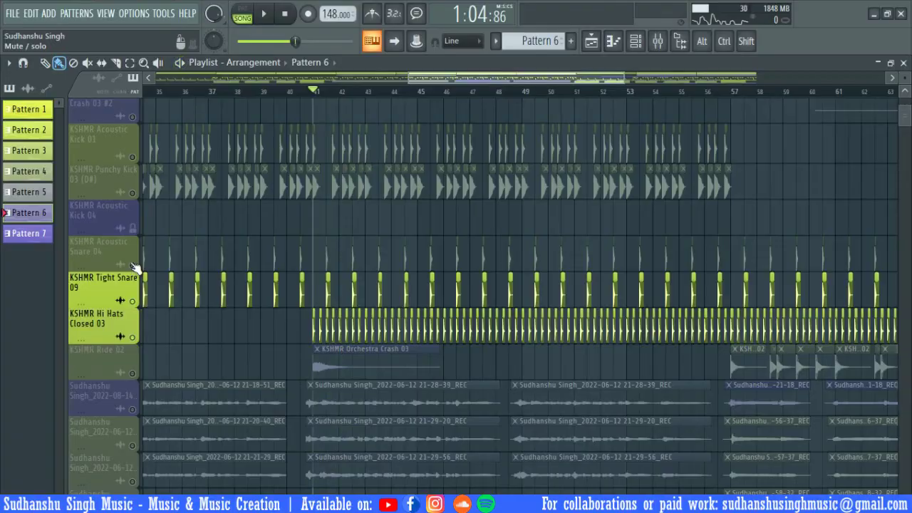
pyautogui.click(131, 264)
pyautogui.click(132, 193)
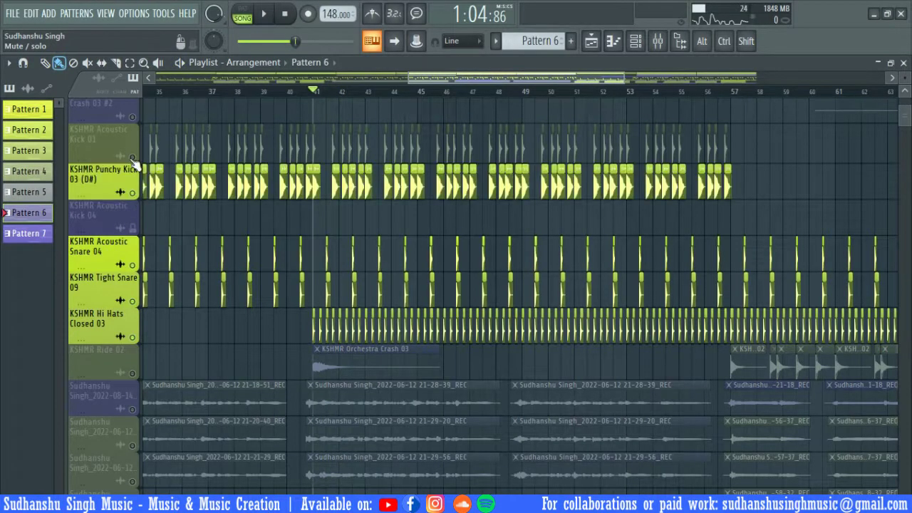
pyautogui.click(131, 156)
pyautogui.scroll(4, 381, 318)
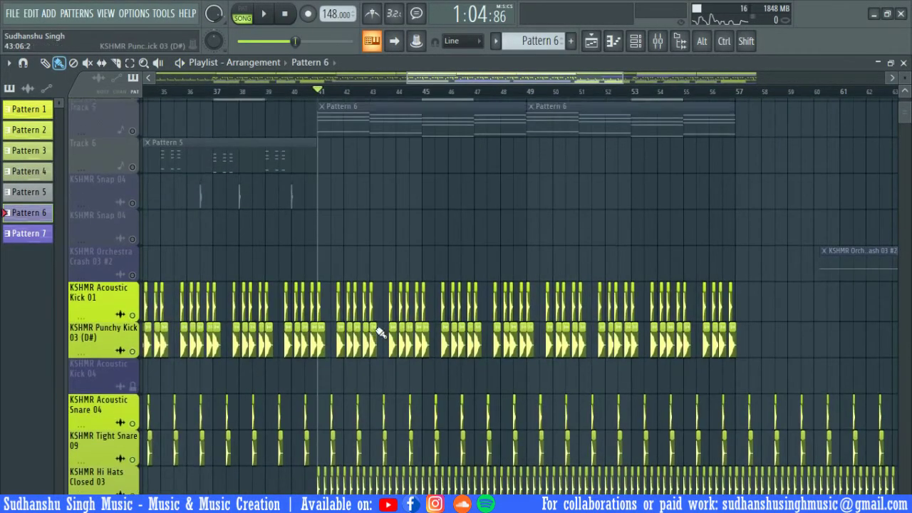
pyautogui.press('space')
pyautogui.scroll(-3, 380, 332)
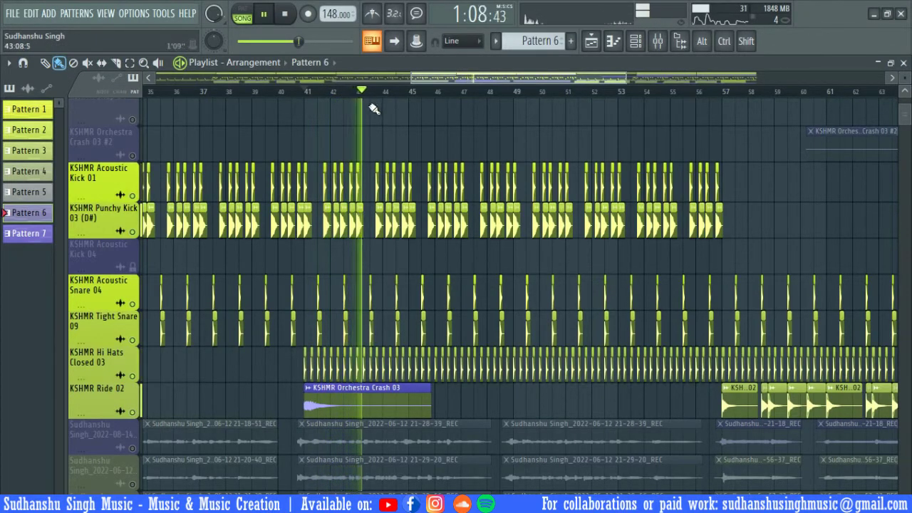
pyautogui.keyDown('ctrl'); pyautogui.scroll(-8, 372, 108); pyautogui.keyUp('ctrl')
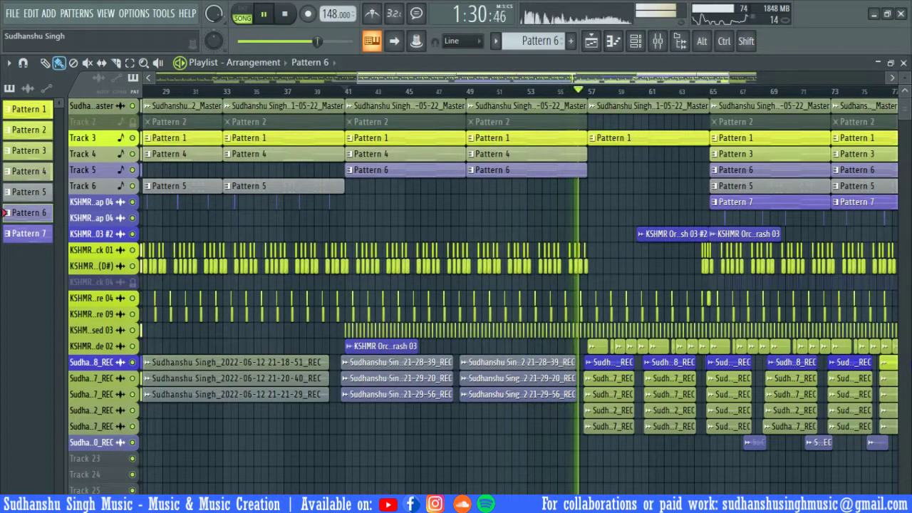
pyautogui.press('space')
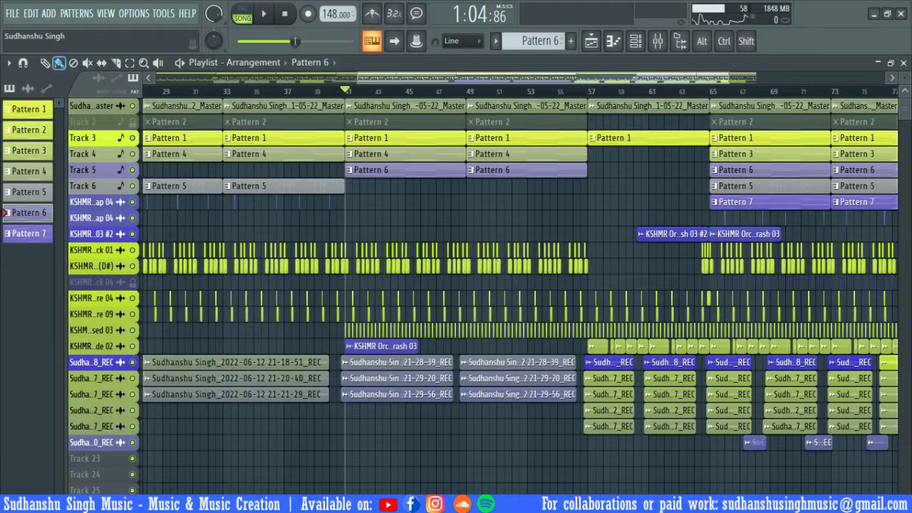
# Step: Play the full arrangement from bar 57 through the final section
pyautogui.hscroll(5, 584, 264)
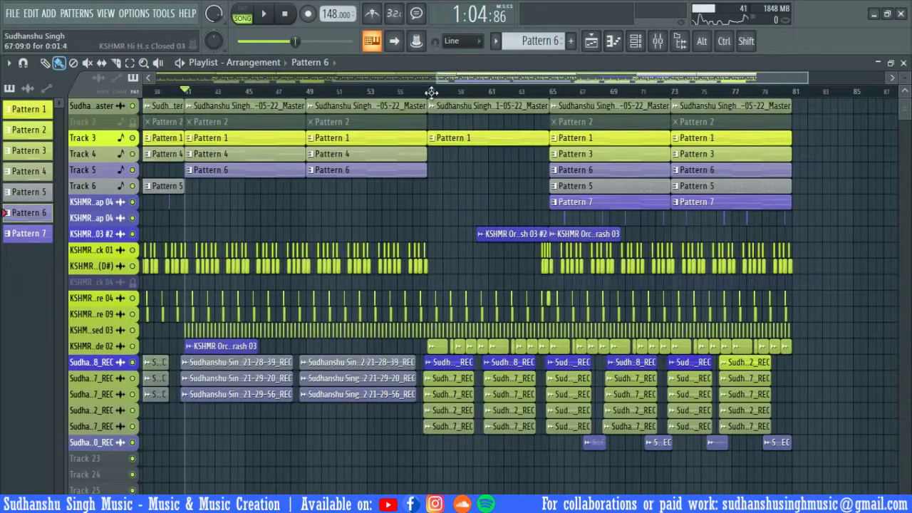
pyautogui.click(429, 92)
pyautogui.press('space')
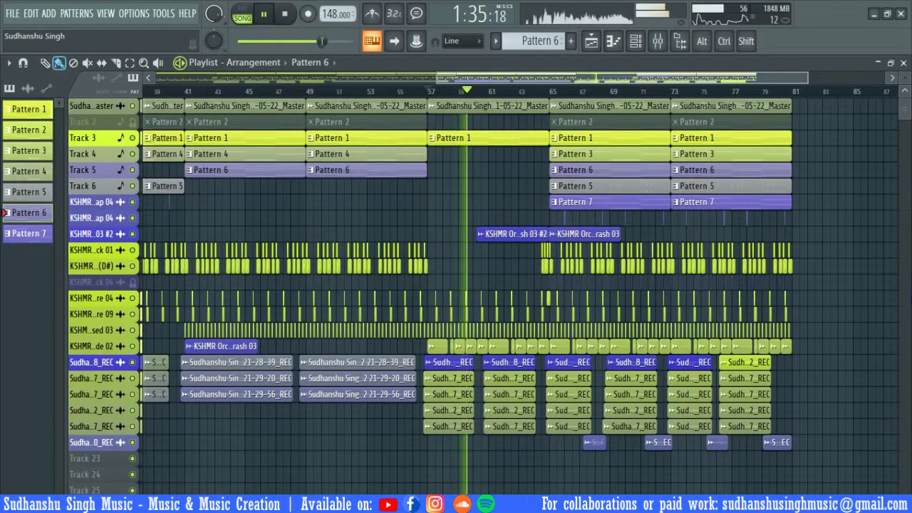
pyautogui.press('space')
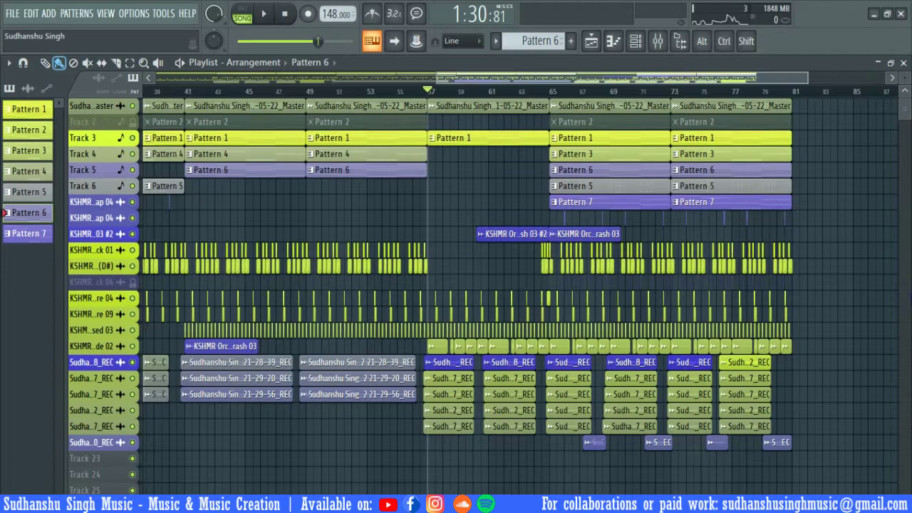
pyautogui.press('space')
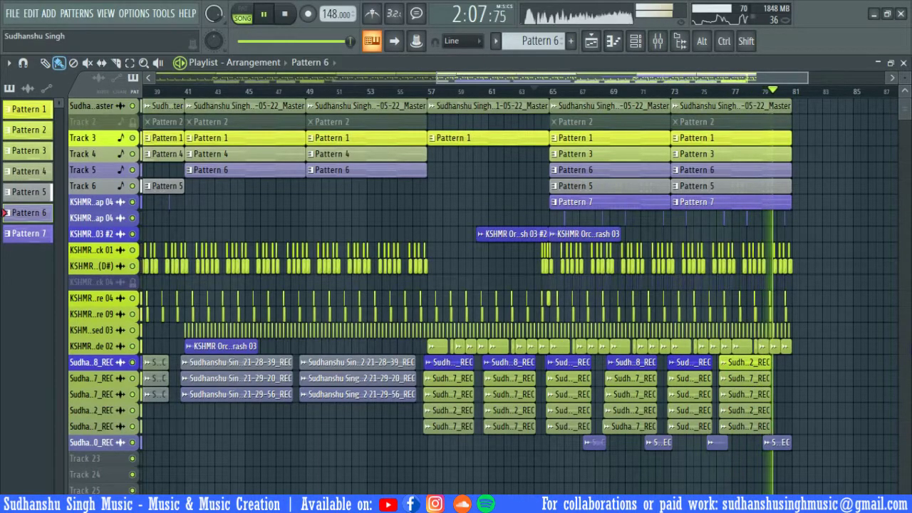
pyautogui.press('space')
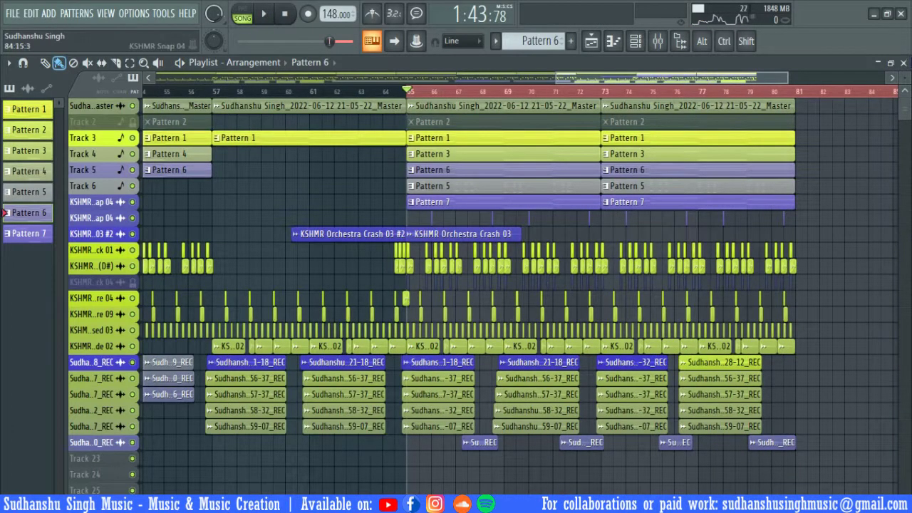
# Step: Solo the topmost master audio track and Track 3 in the final section, and play them in turn from bar 65
pyautogui.click(893, 79)
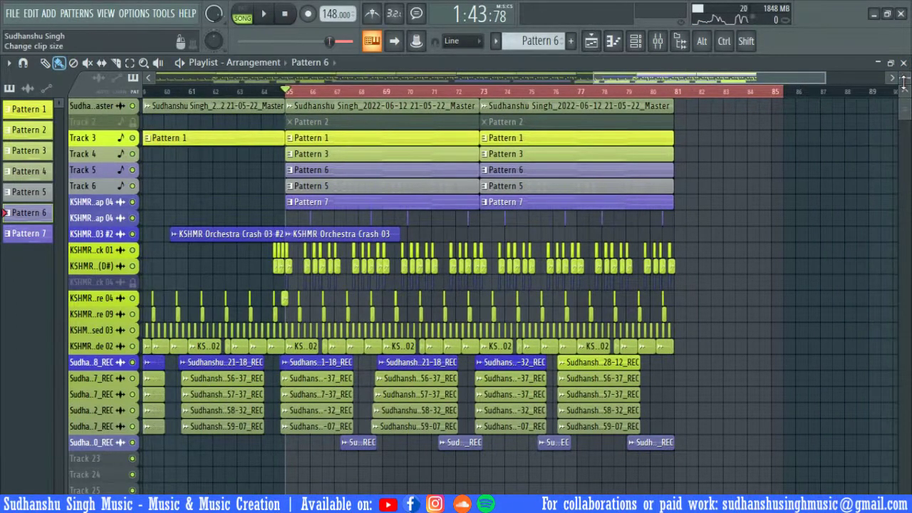
pyautogui.scroll(4, 135, 123)
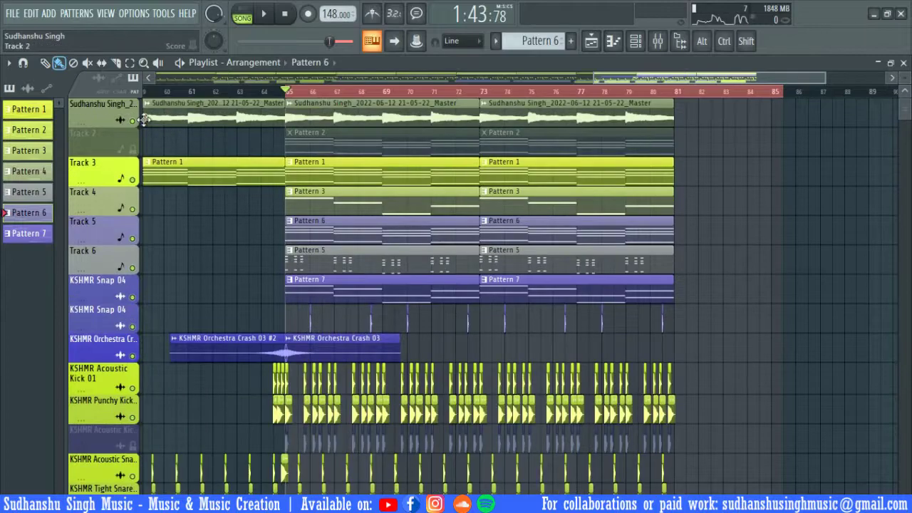
pyautogui.keyDown('ctrl'); pyautogui.click(133, 121); pyautogui.keyUp('ctrl')
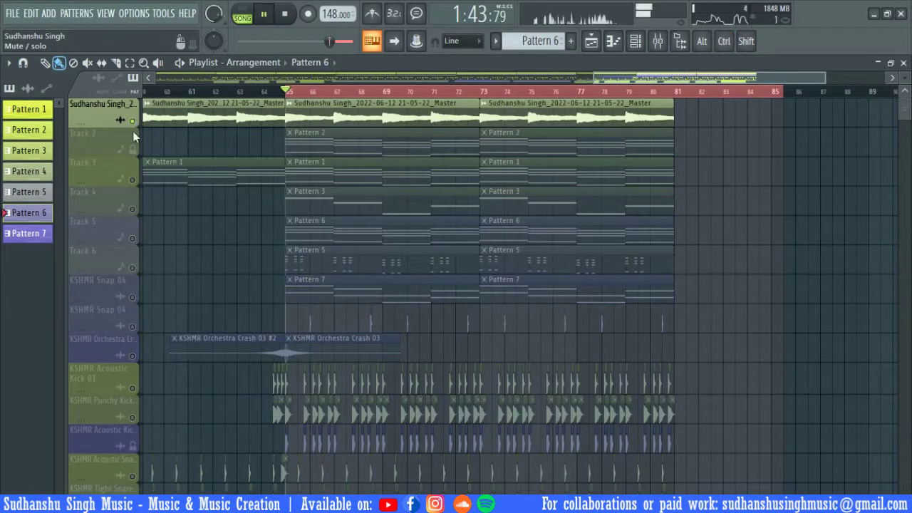
pyautogui.keyDown('ctrl'); pyautogui.click(132, 180); pyautogui.keyUp('ctrl')
pyautogui.press('space')
pyautogui.press('space')
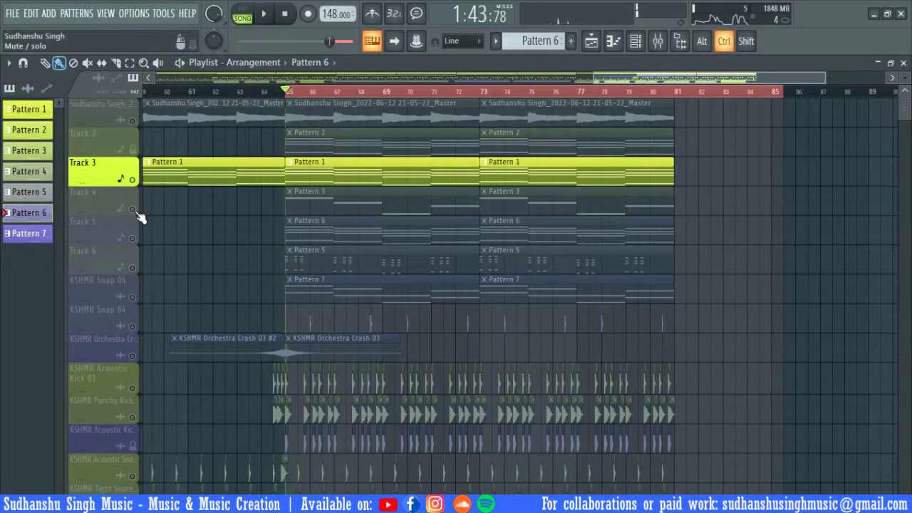
# Step: Solo Track 4 with Pattern 3 and Track 5 with Pattern 6 in turn, and play each from bar 65
pyautogui.keyDown('ctrl'); pyautogui.click(132, 208); pyautogui.keyUp('ctrl')
pyautogui.press('space')
pyautogui.press('space')
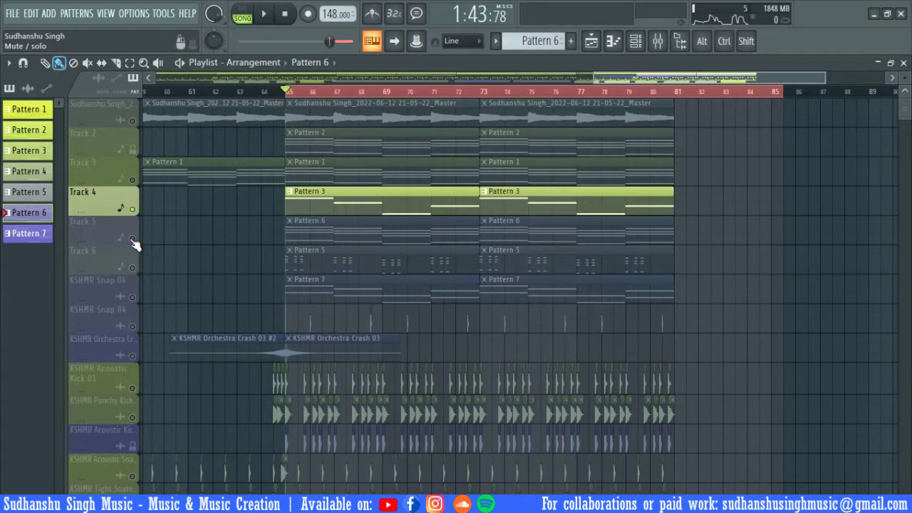
pyautogui.keyDown('ctrl'); pyautogui.click(132, 238); pyautogui.keyUp('ctrl')
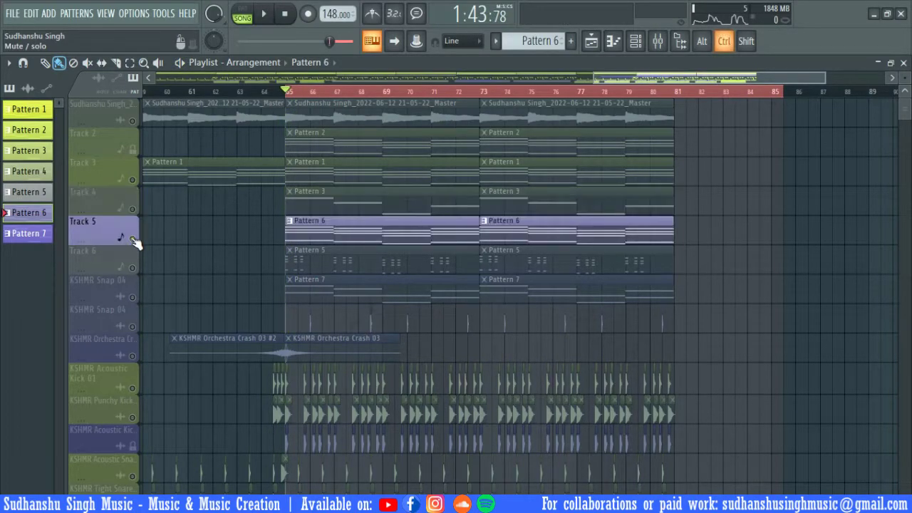
pyautogui.scroll(-3, 203, 242)
pyautogui.press('space')
pyautogui.press('space')
# Step: Solo Track 6 with Pattern 5 and the KSHMR Snap 04 track holding Pattern 7, playing each from bar 65
pyautogui.keyDown('ctrl'); pyautogui.click(132, 225); pyautogui.keyUp('ctrl')
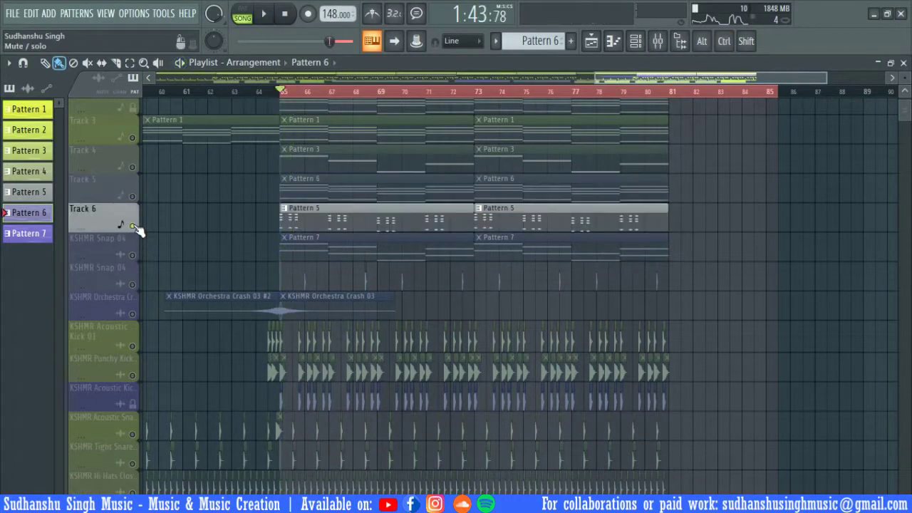
pyautogui.press('space')
pyautogui.press('space')
pyautogui.keyDown('ctrl'); pyautogui.click(133, 255); pyautogui.keyUp('ctrl')
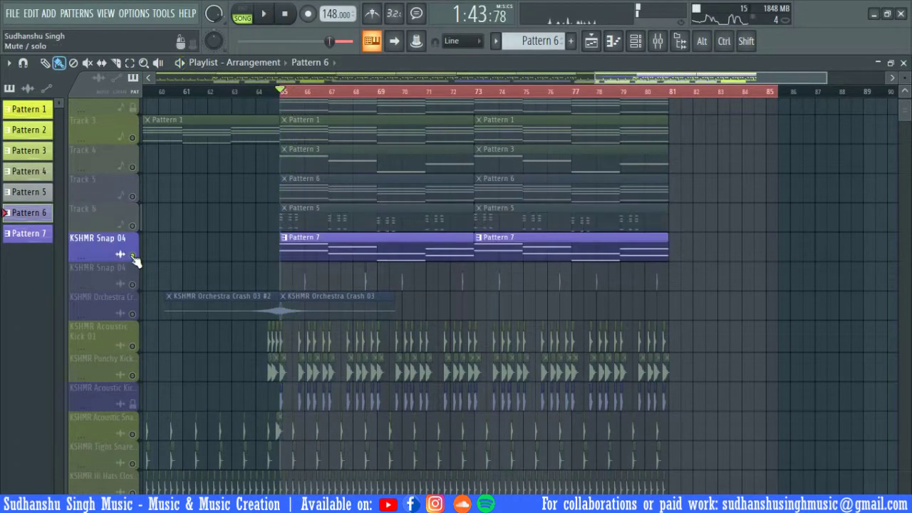
pyautogui.scroll(-1, 285, 225)
pyautogui.press('space')
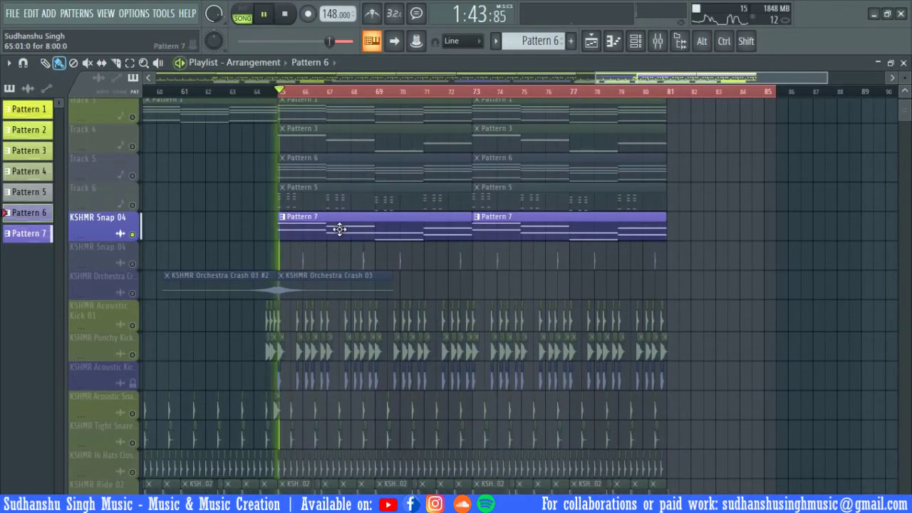
pyautogui.press('space')
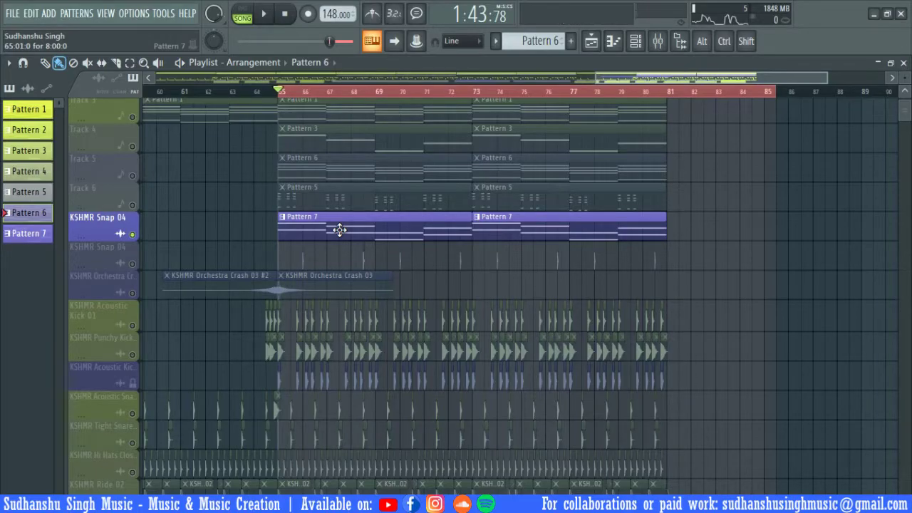
# Step: Open the Pattern 7 notes in the Serum piano roll and play the pattern
pyautogui.click(339, 229)
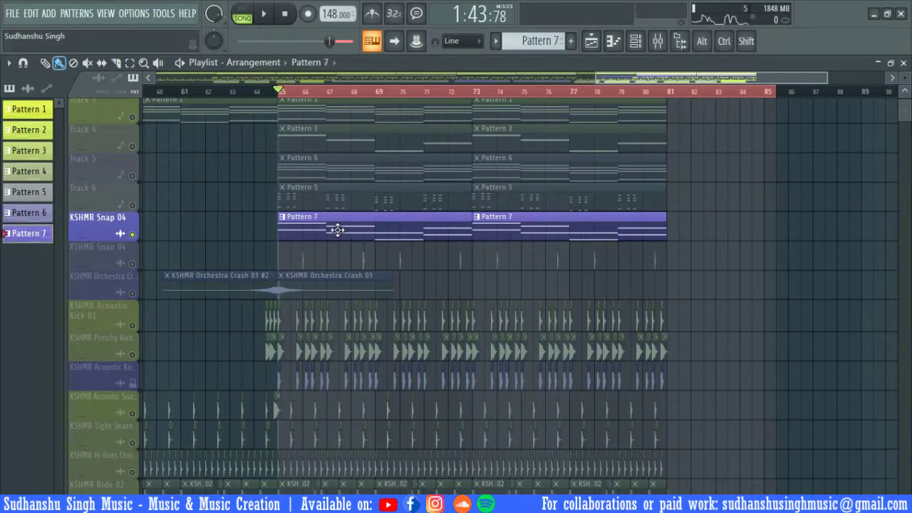
pyautogui.click(615, 42)
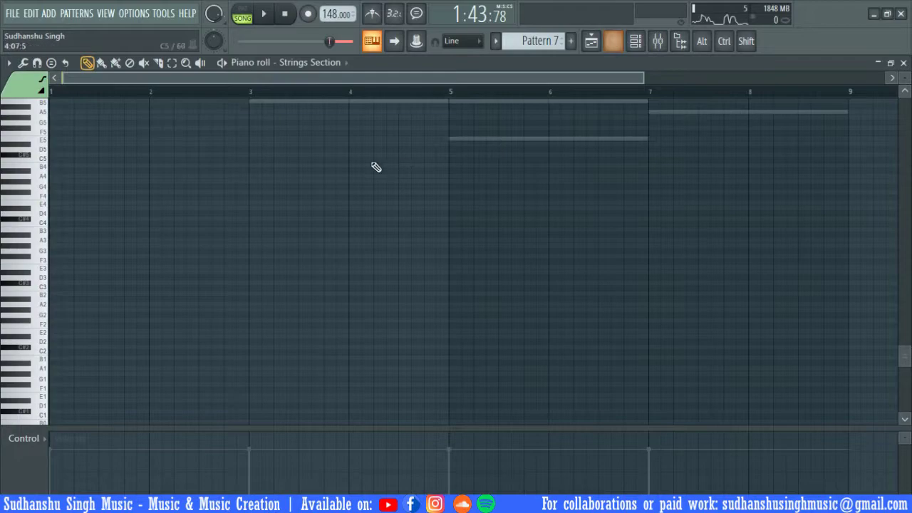
pyautogui.doubleClick(525, 160)
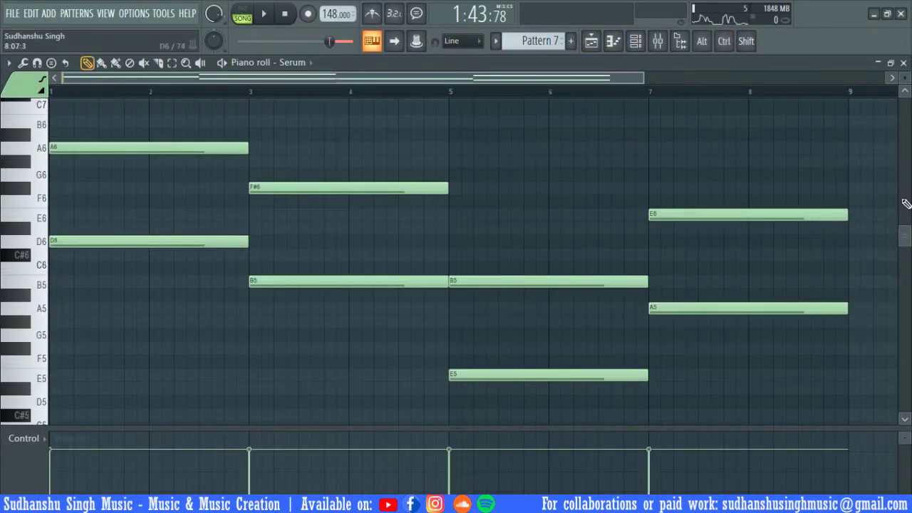
pyautogui.press('space')
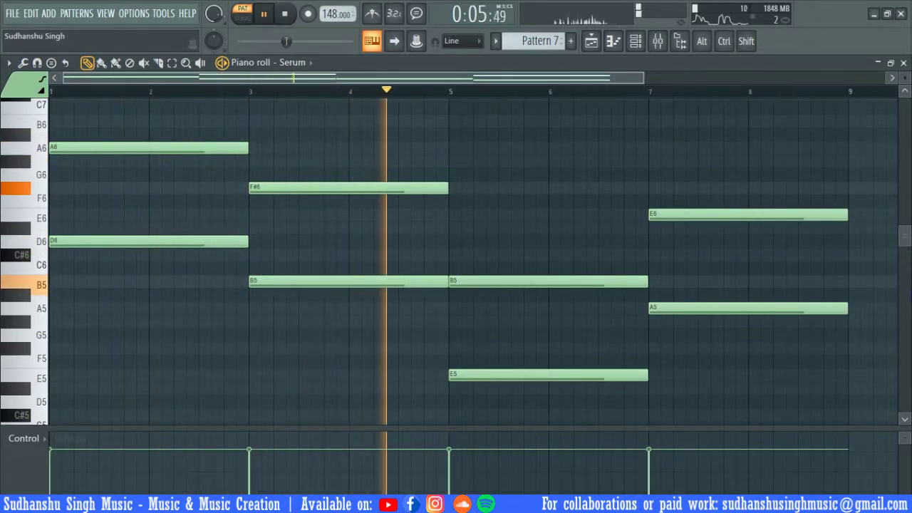
pyautogui.press('space')
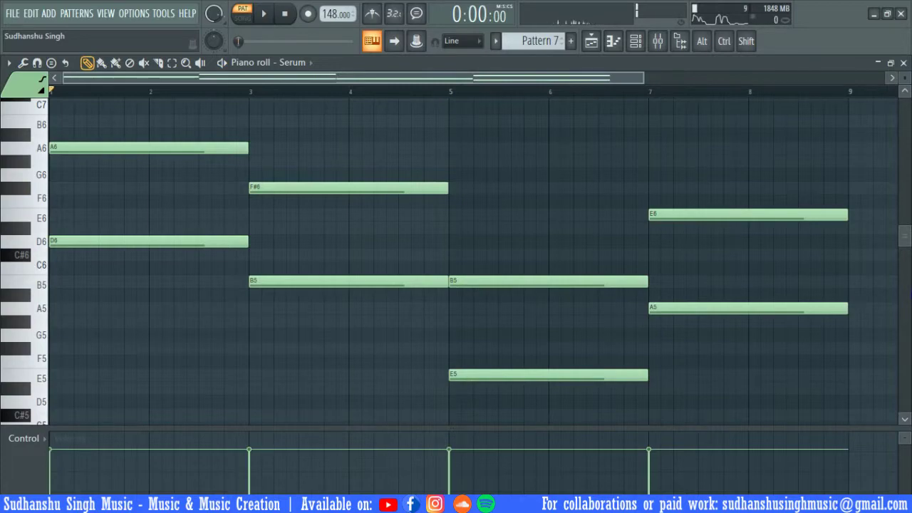
# Step: Bypass ValhallaVintageVerb and Fruity parametric EQ 2 on the Serum mixer track and play Pattern 7 without effects
pyautogui.click(663, 45)
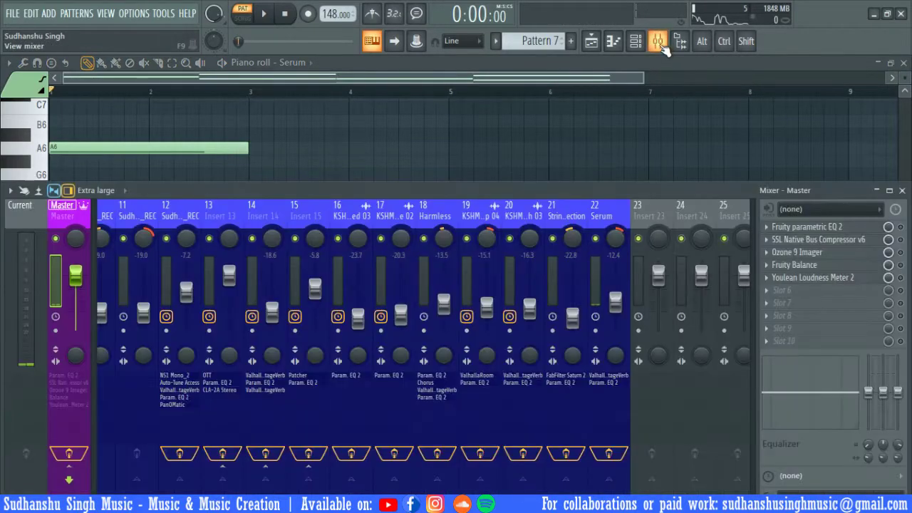
pyautogui.press('space')
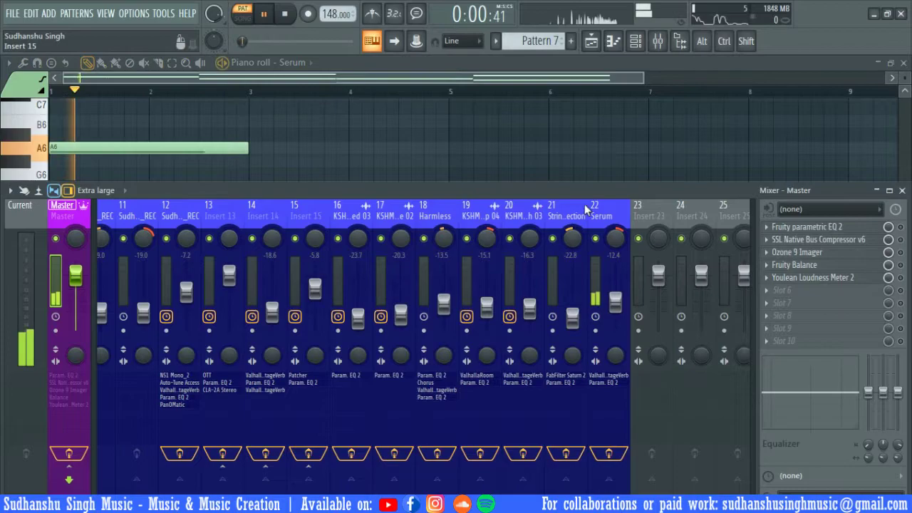
pyautogui.press('space')
pyautogui.click(600, 213)
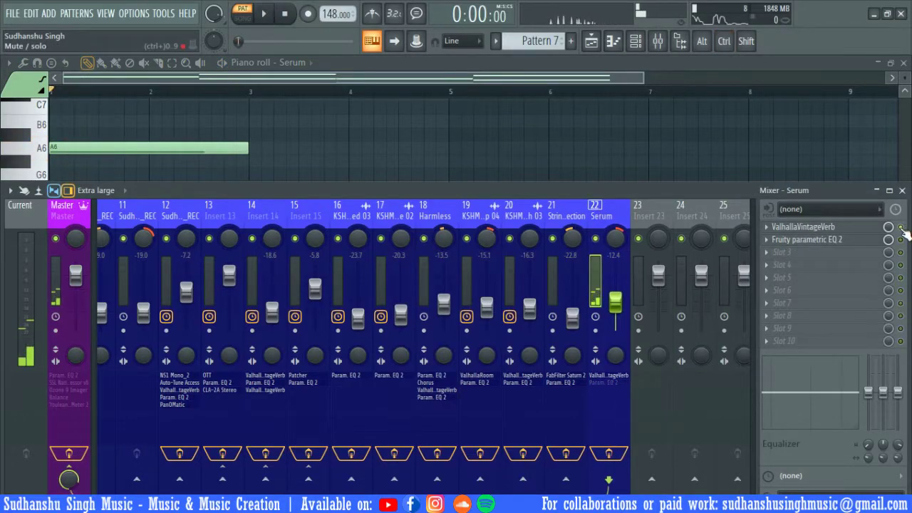
pyautogui.press('F9')
pyautogui.press('space')
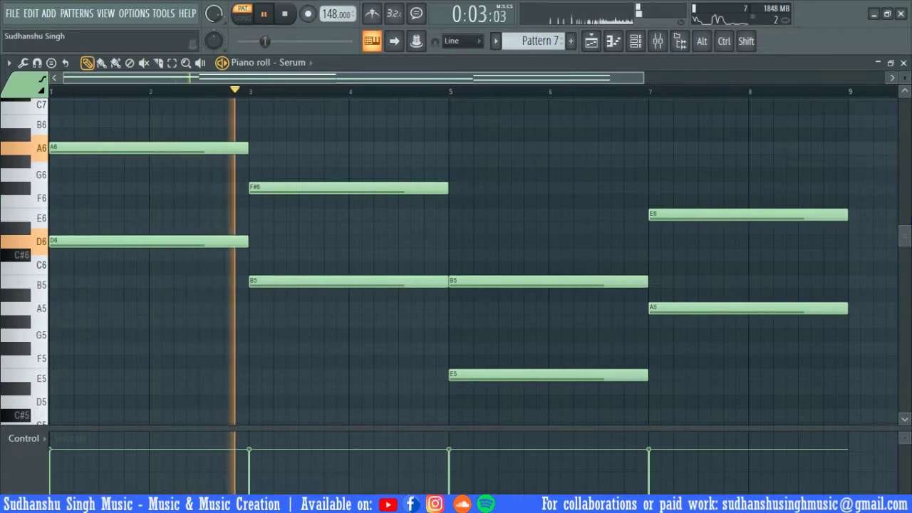
pyautogui.press('space')
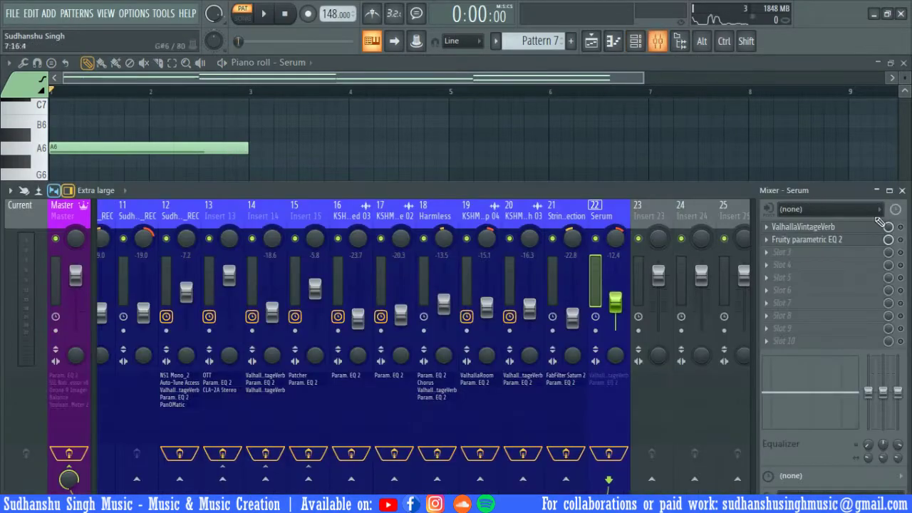
# Step: Re-enable ValhallaVintageVerb on the Serum mixer track, examine its reverb settings, and play Pattern 7 with it
pyautogui.click(658, 41)
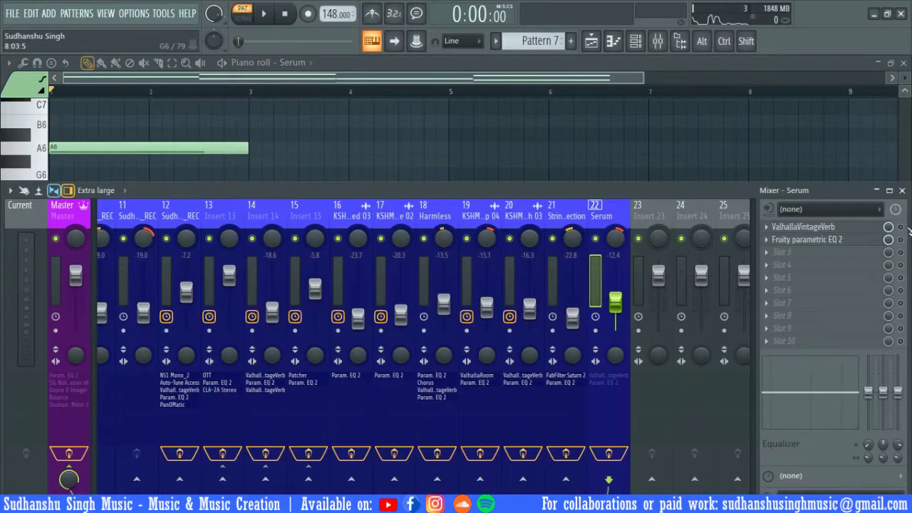
pyautogui.click(848, 228)
pyautogui.press('space')
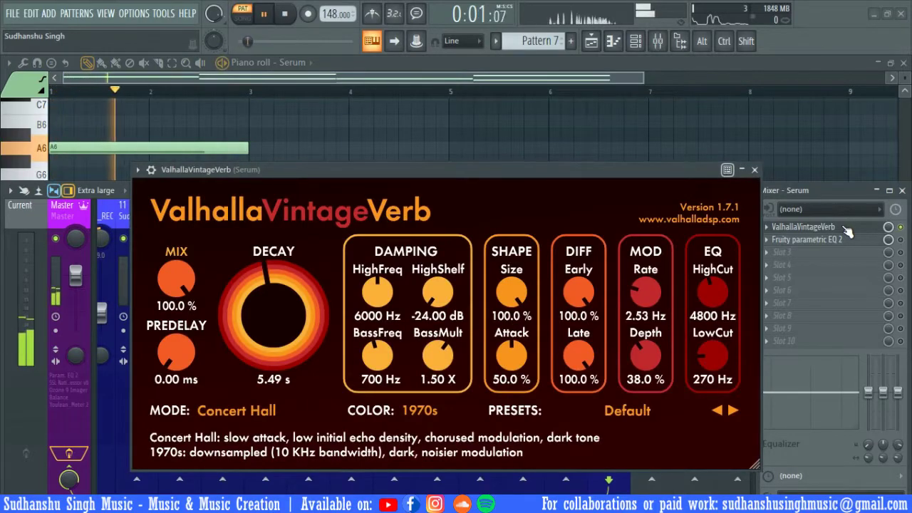
pyautogui.press('space')
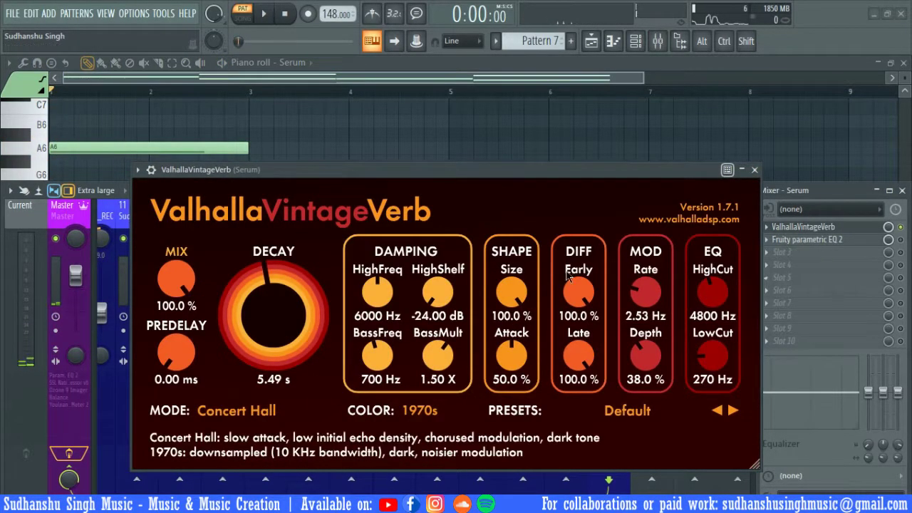
# Step: Re-enable Fruity parametric EQ 2 on the Serum mixer track, examine its curve, and play Pattern 7 through it
pyautogui.click(901, 240)
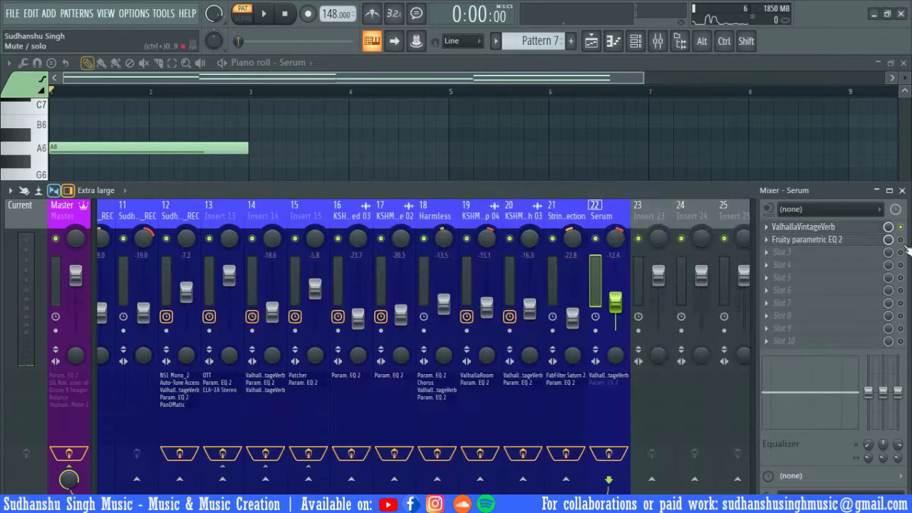
pyautogui.click(828, 241)
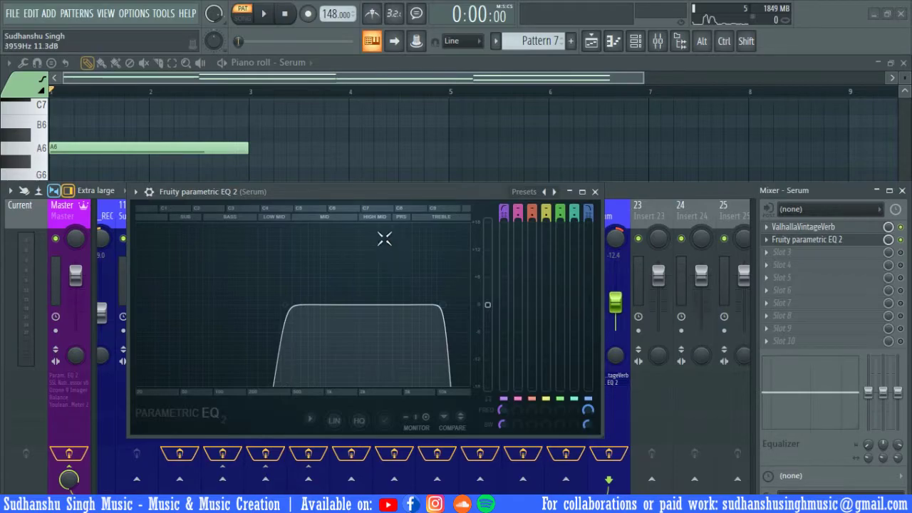
pyautogui.press('space')
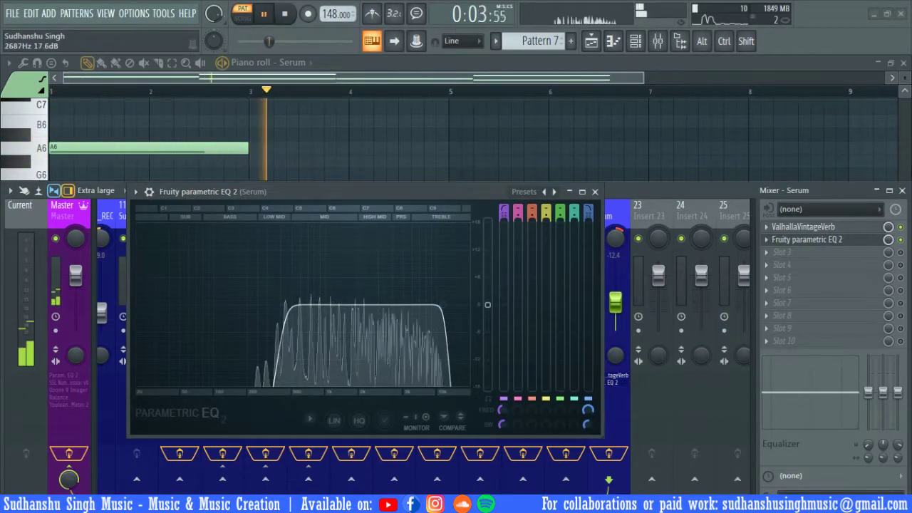
pyautogui.press('space')
pyautogui.press('Escape')
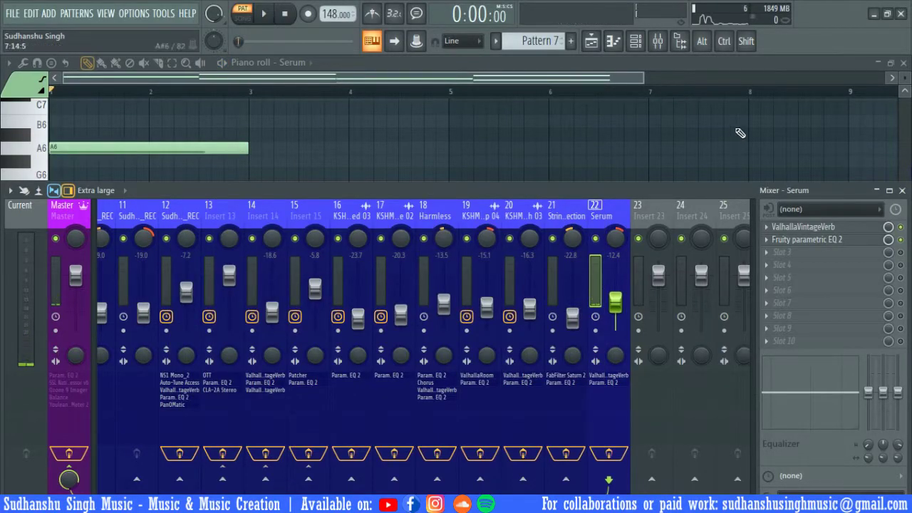
# Step: Return to the playlist, solo the KSHMR Snap 04 track with the snap samples, and play it from bar 65
pyautogui.click(590, 41)
pyautogui.click(135, 267)
pyautogui.click(309, 91)
pyautogui.press('space')
pyautogui.press('space')
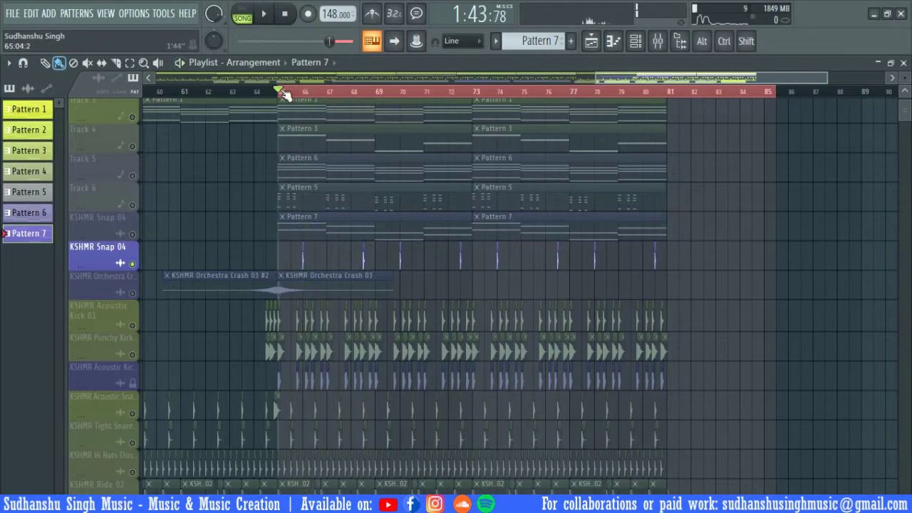
# Step: Solo the KSHMR Orchestra Crash 03 track and play it from bar 65
pyautogui.keyDown('ctrl'); pyautogui.click(125, 293); pyautogui.keyUp('ctrl')
pyautogui.click(136, 298)
pyautogui.press('space')
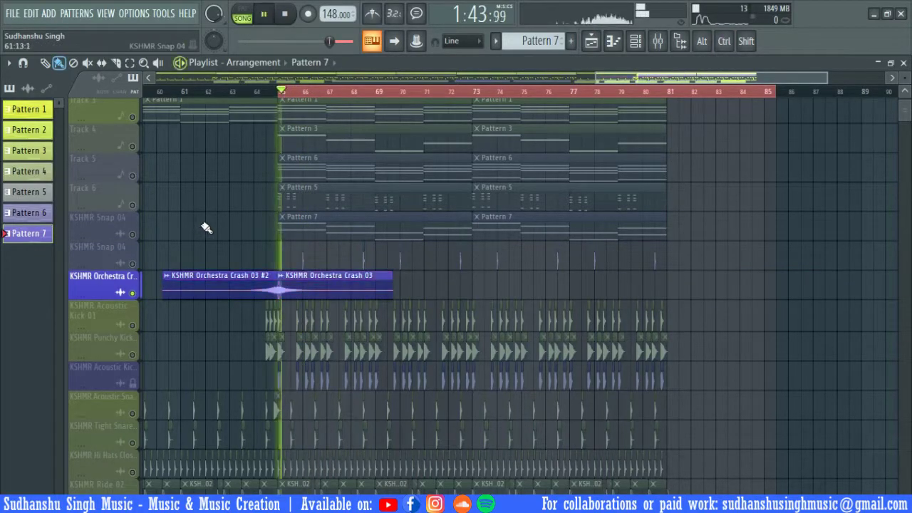
pyautogui.press('space')
# Step: Solo KSHMR Acoustic Kick 01, add the punchy kick, both snares, hi-hats and Ride 02, and play the drums from bar 65
pyautogui.scroll(-3, 230, 168)
pyautogui.scroll(-1, 229, 167)
pyautogui.keyDown('ctrl'); pyautogui.click(134, 219); pyautogui.keyUp('ctrl')
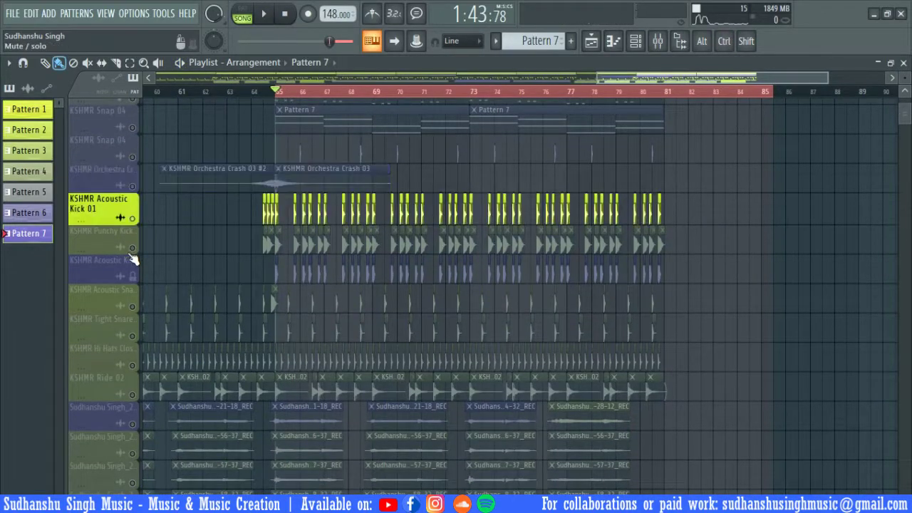
pyautogui.click(133, 249)
pyautogui.click(134, 307)
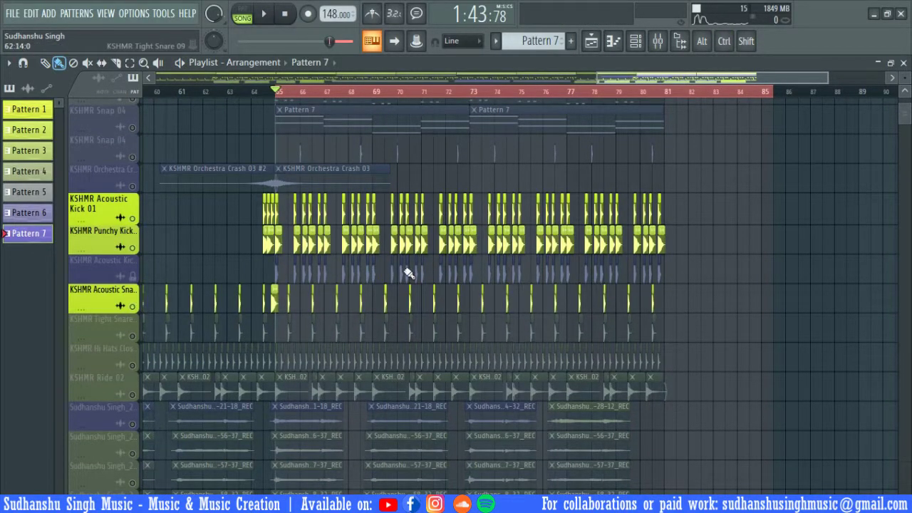
pyautogui.click(132, 337)
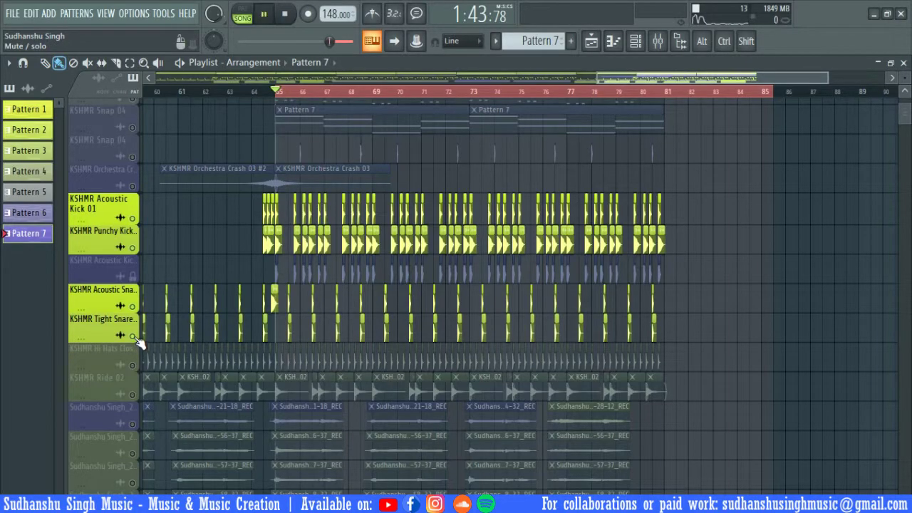
pyautogui.click(132, 366)
pyautogui.click(133, 395)
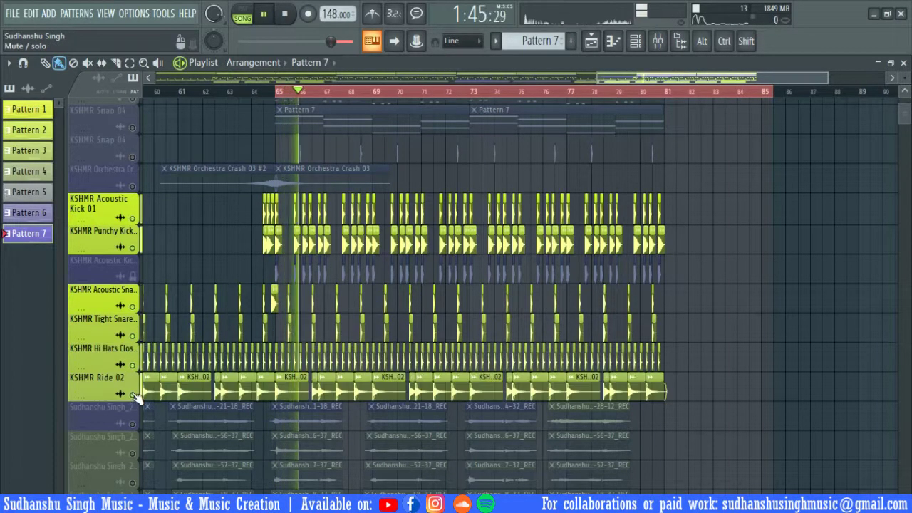
pyautogui.moveTo(220, 241); pyautogui.dragTo(228, 97)
pyautogui.press('space')
# Step: Solo the first recorded audio track below the ride, activate the four recordings beneath it, and play all five from bar 65
pyautogui.rightClick(132, 283)
pyautogui.click(133, 312)
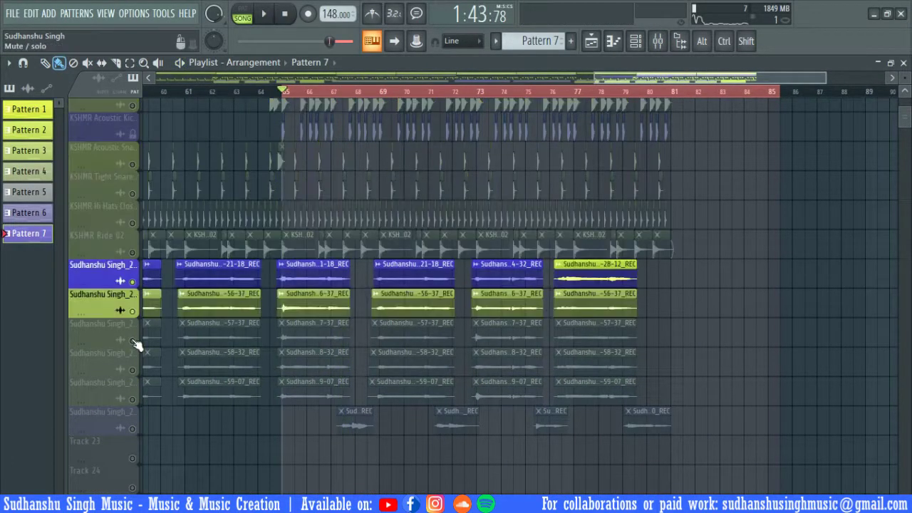
pyautogui.click(132, 340)
pyautogui.click(132, 370)
pyautogui.click(132, 400)
pyautogui.press('space')
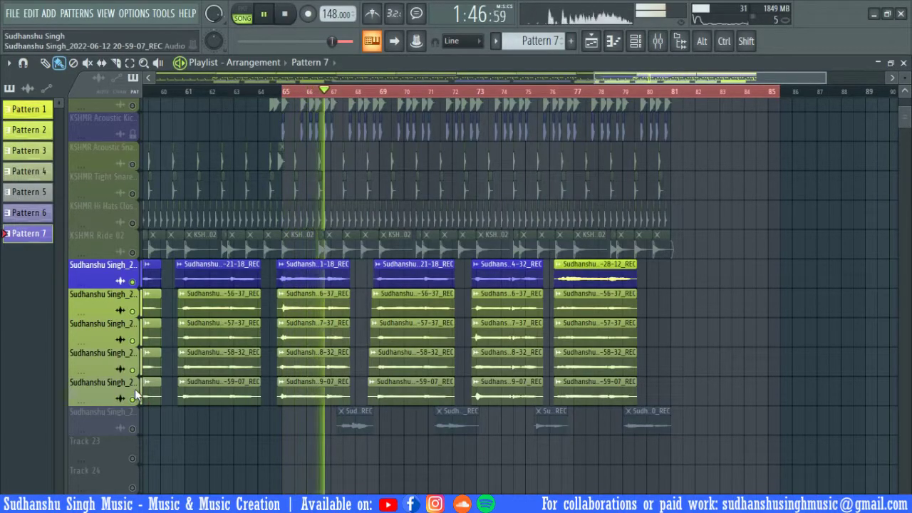
# Step: Solo the lowest recorded audio track and play its four clips one after another, starting around bar 67
pyautogui.press('space')
pyautogui.rightClick(133, 429)
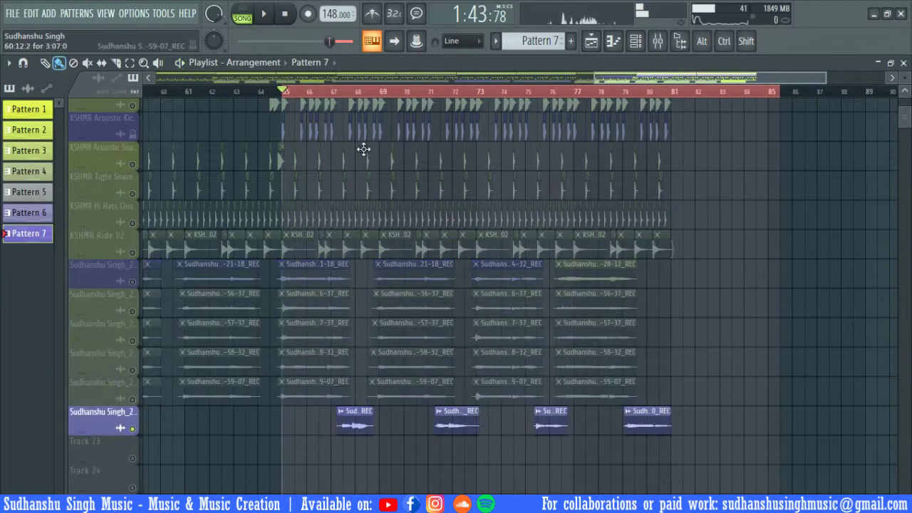
pyautogui.click(346, 92)
pyautogui.press('space')
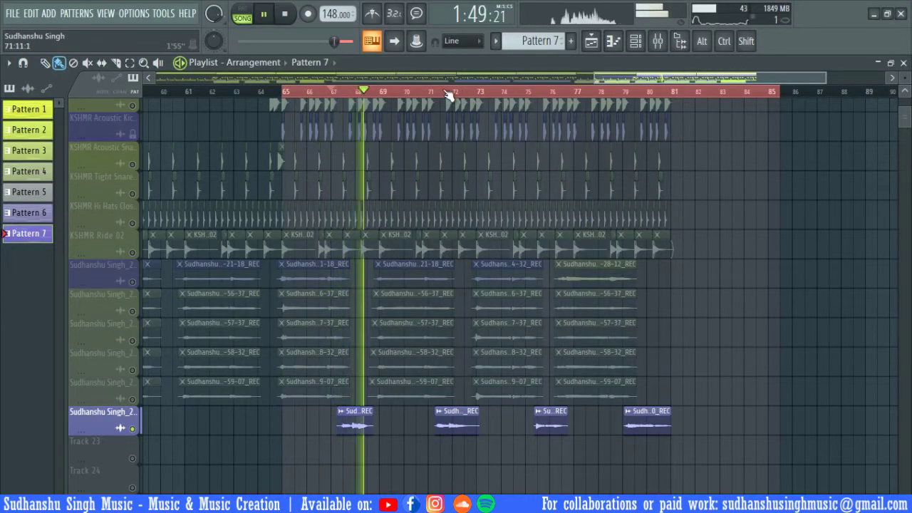
pyautogui.click(445, 91)
pyautogui.click(559, 92)
pyautogui.click(635, 92)
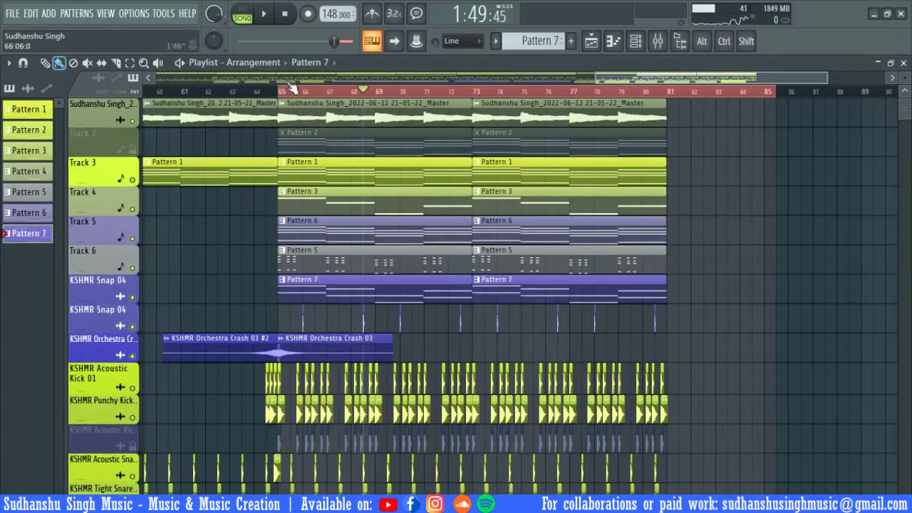
# Step: Return the playhead to bar 65 and isolate the five stacked recorded tracks below the ride
pyautogui.click(283, 94)
pyautogui.scroll(-4, 333, 173)
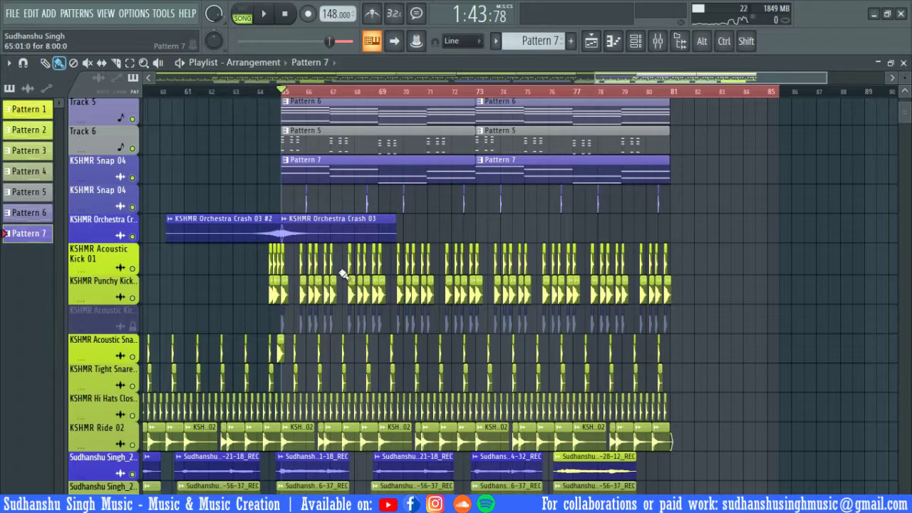
pyautogui.scroll(-6, 342, 274)
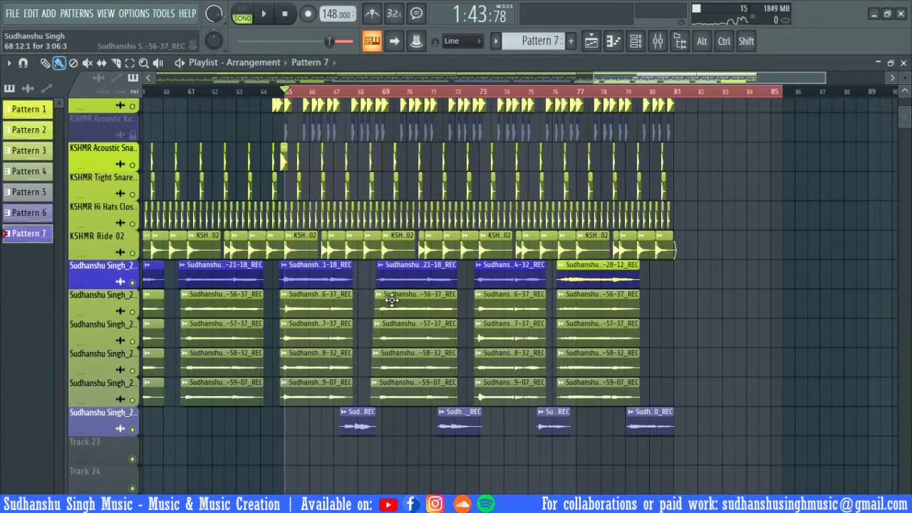
pyautogui.moveTo(136, 286); pyautogui.dragTo(139, 405)
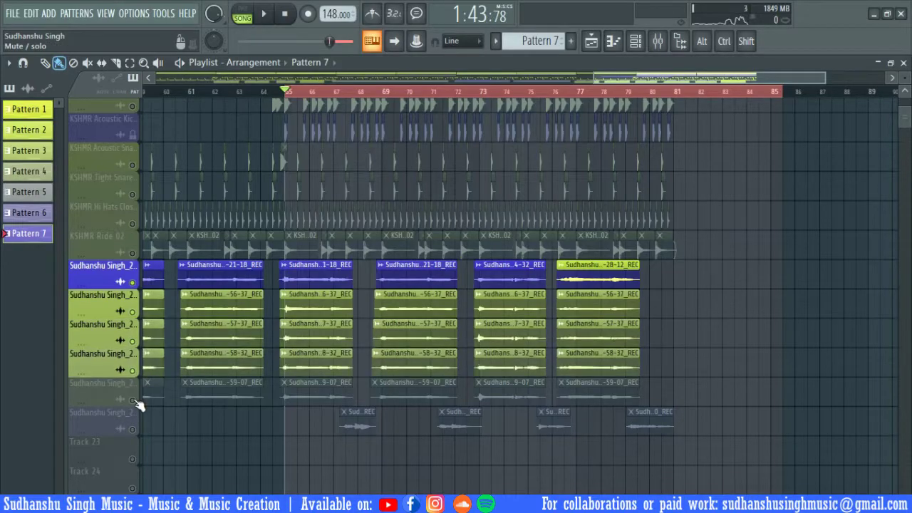
# Step: Play the five recordings from bar 65 and find their channels in the mixer
pyautogui.click(658, 40)
pyautogui.press('space')
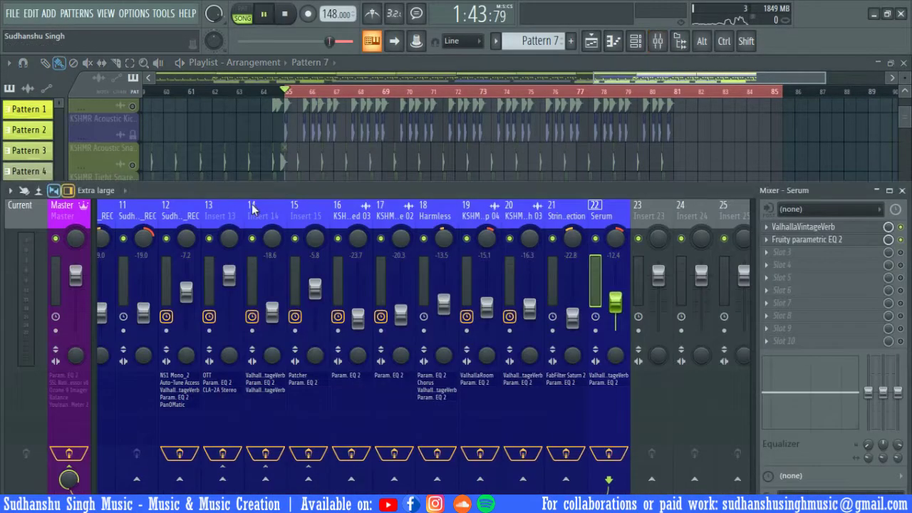
pyautogui.moveTo(253, 207); pyautogui.dragTo(529, 198)
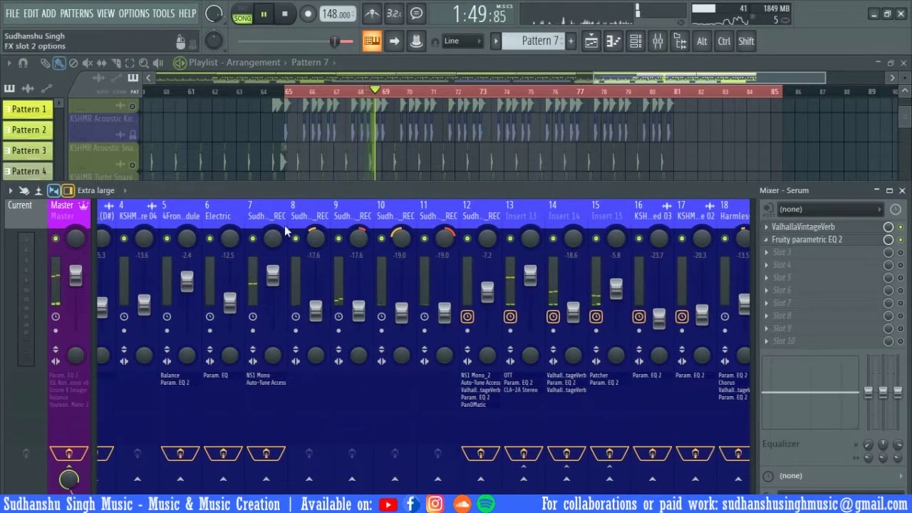
pyautogui.rightClick(827, 139)
pyautogui.press('space')
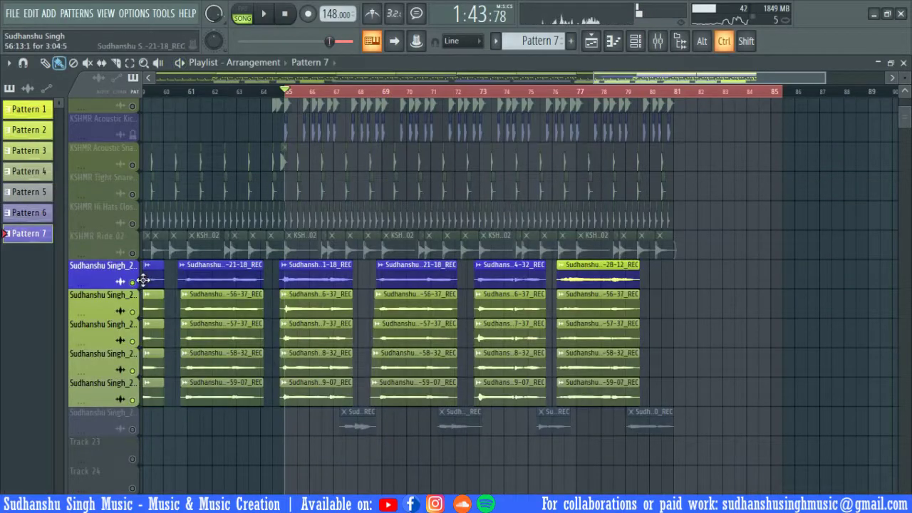
# Step: Replay the recordings with the mixer open and select insert 7 to examine its NS1 Mono and Auto-Tune Access effects
pyautogui.click(658, 41)
pyautogui.press('space')
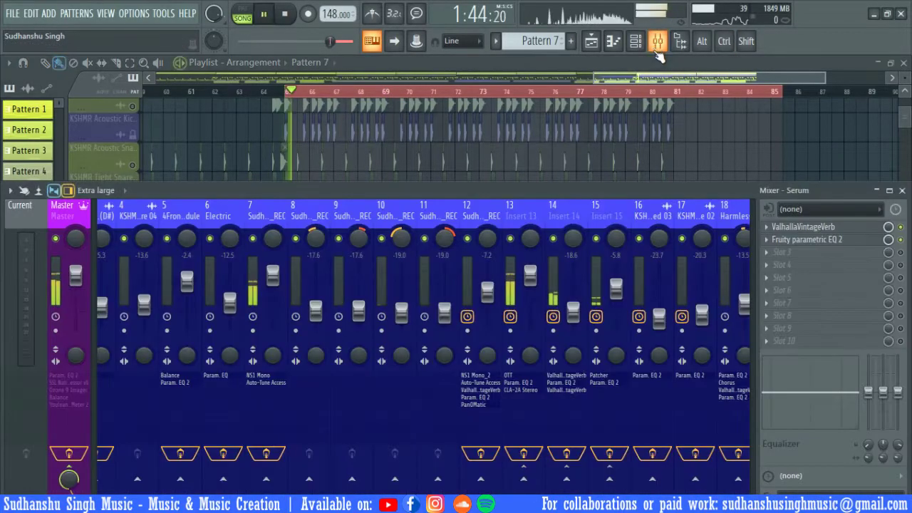
pyautogui.click(272, 211)
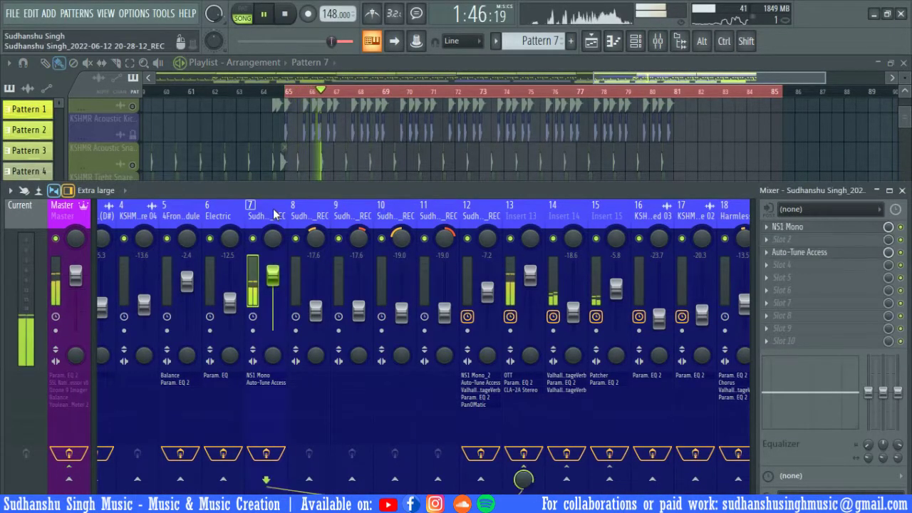
pyautogui.press('space')
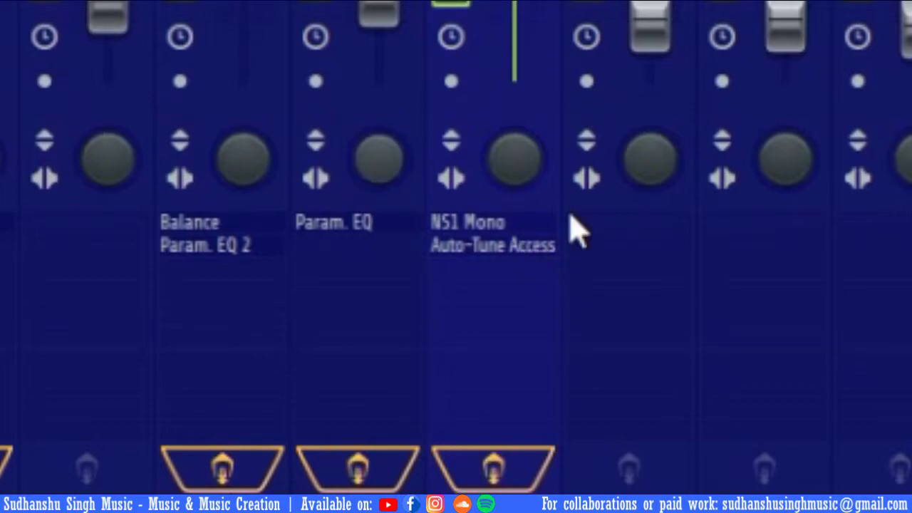
# Step: Mute Insert 14 and Insert 15 in the mixer so that only Insert 13 processes the recordings
pyautogui.moveTo(808, 338); pyautogui.dragTo(641, 337)
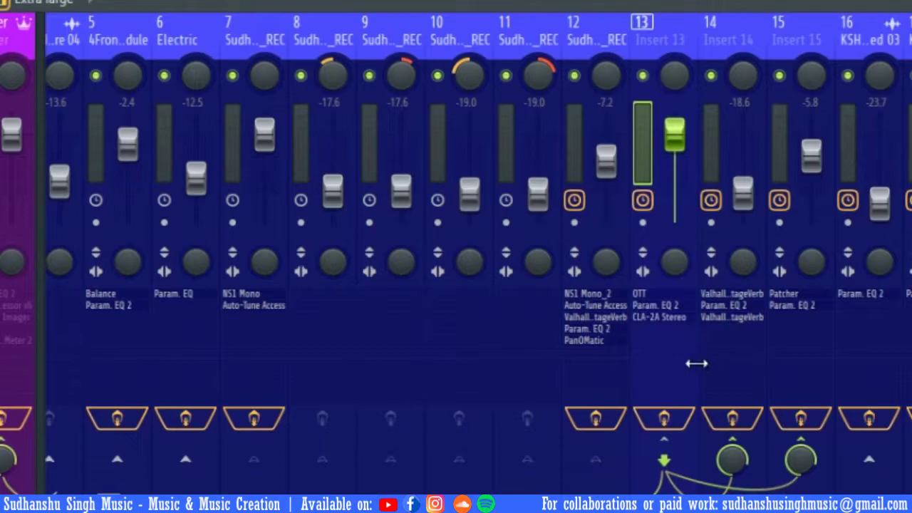
pyautogui.moveTo(697, 363); pyautogui.dragTo(625, 84)
pyautogui.click(640, 76)
pyautogui.click(708, 76)
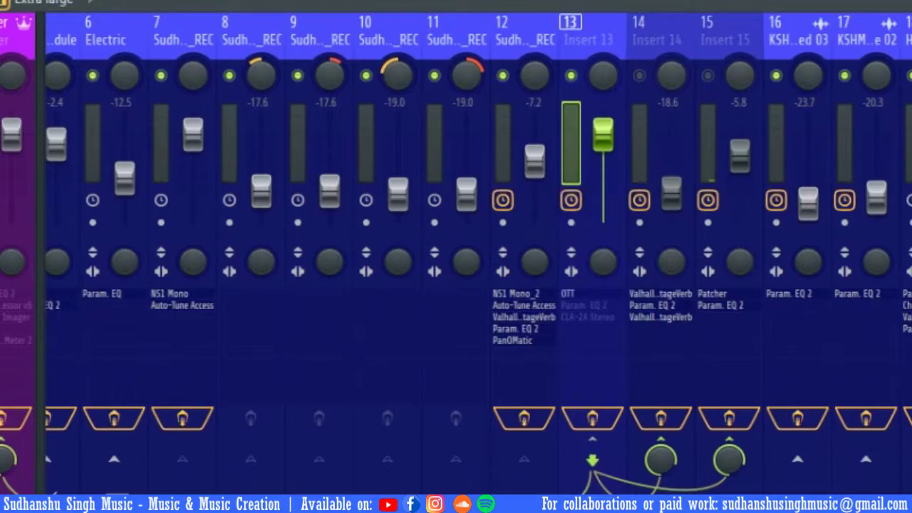
# Step: Open the OTT compressor on Insert 13, examine its settings with the recordings playing, and close it
pyautogui.click(568, 294)
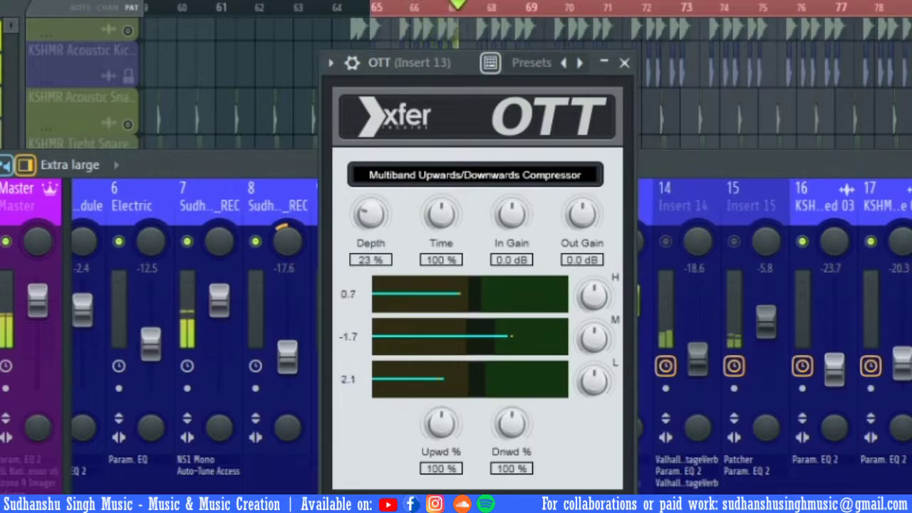
pyautogui.press('space')
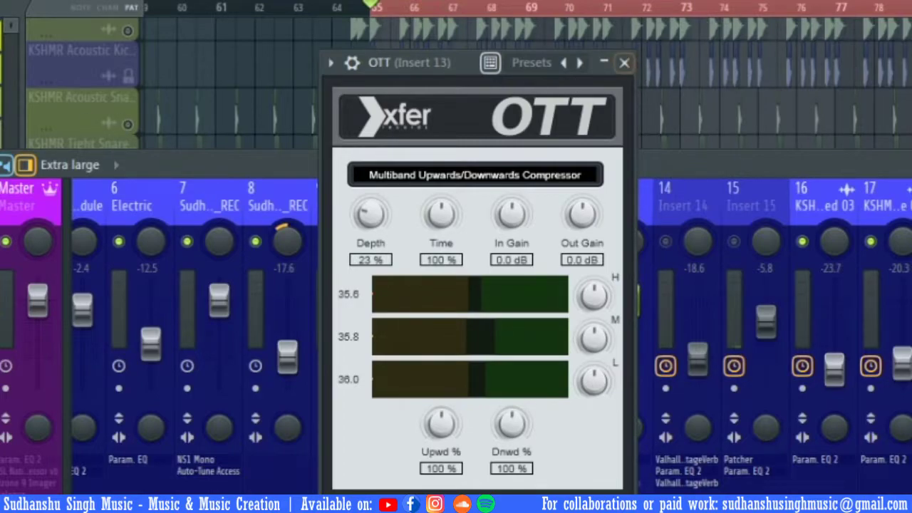
pyautogui.press('Escape')
# Step: Open Fruity parametric EQ 2 on Insert 13, examine its curve during playback from bar 65, and close it
pyautogui.click(610, 471)
pyautogui.click(610, 471)
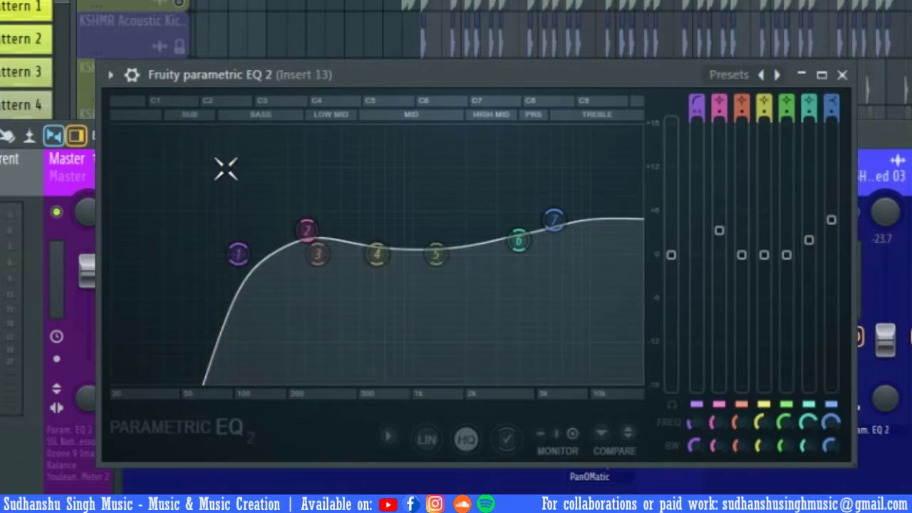
pyautogui.press('space')
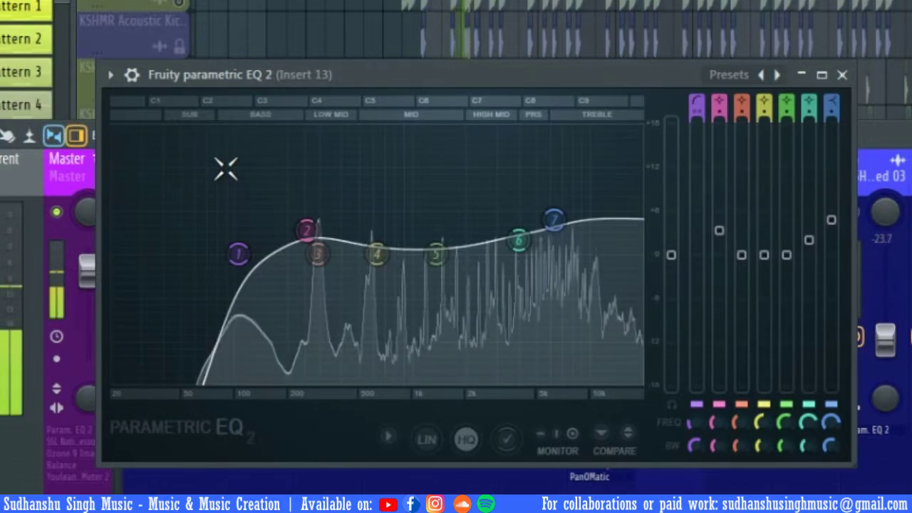
pyautogui.press('Escape')
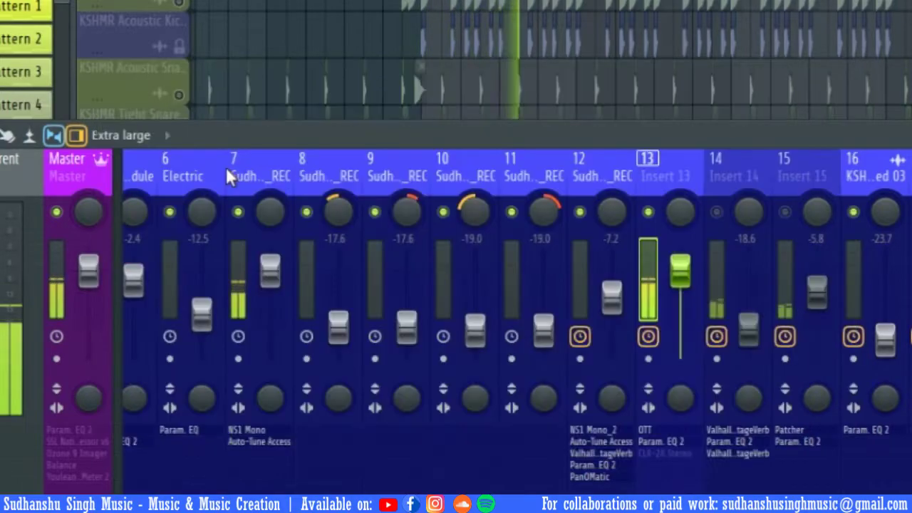
pyautogui.press('space')
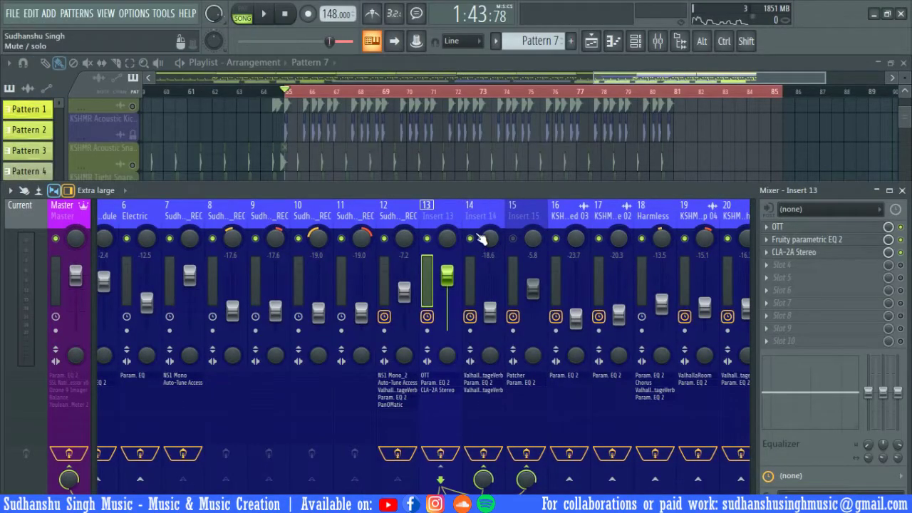
# Step: Select Insert 14, bypass all its effect slots, and re-enable only the first ValhallaVintageVerb
pyautogui.click(478, 220)
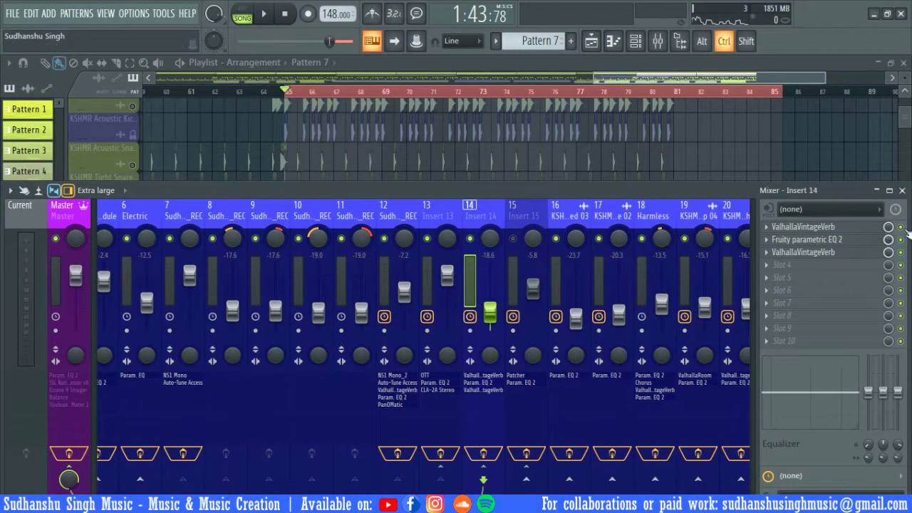
pyautogui.keyDown('ctrl'); pyautogui.click(901, 239); pyautogui.keyUp('ctrl')
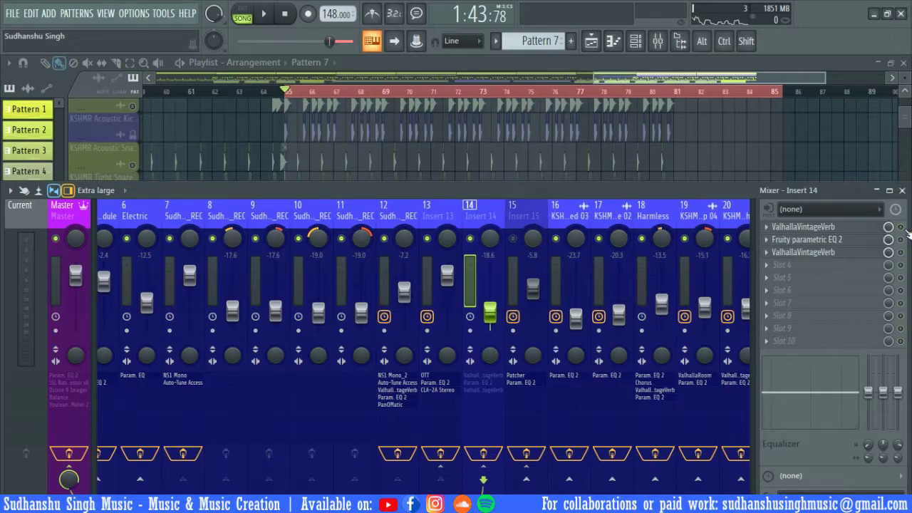
pyautogui.click(900, 227)
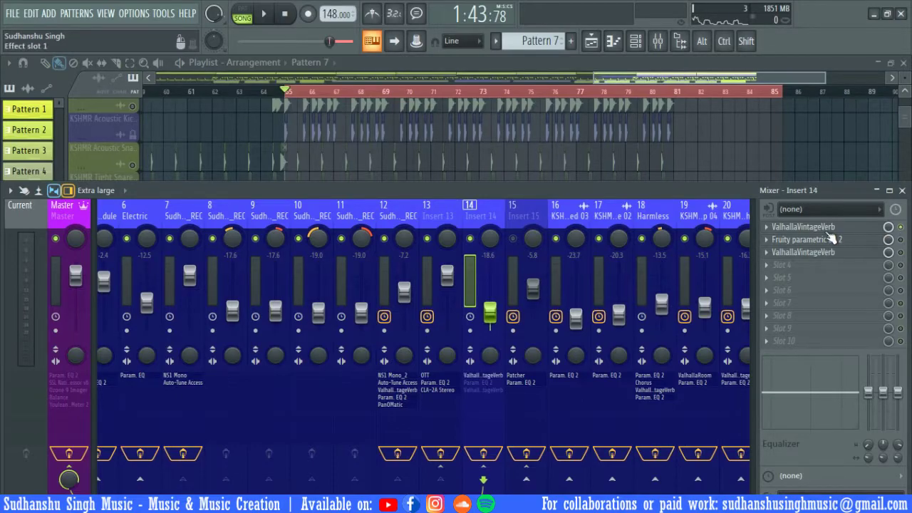
# Step: Open the first ValhallaVintageVerb on Insert 14 and examine its reverb settings while playing the recordings from bar 65
pyautogui.click(827, 228)
pyautogui.moveTo(283, 17); pyautogui.dragTo(585, 6)
pyautogui.click(437, 399)
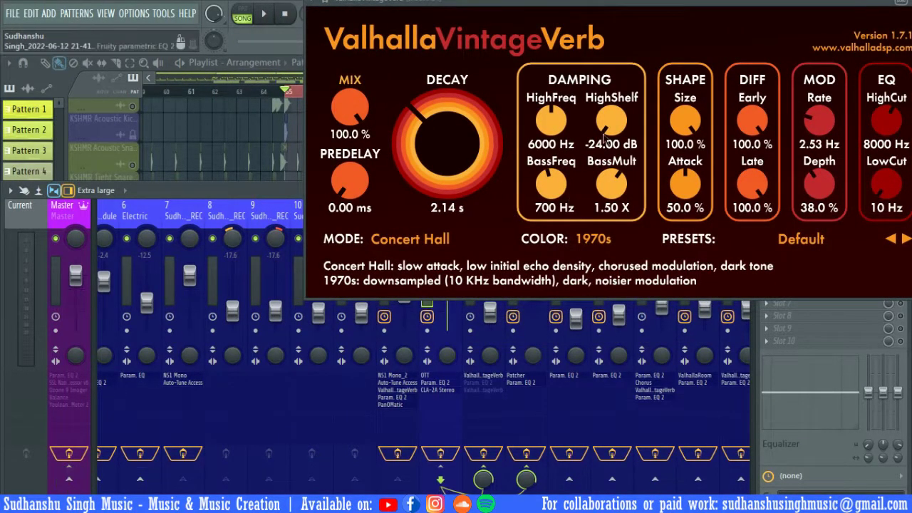
pyautogui.press('space')
pyautogui.moveTo(563, 4); pyautogui.dragTo(509, 117)
pyautogui.moveTo(257, 178); pyautogui.dragTo(322, 174)
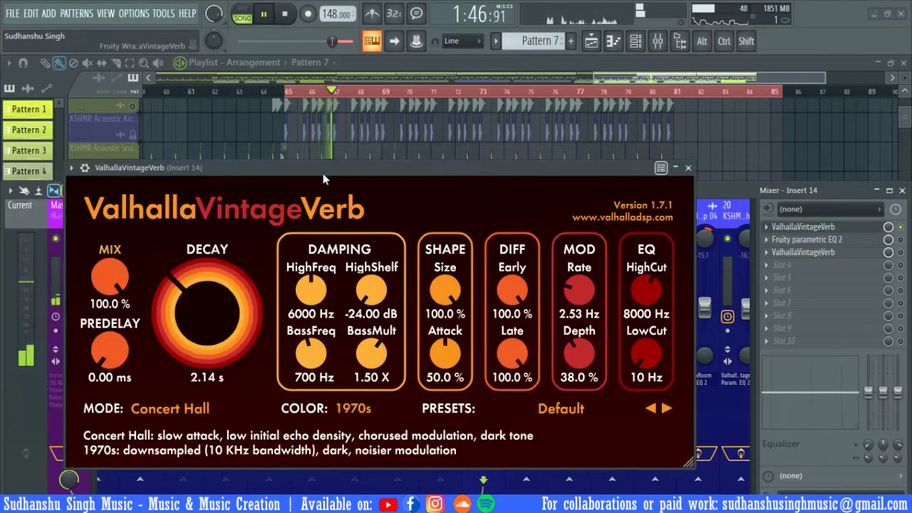
pyautogui.press('space')
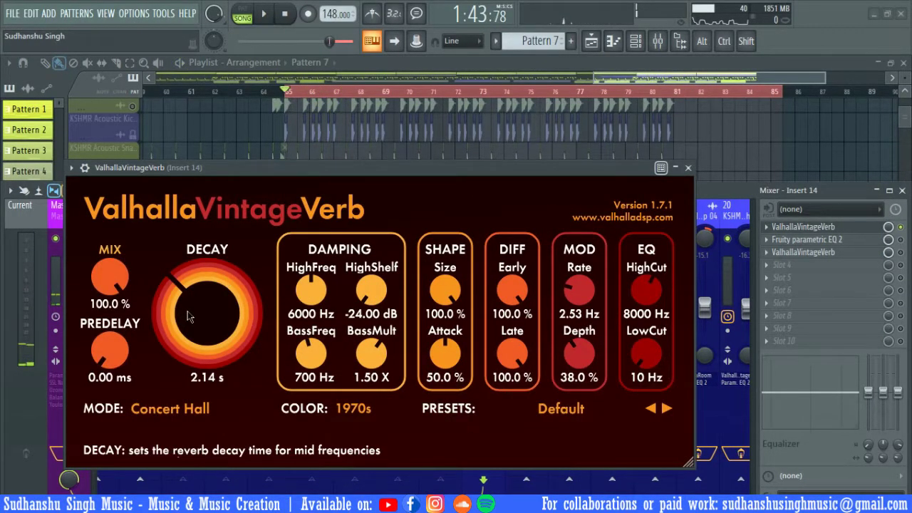
# Step: Enable Fruity parametric EQ 2 on Insert 14, examine its curve during playback, and close it
pyautogui.click(901, 239)
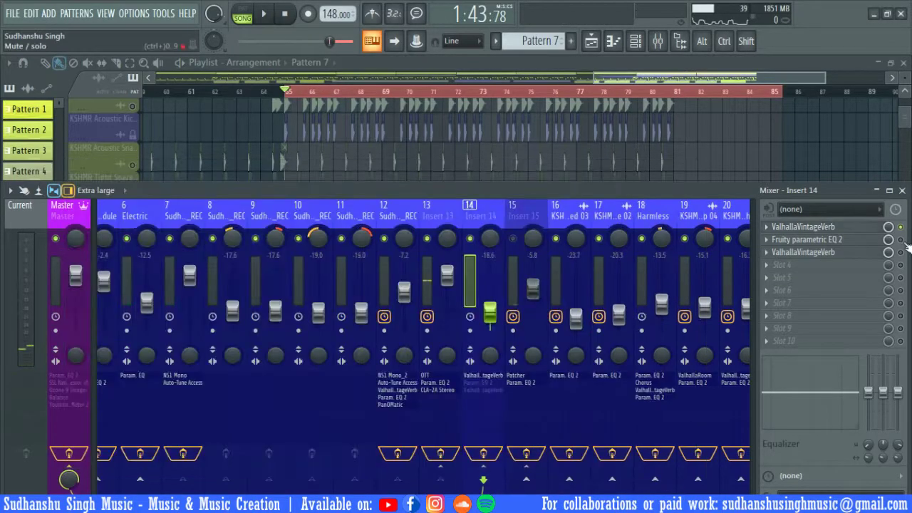
pyautogui.click(847, 239)
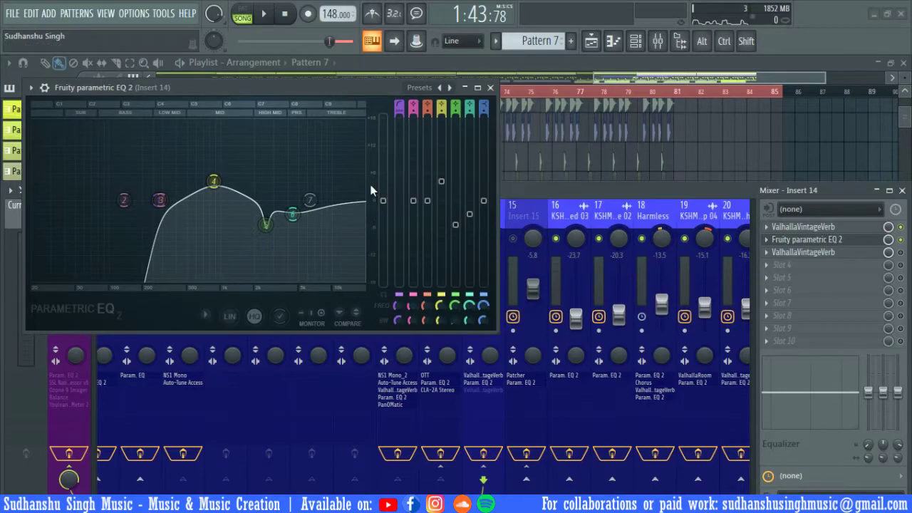
pyautogui.press('space')
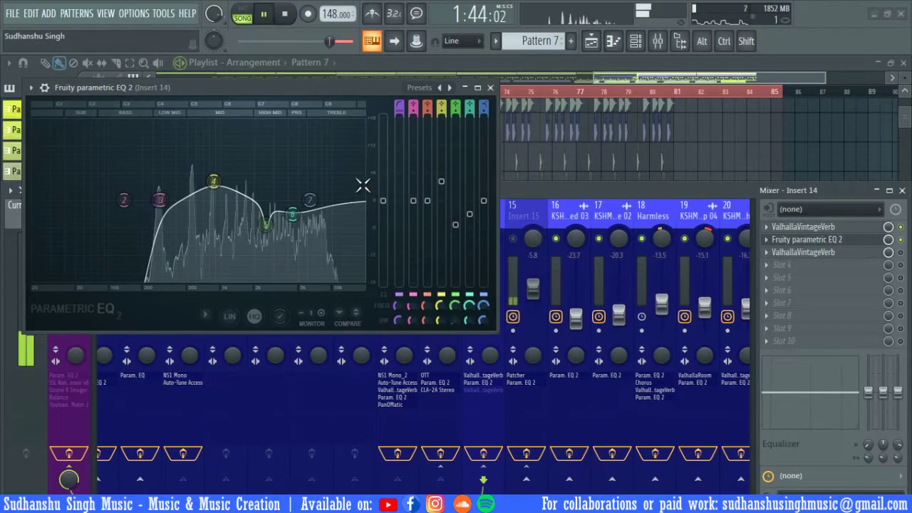
pyautogui.press('space')
pyautogui.click(819, 239)
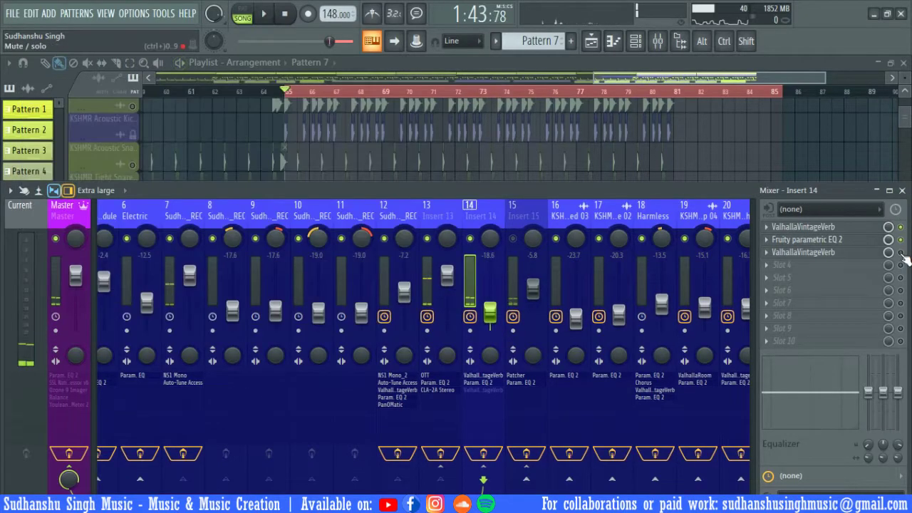
# Step: Examine the second ValhallaVintageVerb on Insert 14, compare playback with it bypassed and active, and leave it enabled
pyautogui.click(859, 255)
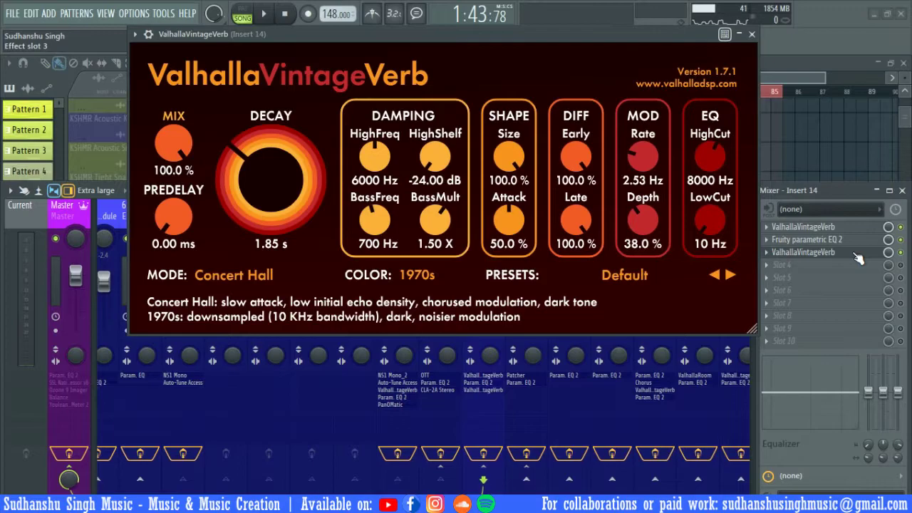
pyautogui.click(856, 254)
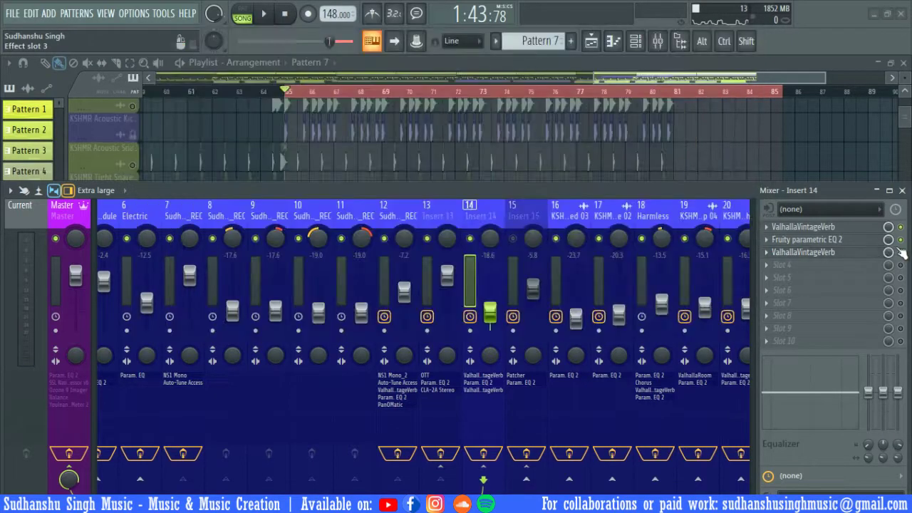
pyautogui.click(901, 253)
pyautogui.press('space')
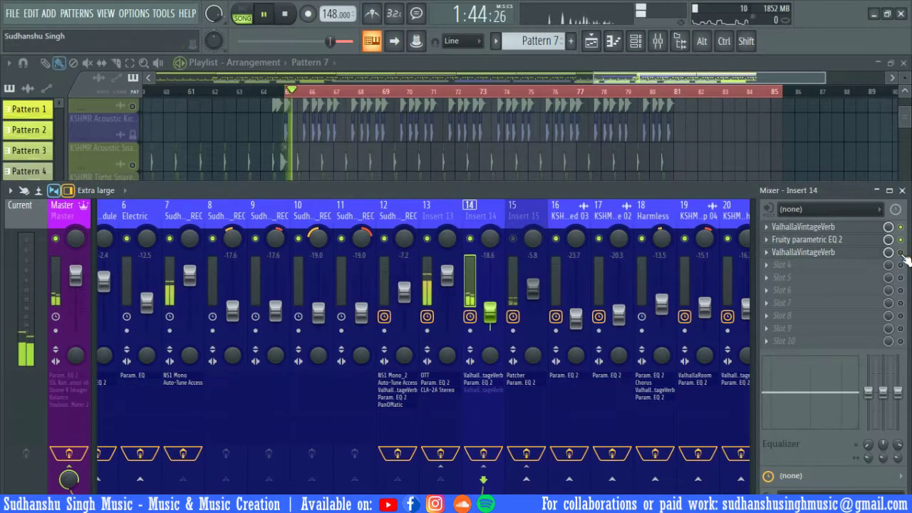
pyautogui.press('space')
pyautogui.click(902, 254)
pyautogui.press('space')
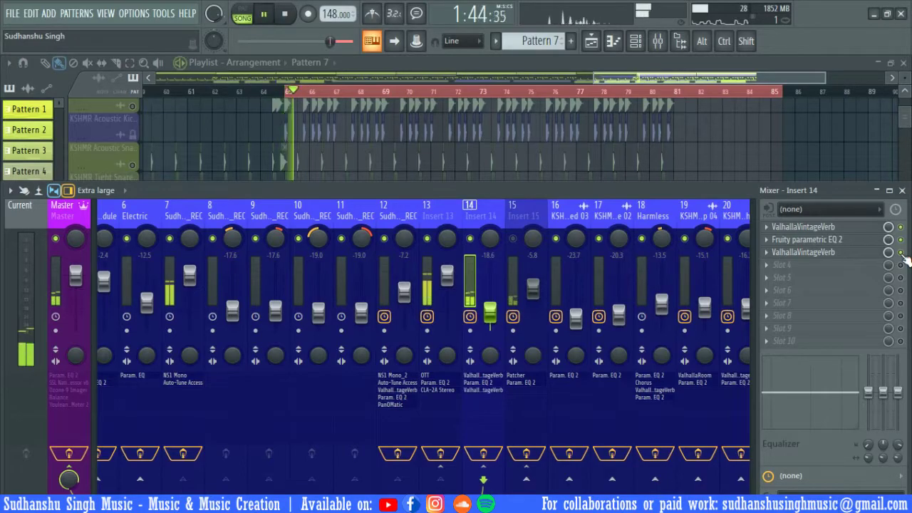
pyautogui.press('space')
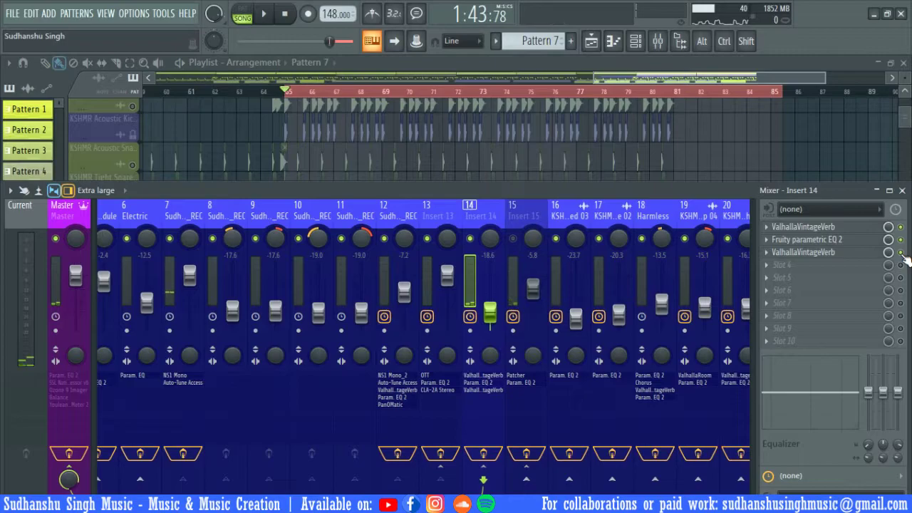
# Step: Select Insert 13 and compare playback from bar 65 with Insert 14 muted and active
pyautogui.click(442, 208)
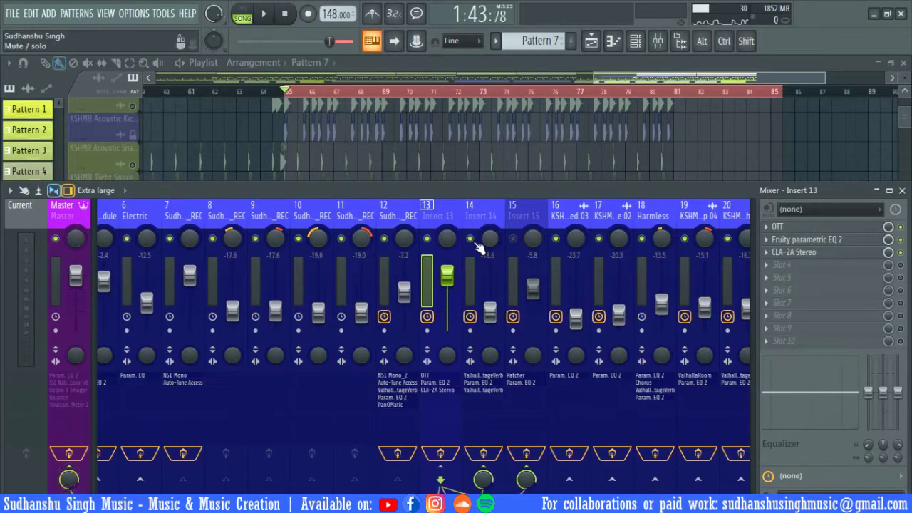
pyautogui.press('space')
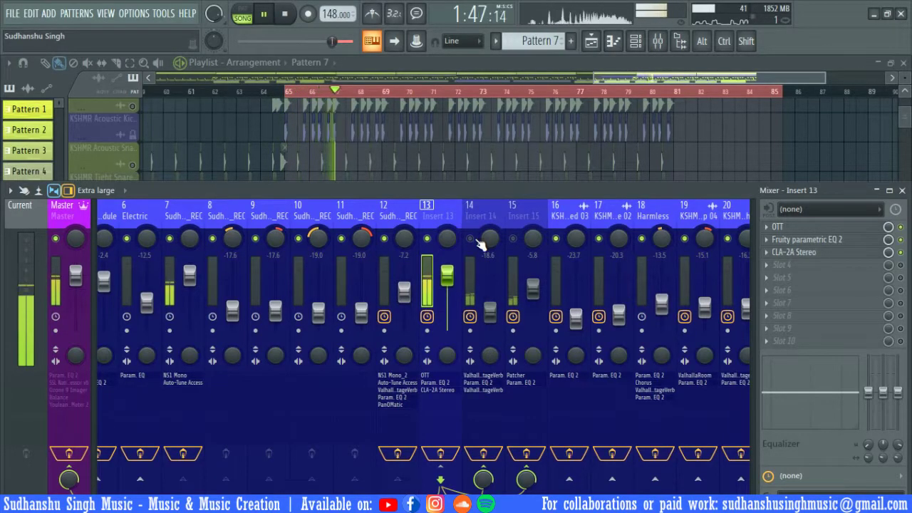
pyautogui.press('space')
pyautogui.click(471, 238)
pyautogui.press('space')
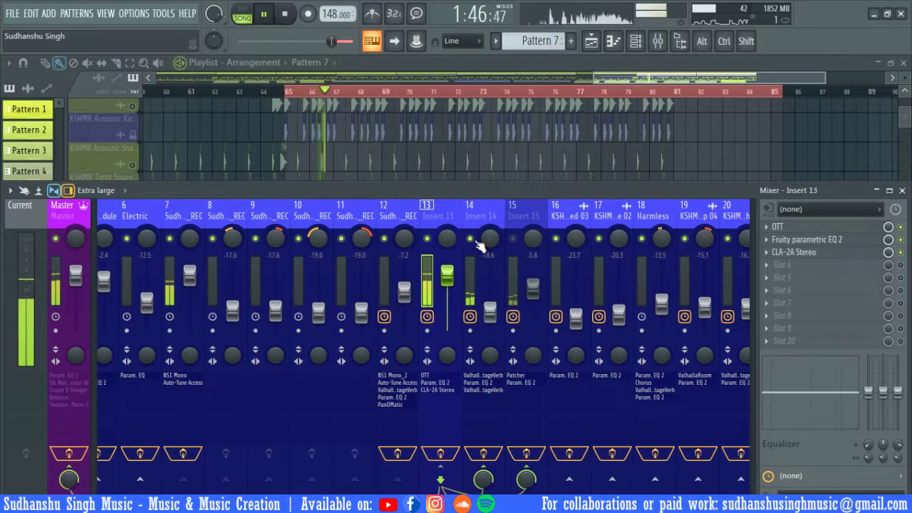
pyautogui.press('space')
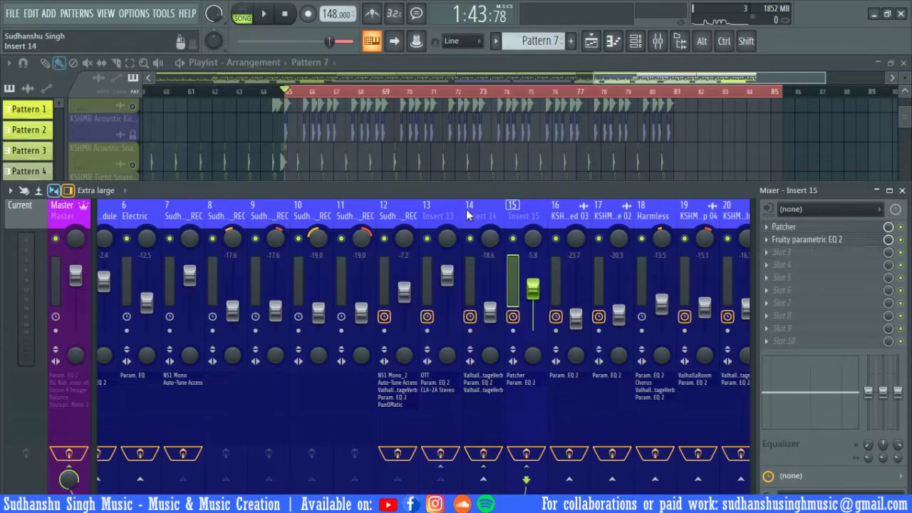
# Step: Mute Insert 14, select Insert 15, and play the recording from bar 65 to hear Insert 15's effects
pyautogui.click(472, 239)
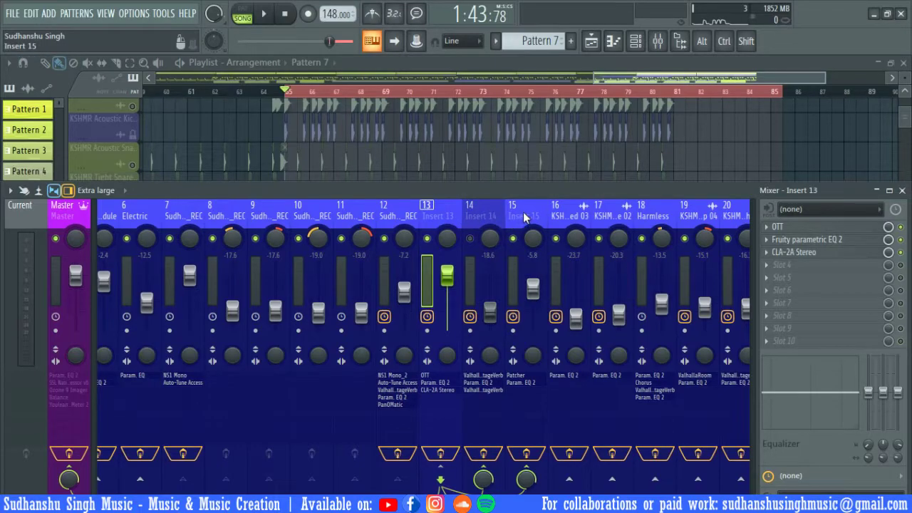
pyautogui.click(523, 212)
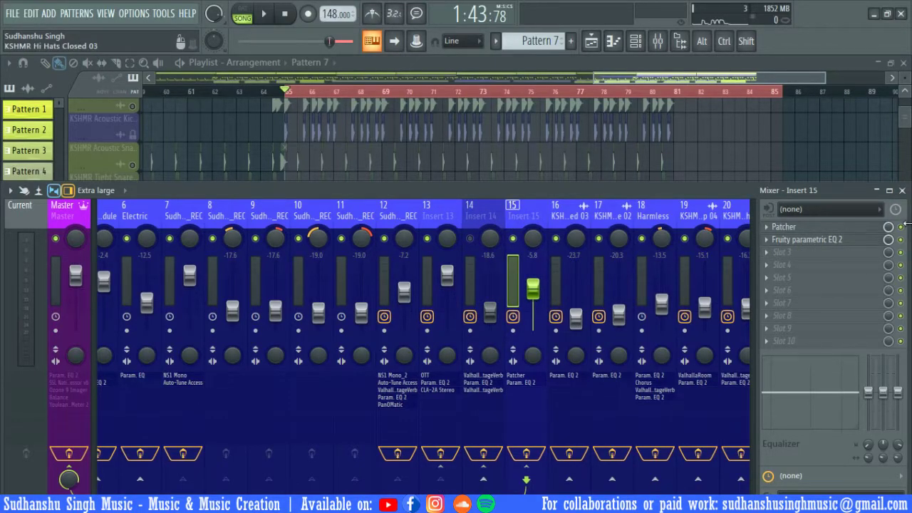
pyautogui.press('space')
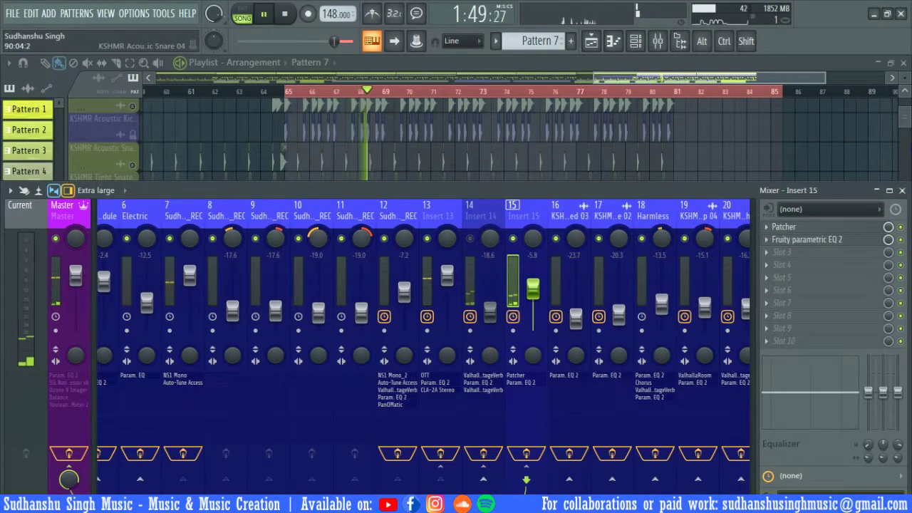
pyautogui.press('space')
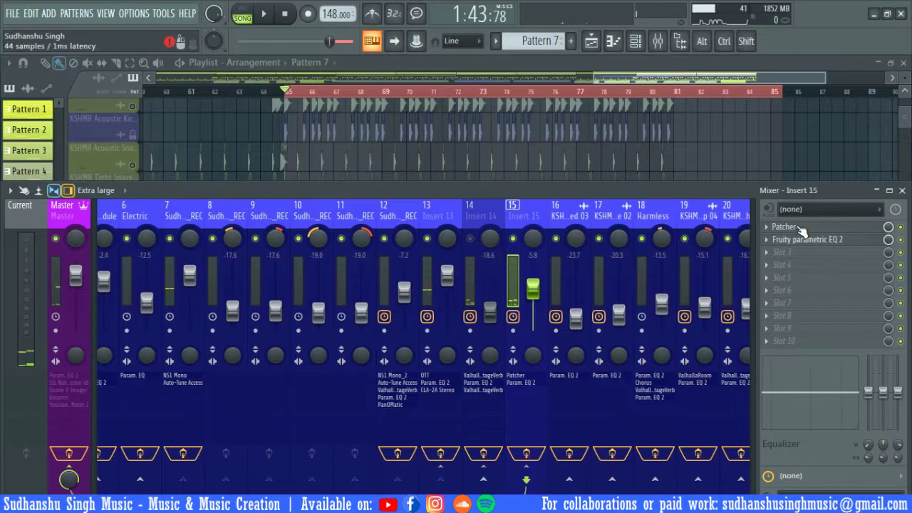
# Step: Examine the Fruity Delay 2 inside Patcher and the Fruity parametric EQ 2 curve on Insert 15, toggling the EQ's bypass
pyautogui.click(800, 226)
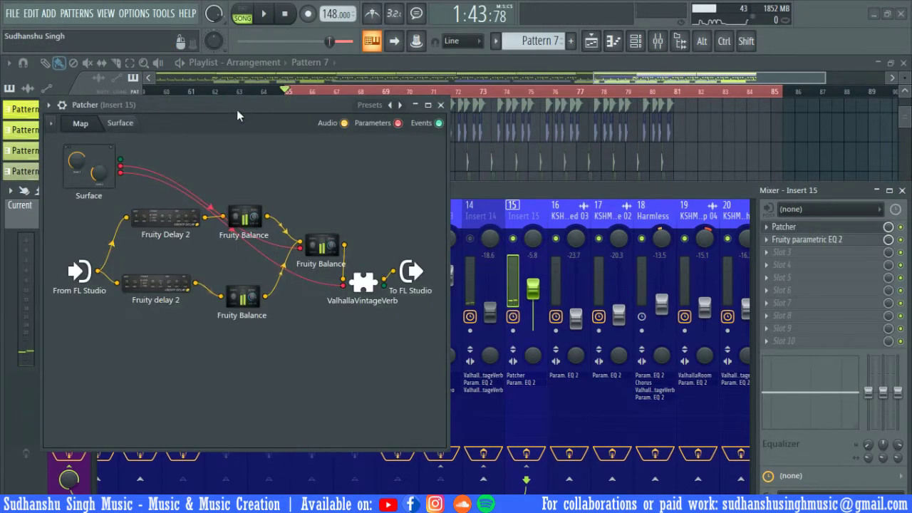
pyautogui.moveTo(311, 108); pyautogui.dragTo(479, 115)
pyautogui.click(354, 225)
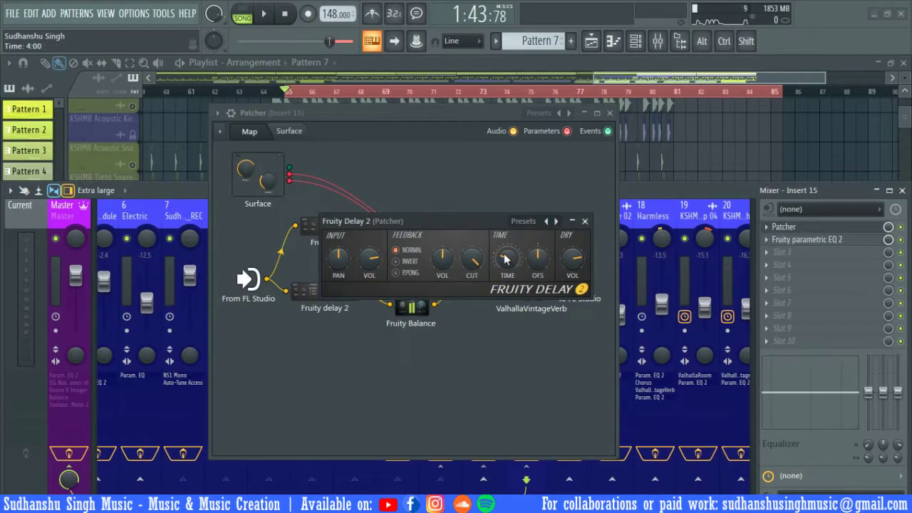
pyautogui.click(827, 243)
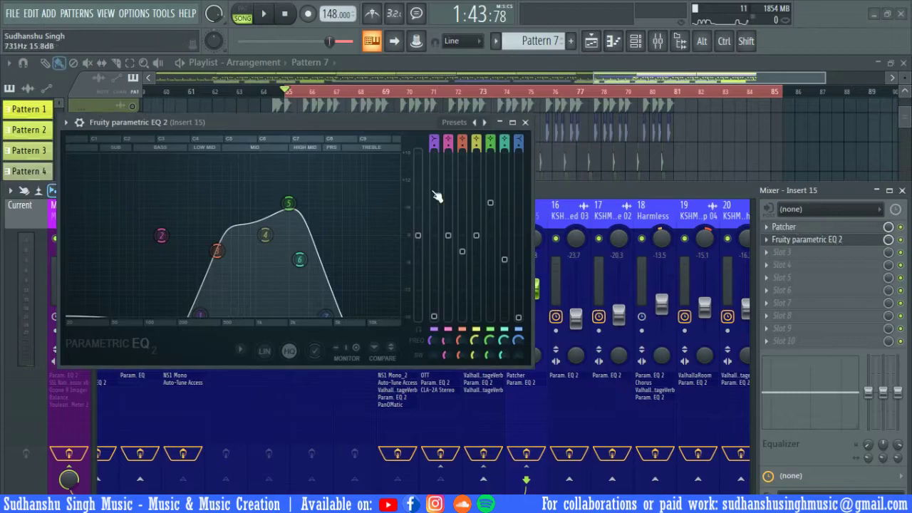
pyautogui.click(827, 241)
pyautogui.click(901, 240)
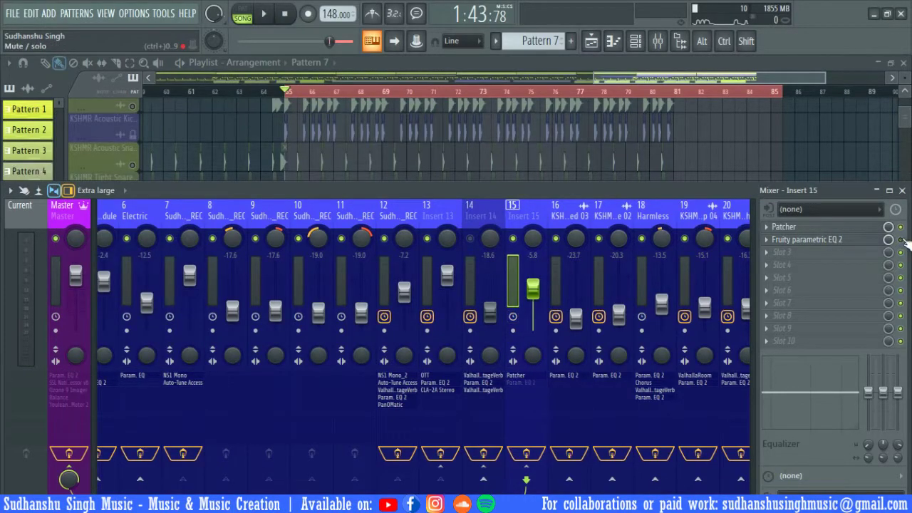
# Step: Select Insert 13 and play the recording from bar 65 with Inserts 14 and 15 both active
pyautogui.click(461, 206)
pyautogui.click(439, 209)
pyautogui.press('space')
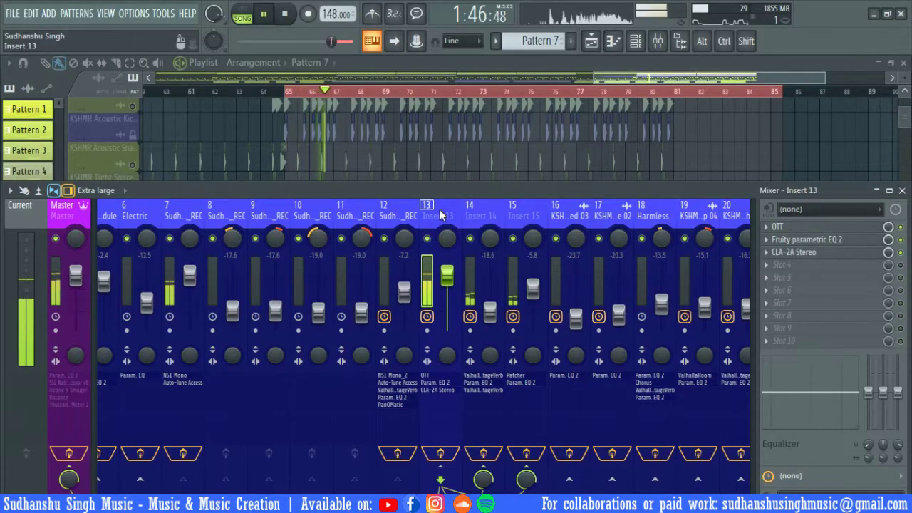
pyautogui.press('space')
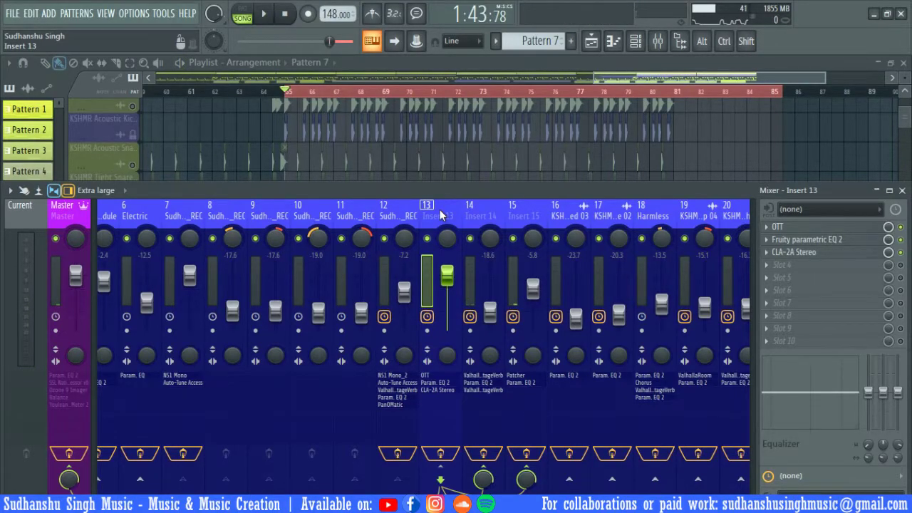
# Step: Unmute the four recording tracks directly below the main recording track in the playlist
pyautogui.press('F9')
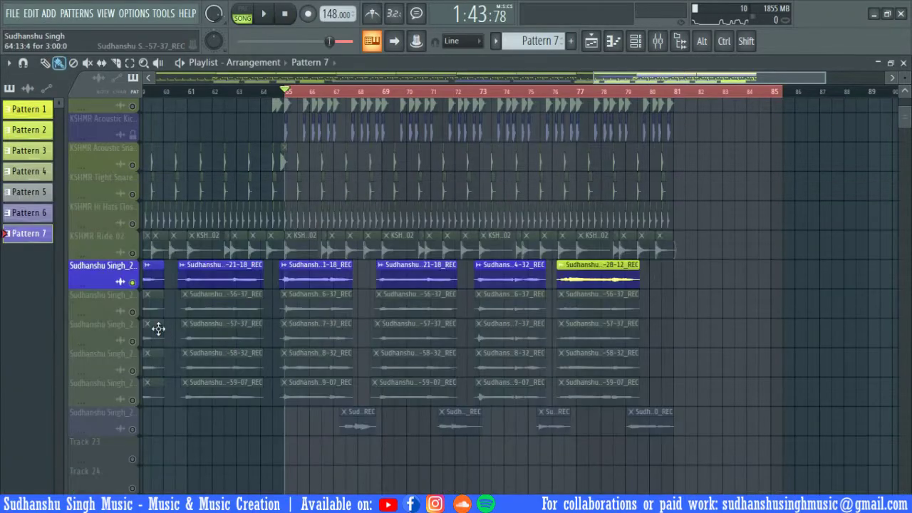
pyautogui.click(133, 311)
pyautogui.click(133, 312)
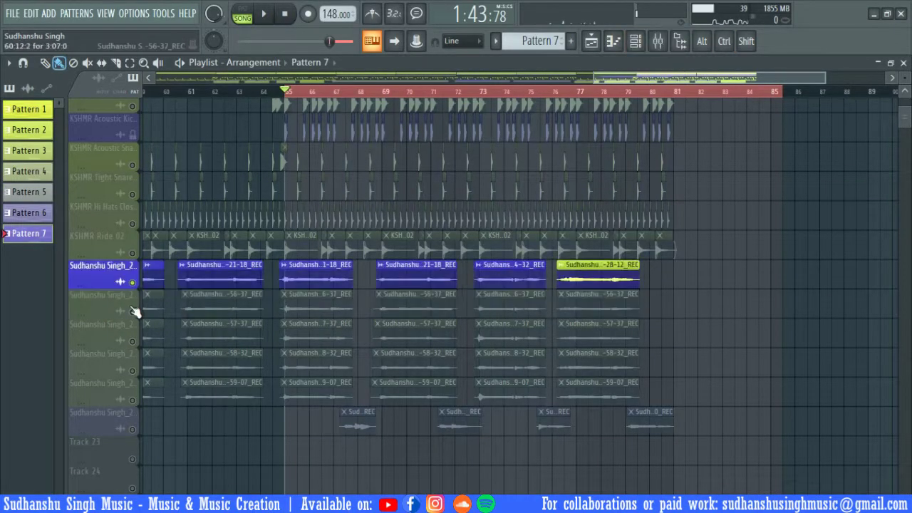
pyautogui.moveTo(139, 315); pyautogui.dragTo(135, 403)
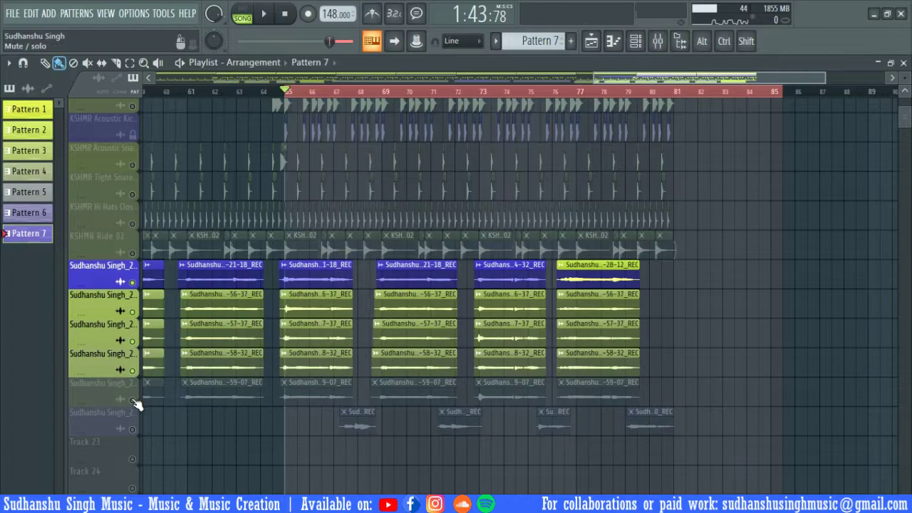
# Step: Play the stacked recordings from bar 65 with the mixer shown, and check how Inserts 9, 11 and 13 are routed
pyautogui.click(657, 41)
pyautogui.press('space')
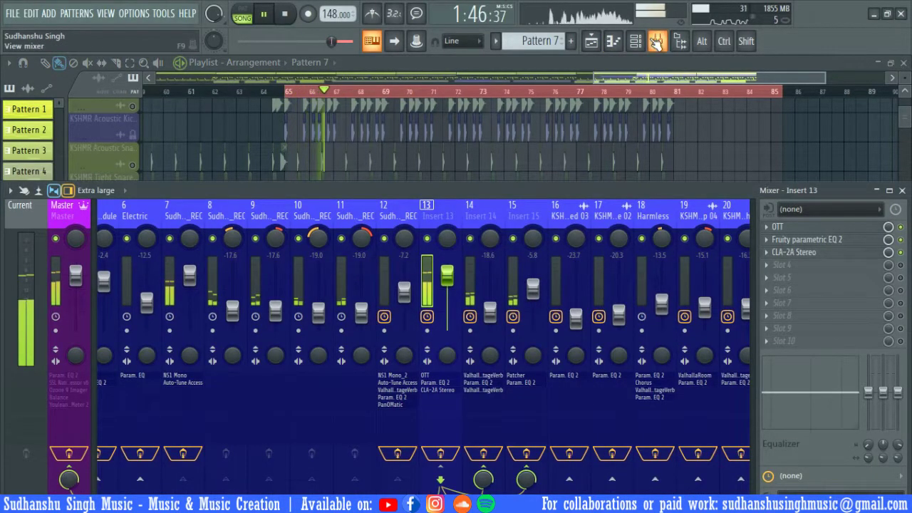
pyautogui.press('space')
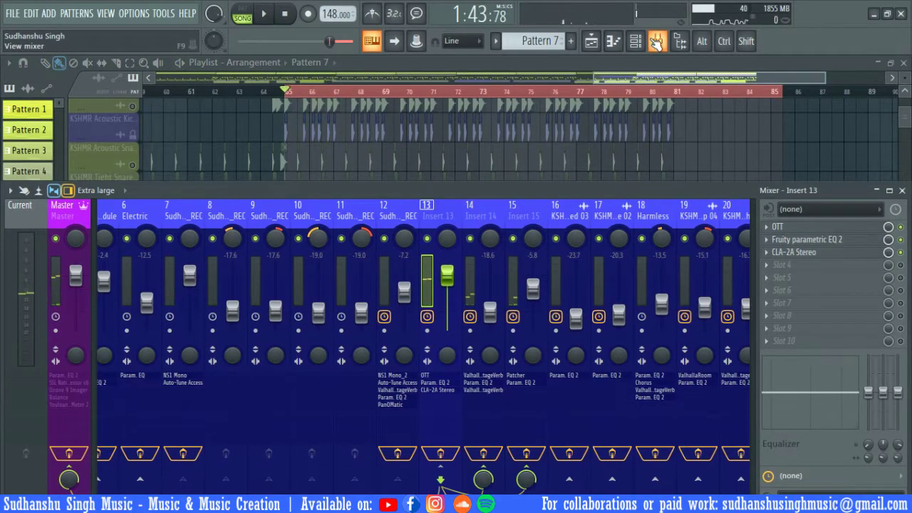
pyautogui.click(278, 201)
pyautogui.click(356, 200)
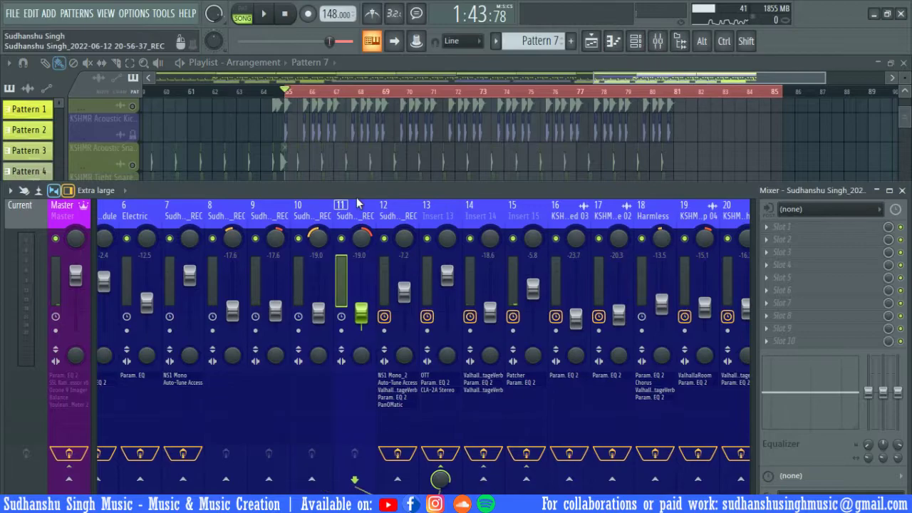
pyautogui.click(435, 425)
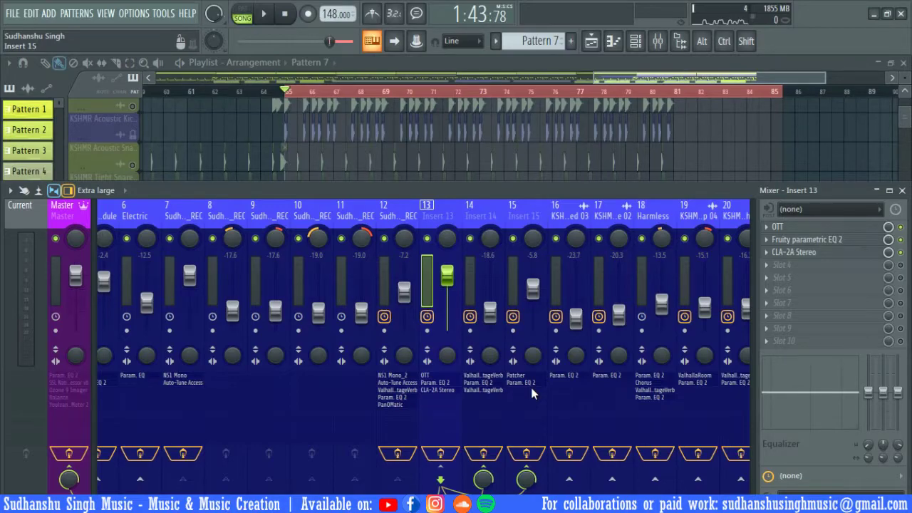
# Step: Move the playhead to bar 67, solo the lowest recording track, and play it with the mixer shown
pyautogui.press('F9')
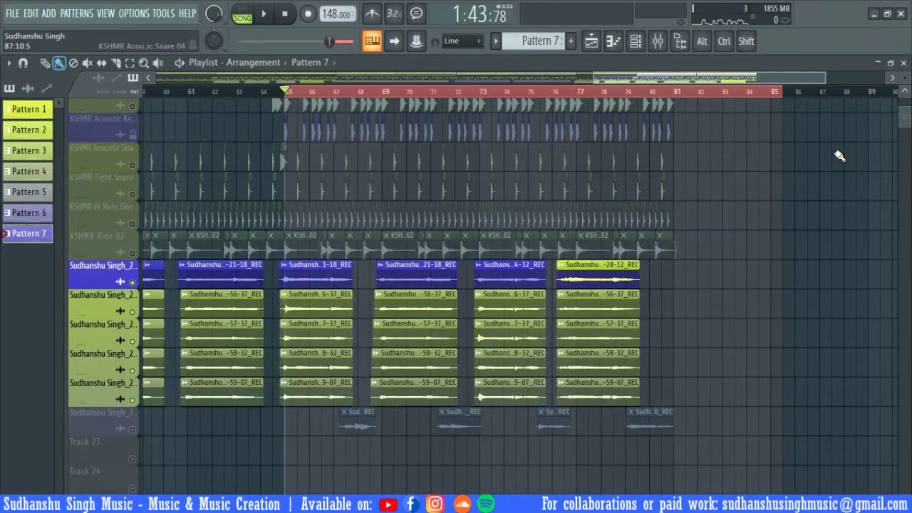
pyautogui.click(335, 92)
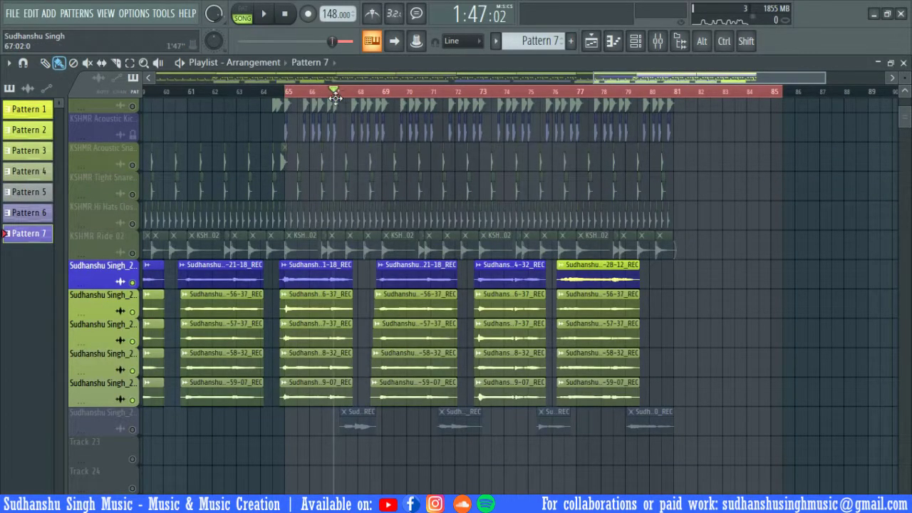
pyautogui.keyDown('ctrl'); pyautogui.click(132, 429); pyautogui.keyUp('ctrl')
pyautogui.click(657, 41)
pyautogui.press('space')
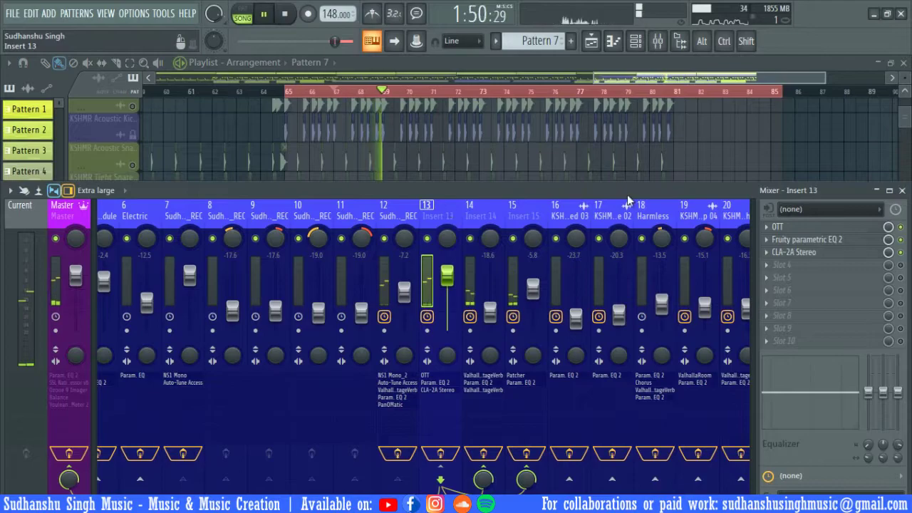
pyautogui.press('space')
# Step: Select the soloed track's first recording clip and bring up its insert in the mixer
pyautogui.press('F9')
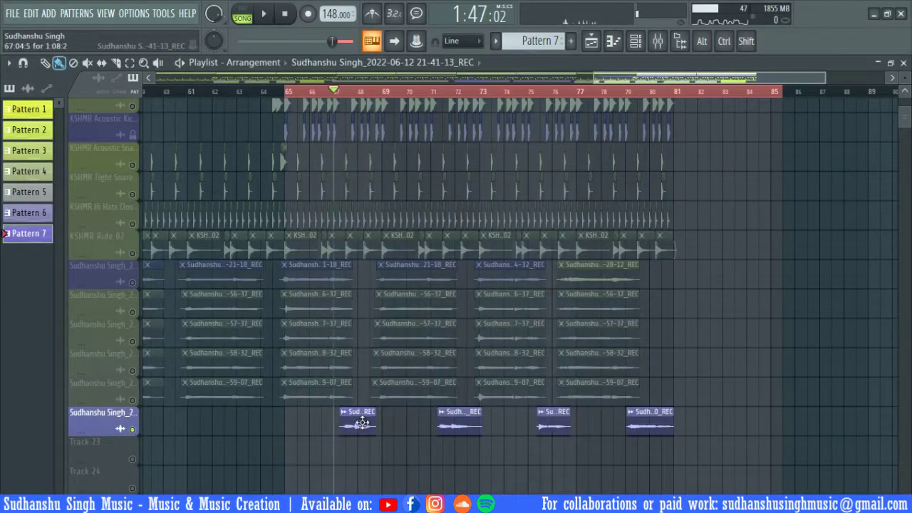
pyautogui.doubleClick(362, 422)
pyautogui.click(661, 43)
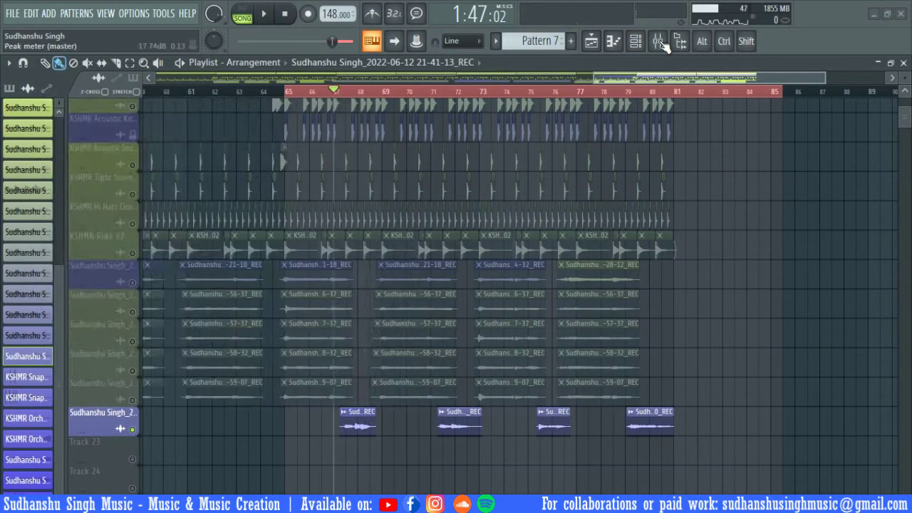
pyautogui.click(661, 44)
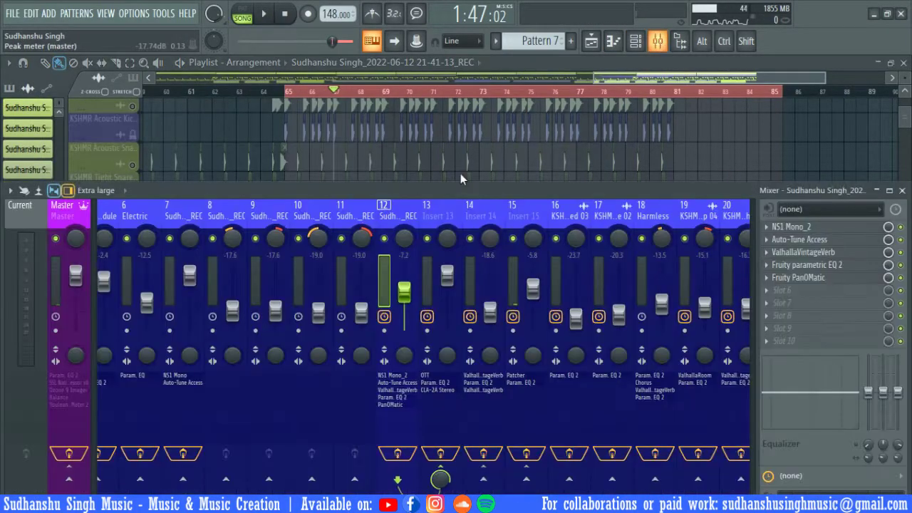
# Step: Bypass all effect slots on Insert 12 and play the soloed recording dry from bar 67
pyautogui.click(901, 227)
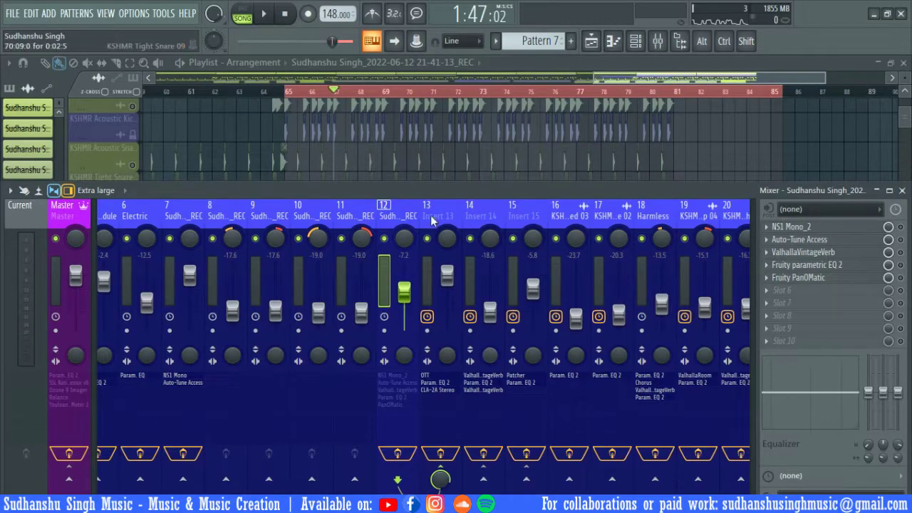
pyautogui.scroll(-6, 438, 206)
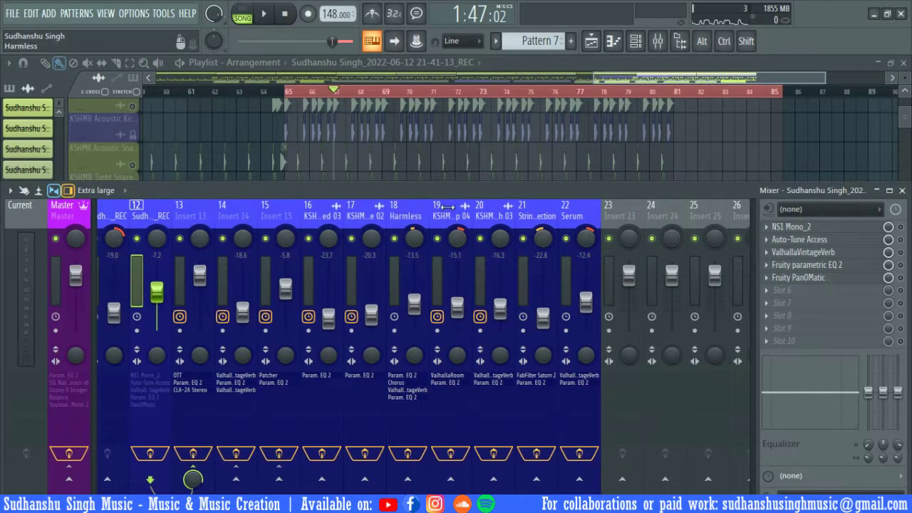
pyautogui.scroll(6, 442, 206)
pyautogui.scroll(1, 427, 208)
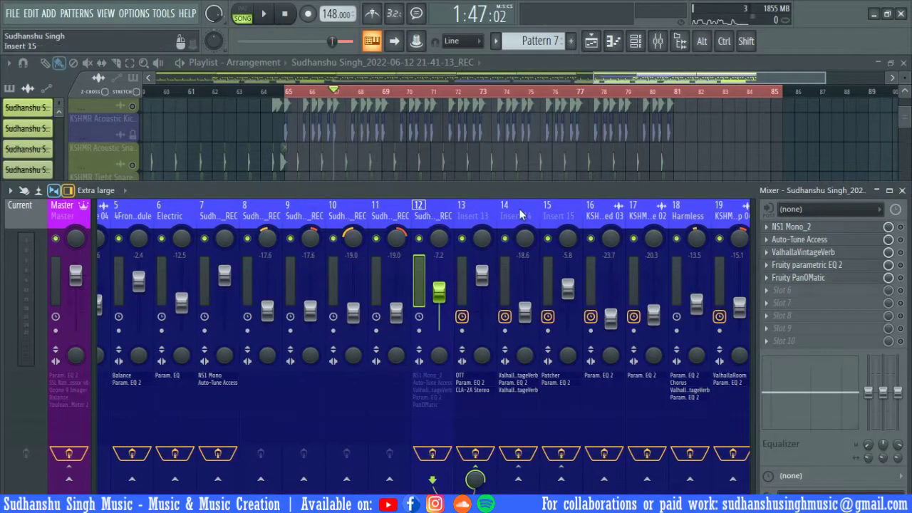
pyautogui.press('space')
pyautogui.press('F9')
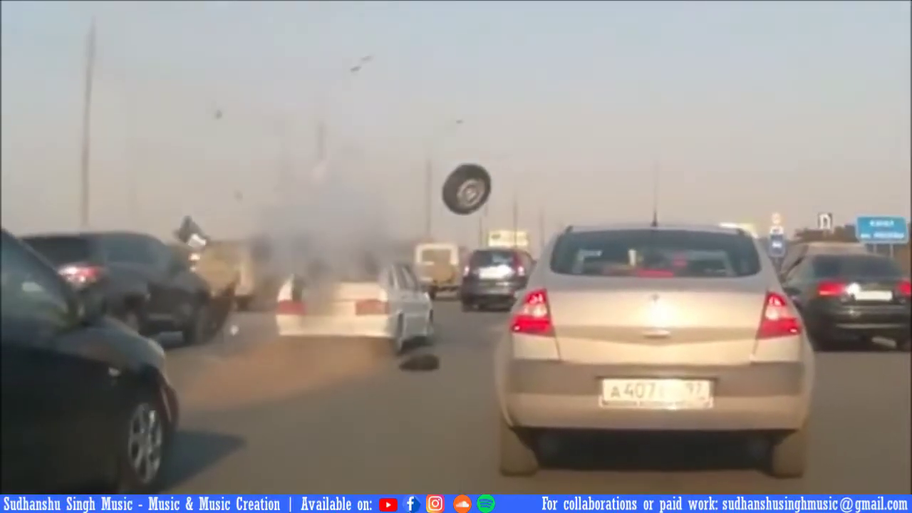
pyautogui.click(659, 43)
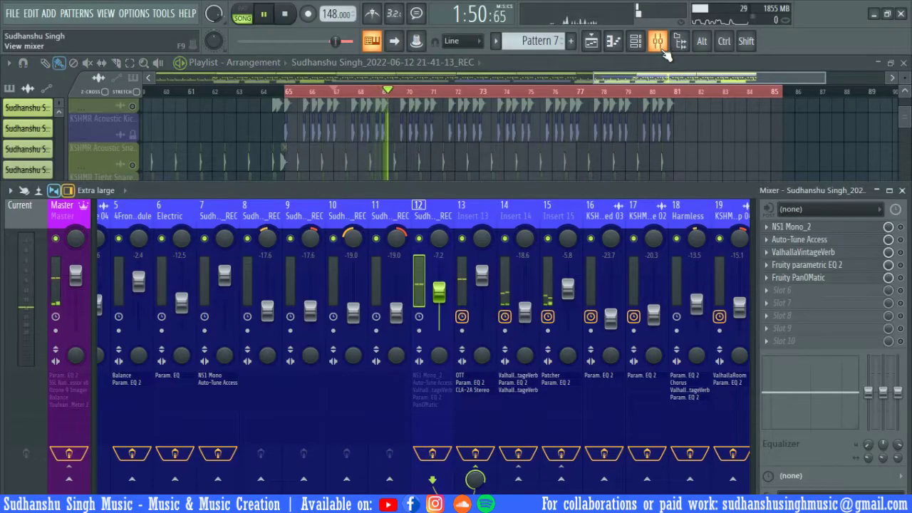
pyautogui.press('space')
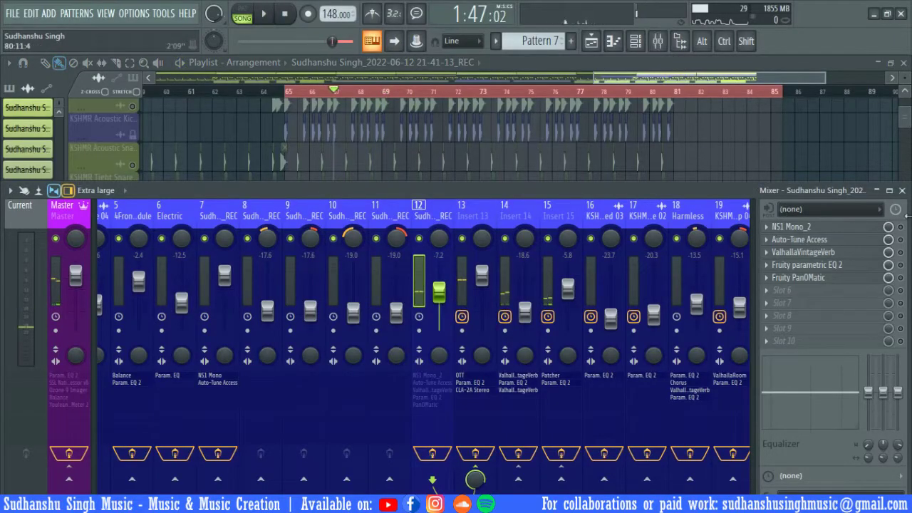
# Step: Enable NS1 Mono_2, Auto-Tune Access and ValhallaVintageVerb on Insert 12, and open ValhallaVintageVerb to examine its reverb settings
pyautogui.click(901, 252)
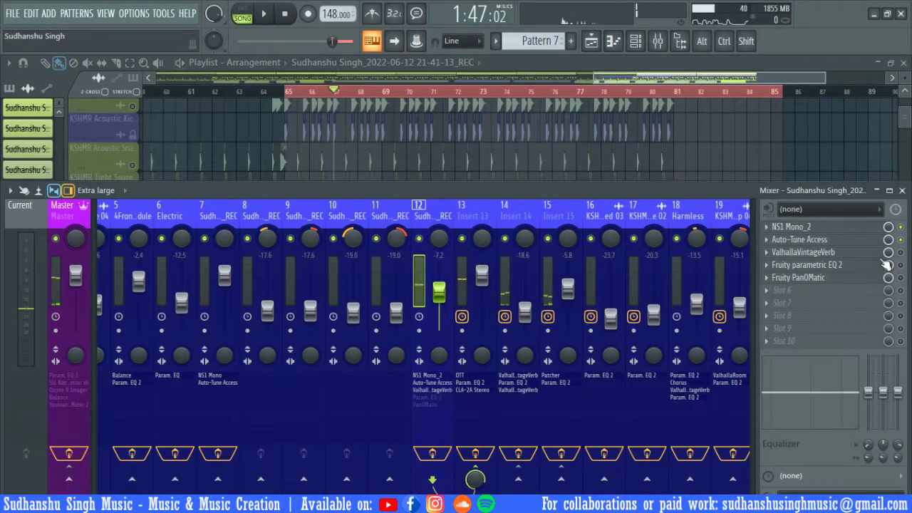
pyautogui.click(851, 255)
pyautogui.moveTo(538, 204); pyautogui.dragTo(444, 136)
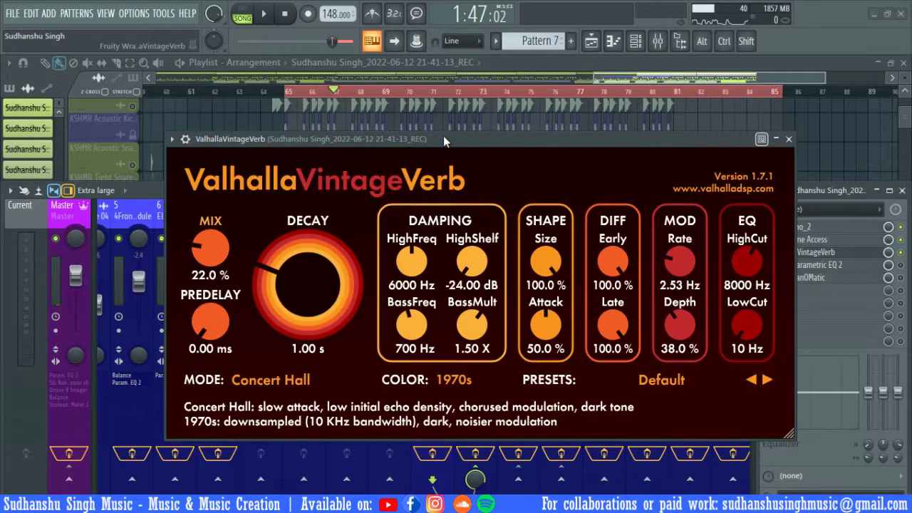
# Step: Play the soloed recording from bar 67 with ValhallaVintageVerb active, stop playback and close the reverb window
pyautogui.press('space')
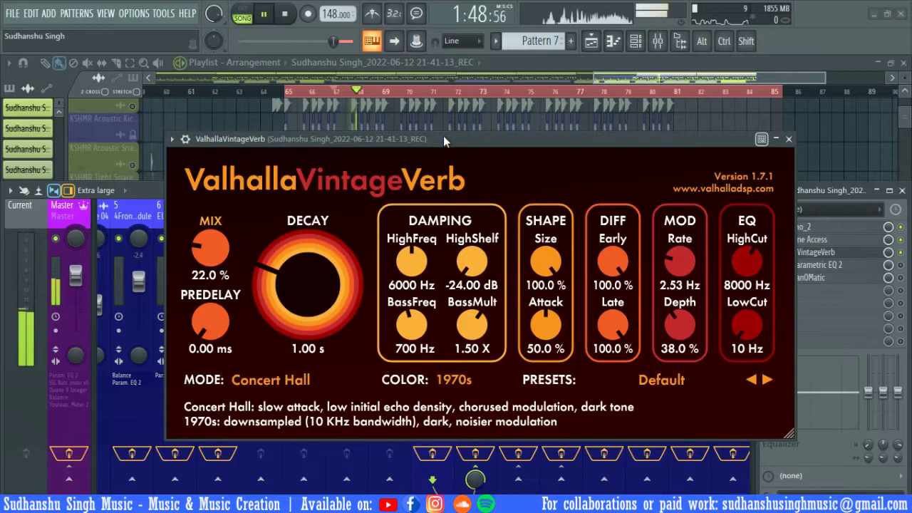
pyautogui.click(827, 254)
pyautogui.press('space')
# Step: Enable Fruity parametric EQ 2 on Insert 12, examine its curve while the recording plays, then close it and stop playback
pyautogui.click(900, 265)
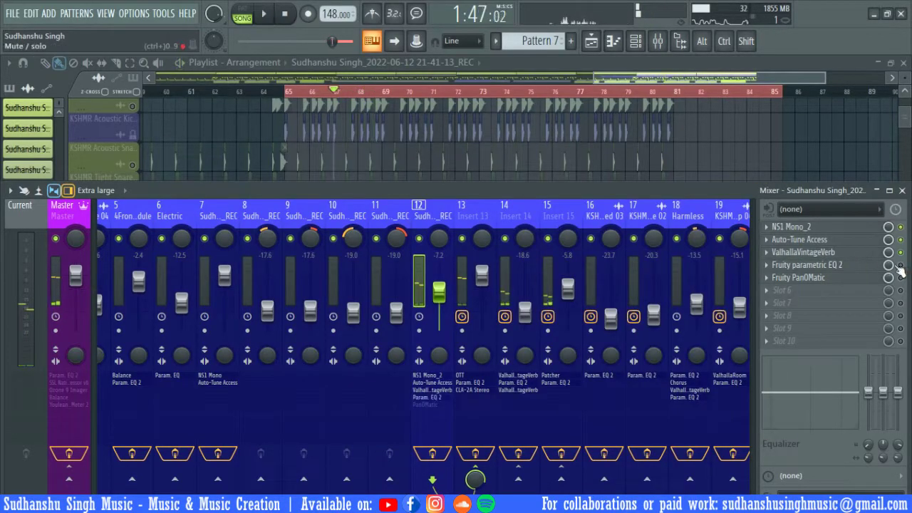
pyautogui.click(835, 272)
pyautogui.press('space')
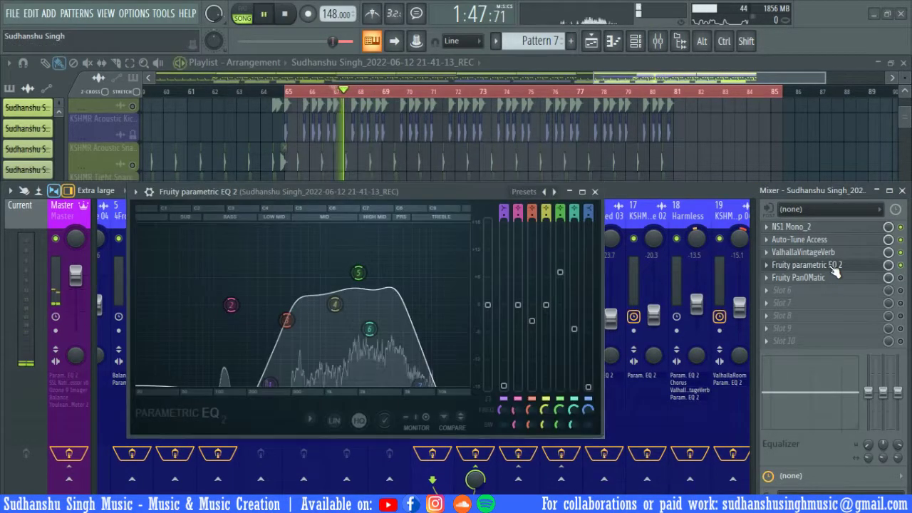
pyautogui.click(835, 269)
pyautogui.press('space')
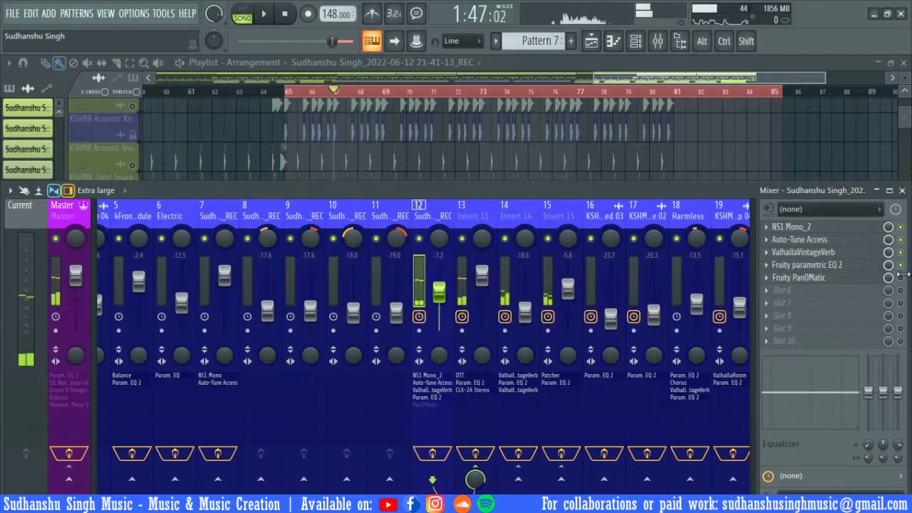
# Step: Open Fruity PanOMatic on Insert 12, play the recording to examine its LFO panning, and close the plugin and the mixer
pyautogui.click(832, 279)
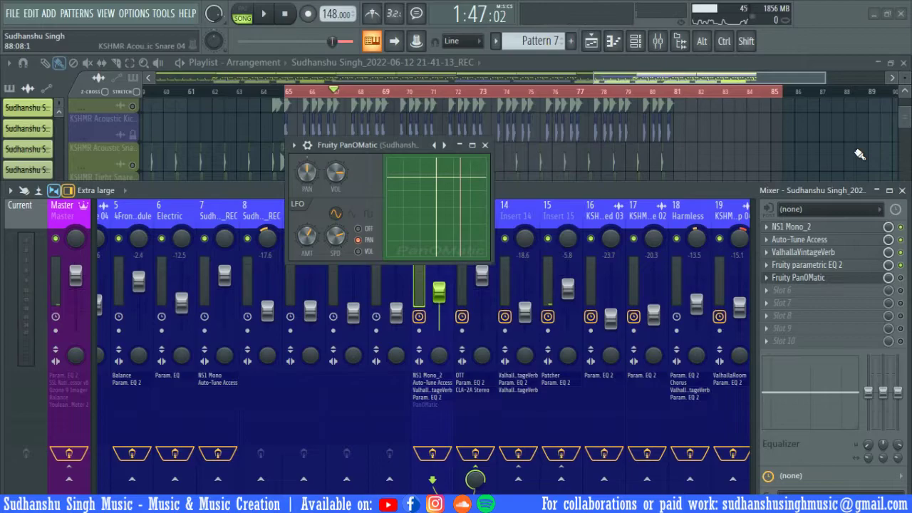
pyautogui.press('space')
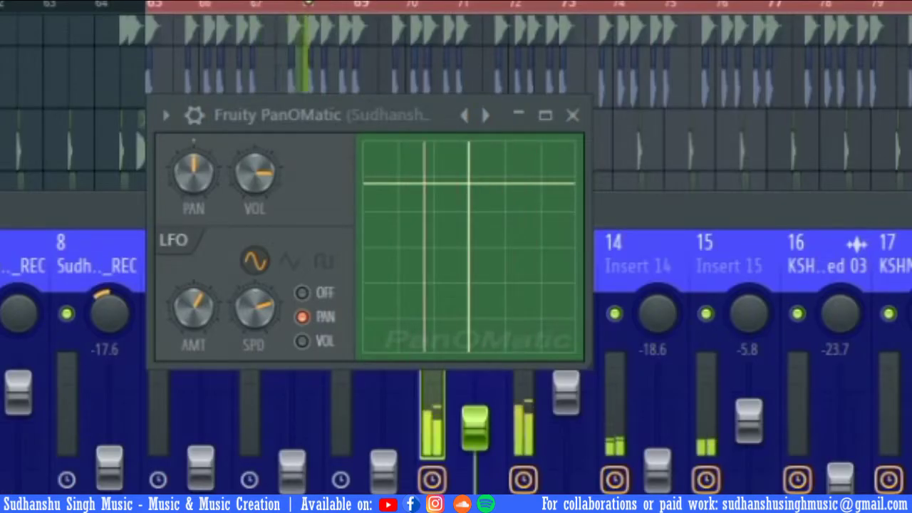
pyautogui.press('space')
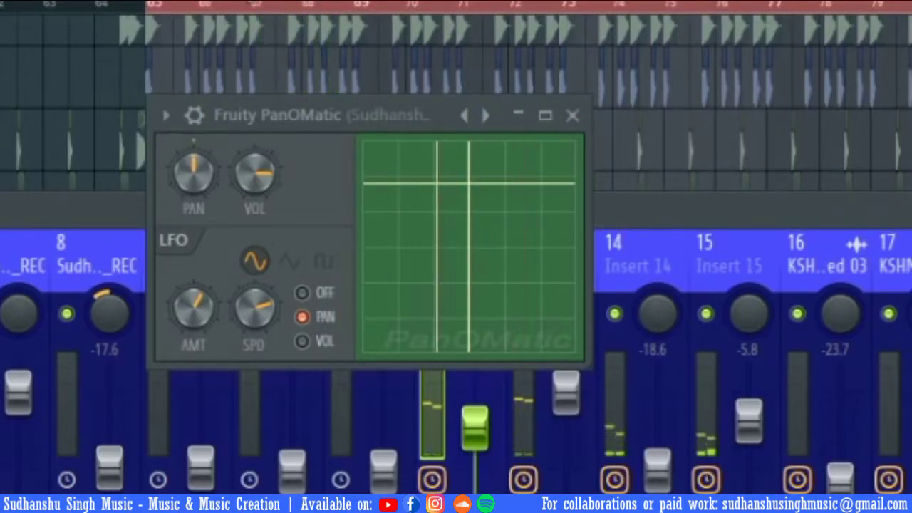
pyautogui.press('F9')
pyautogui.click(573, 116)
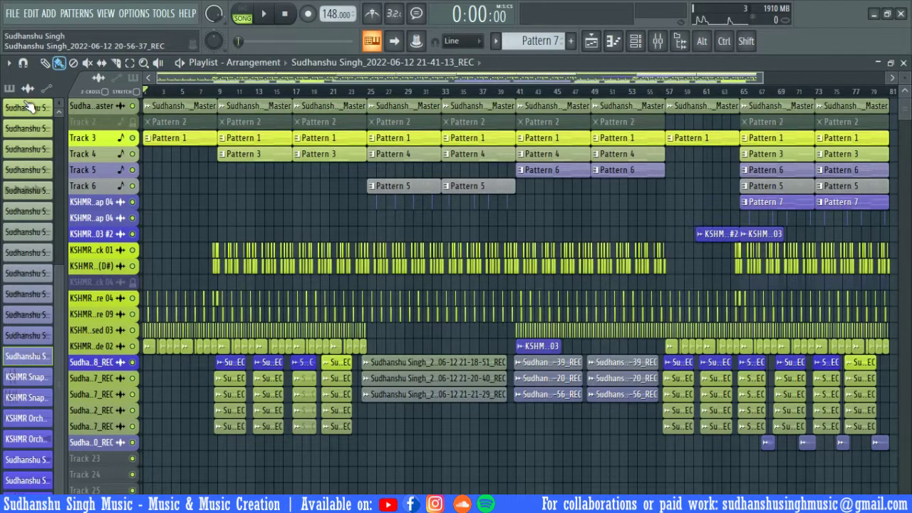
# Step: Select the muted Pattern 2 clip at the start of Track 2 in the playlist
pyautogui.click(172, 125)
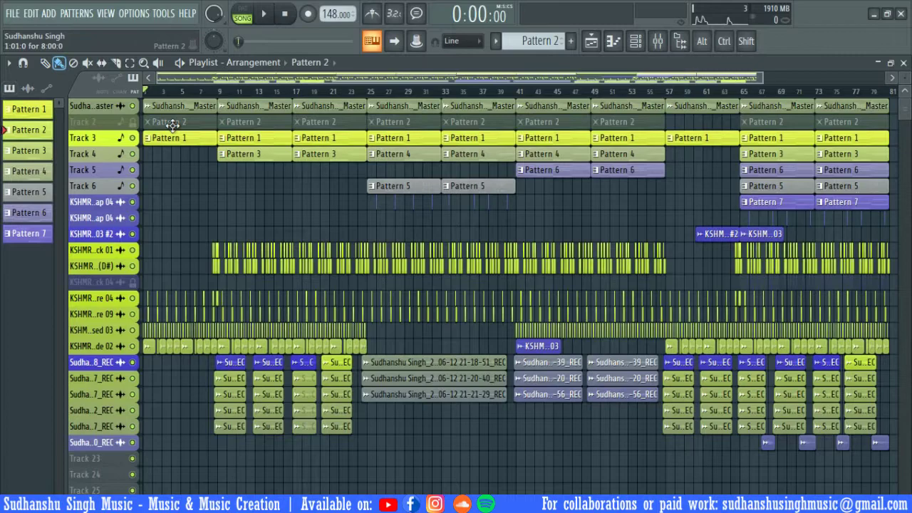